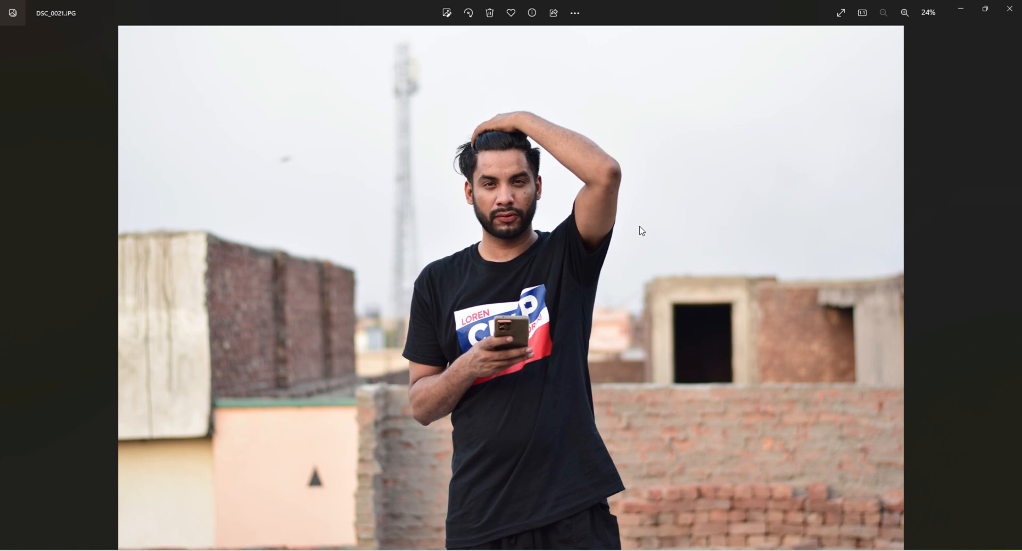
# Compare the finished edit 1.jpg side by side with the original DSC_0021.JPG, inspecting the portrait up close.
pyautogui.doubleClick(697, 10)
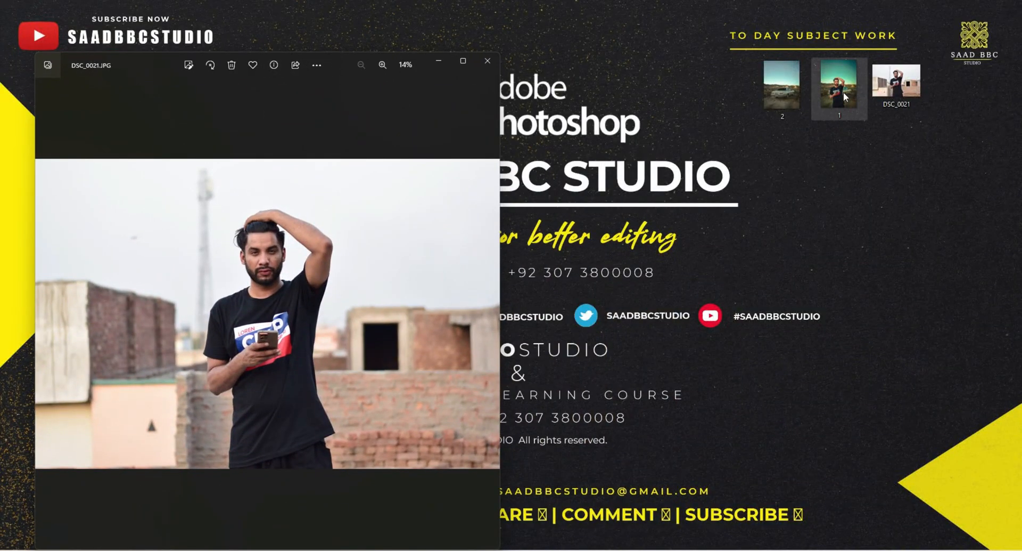
pyautogui.doubleClick(845, 97)
pyautogui.moveTo(364, 25); pyautogui.dragTo(809, 47)
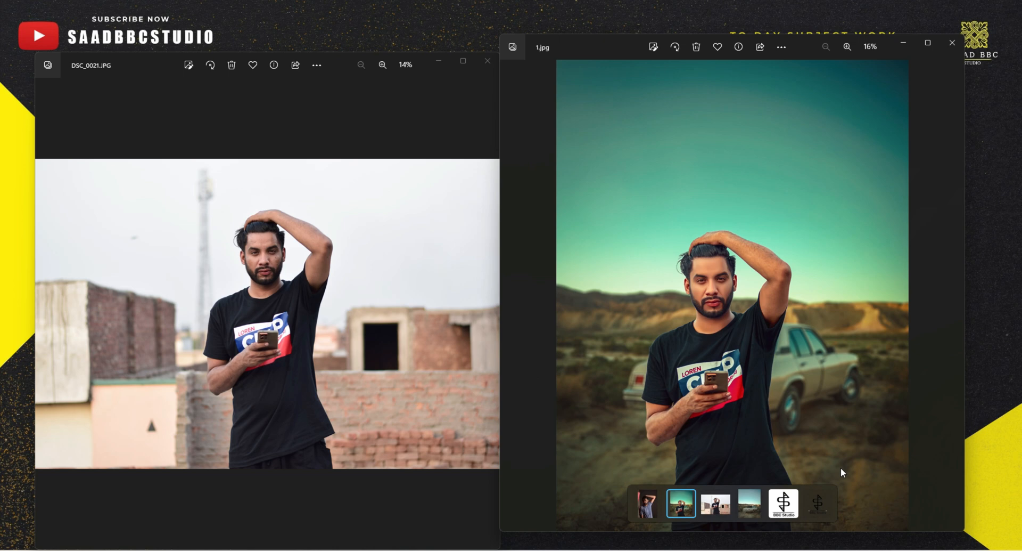
pyautogui.scroll(4, 754, 311)
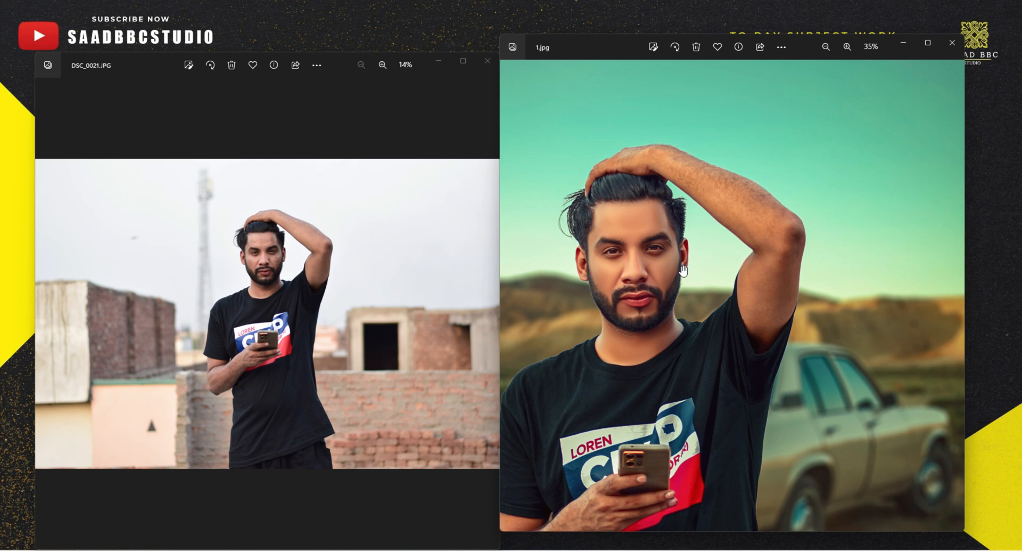
pyautogui.scroll(-4, 729, 266)
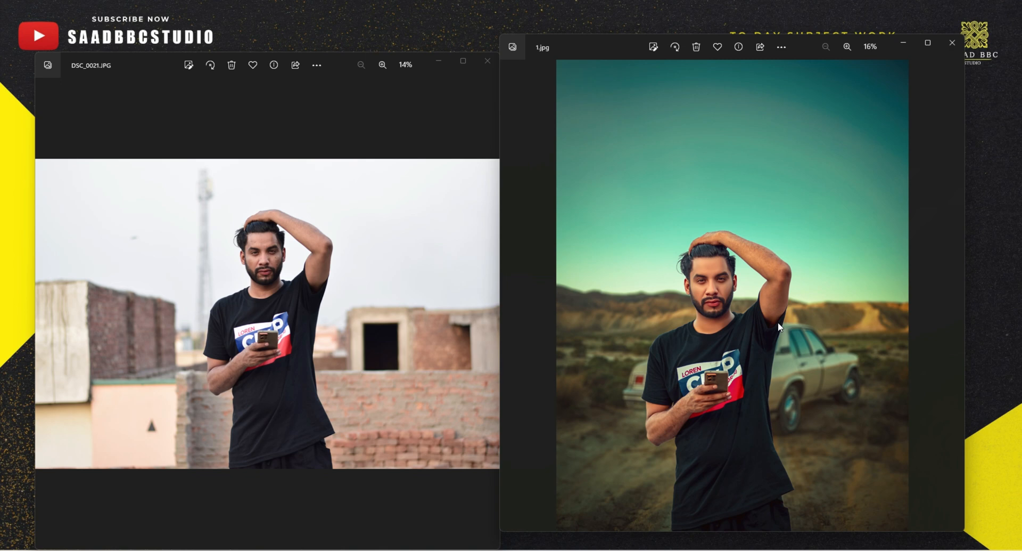
pyautogui.click(951, 44)
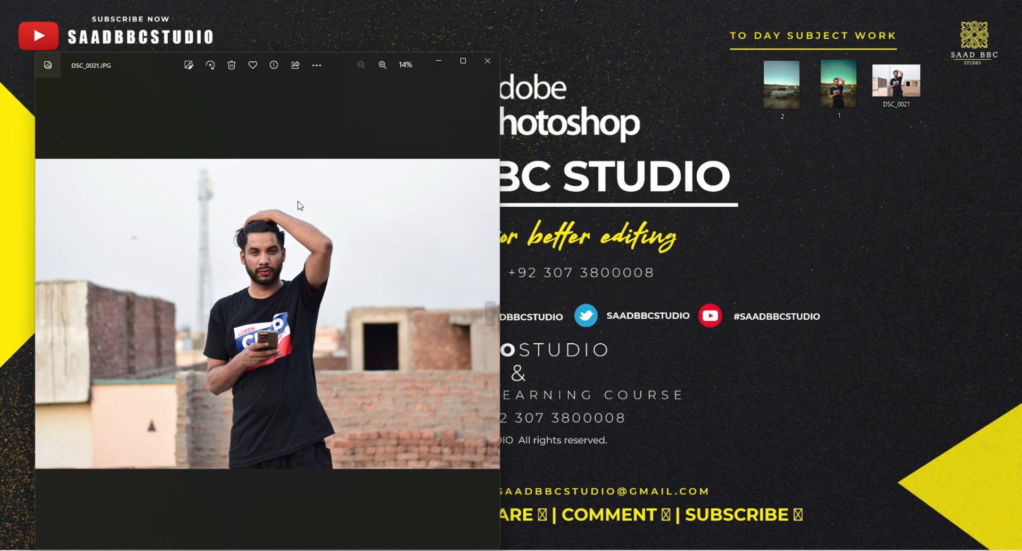
# Examine the face in the original portrait and the car background photo 2.jpg, closing both images.
pyautogui.scroll(6, 259, 261)
pyautogui.moveTo(254, 218); pyautogui.dragTo(243, 271)
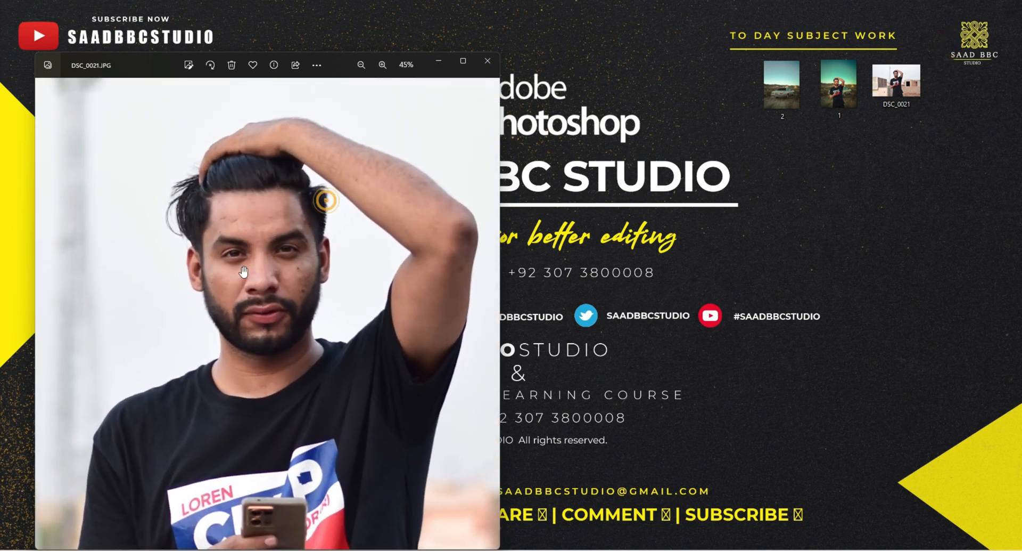
pyautogui.click(486, 64)
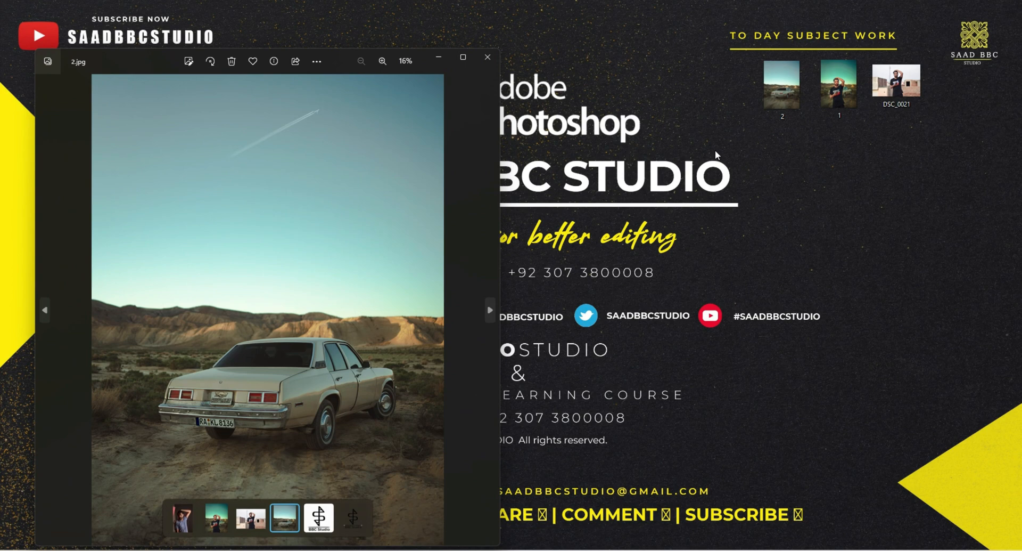
pyautogui.click(463, 57)
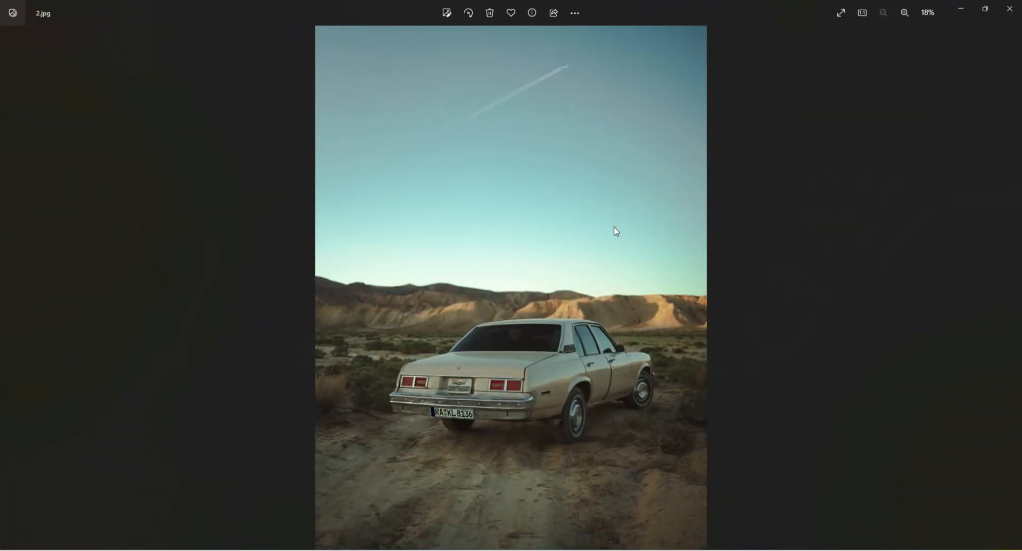
pyautogui.click(1011, 9)
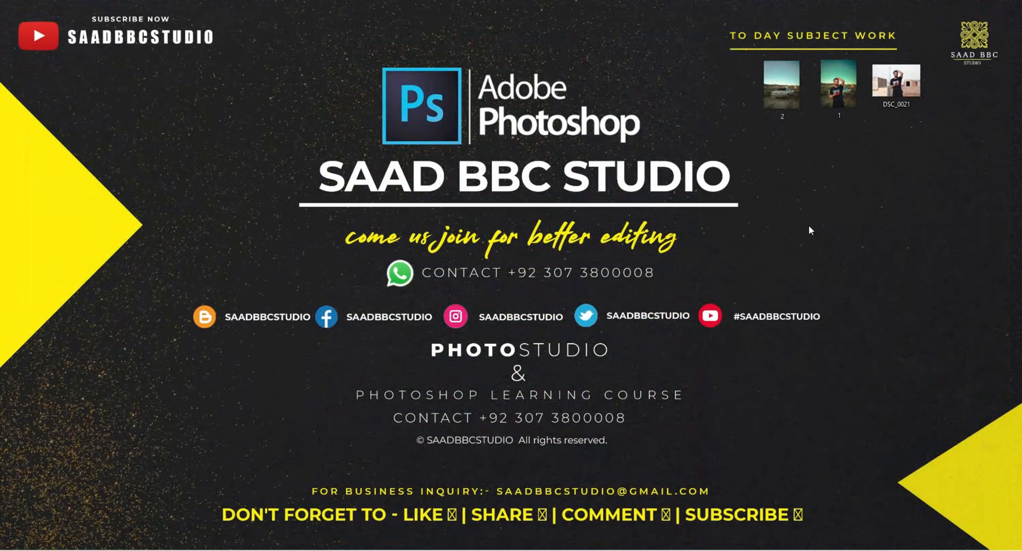
# Launch Photoshop and open the DSC_0021 portrait from the desktop in it, with the window maximized.
pyautogui.press('super')
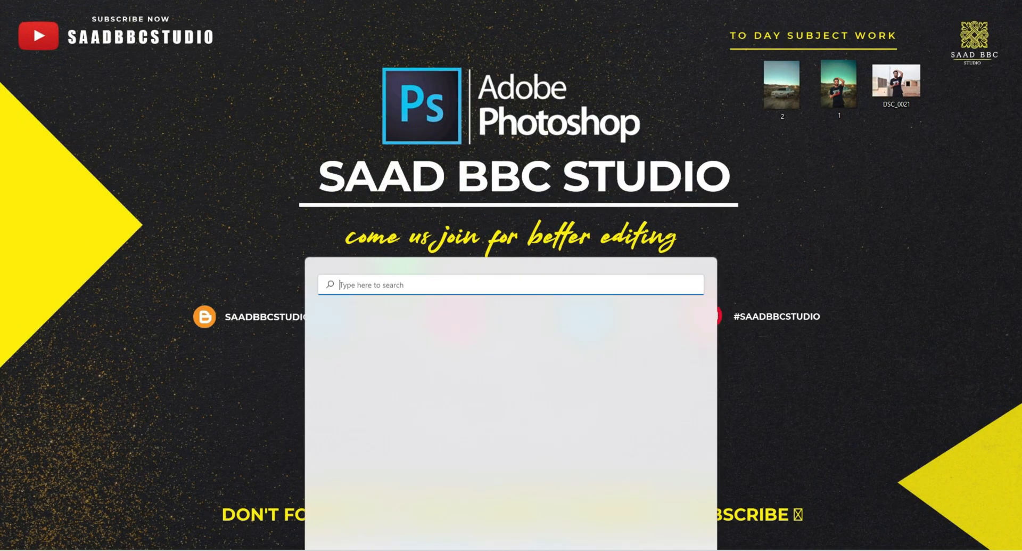
pyautogui.click(397, 408)
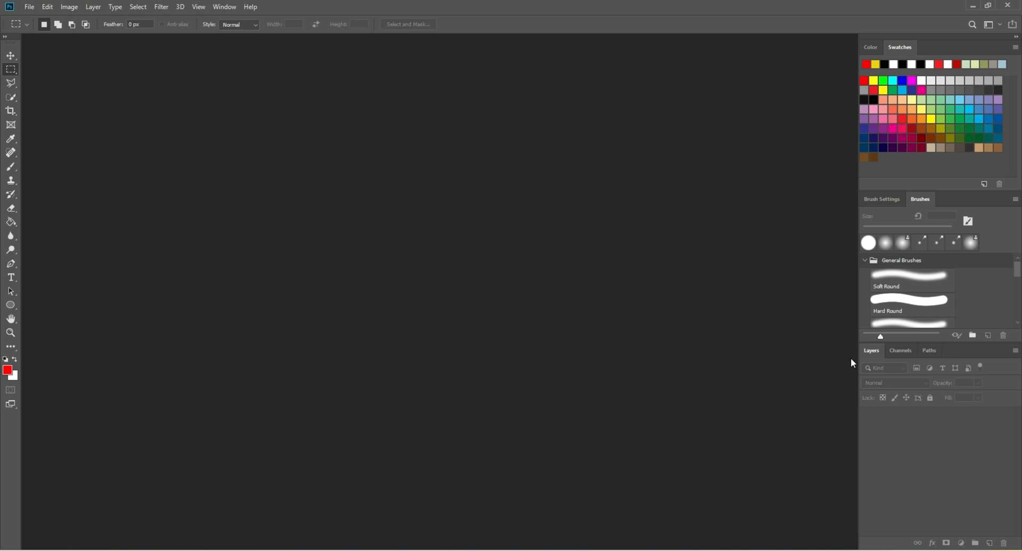
pyautogui.moveTo(589, 5); pyautogui.dragTo(538, 227)
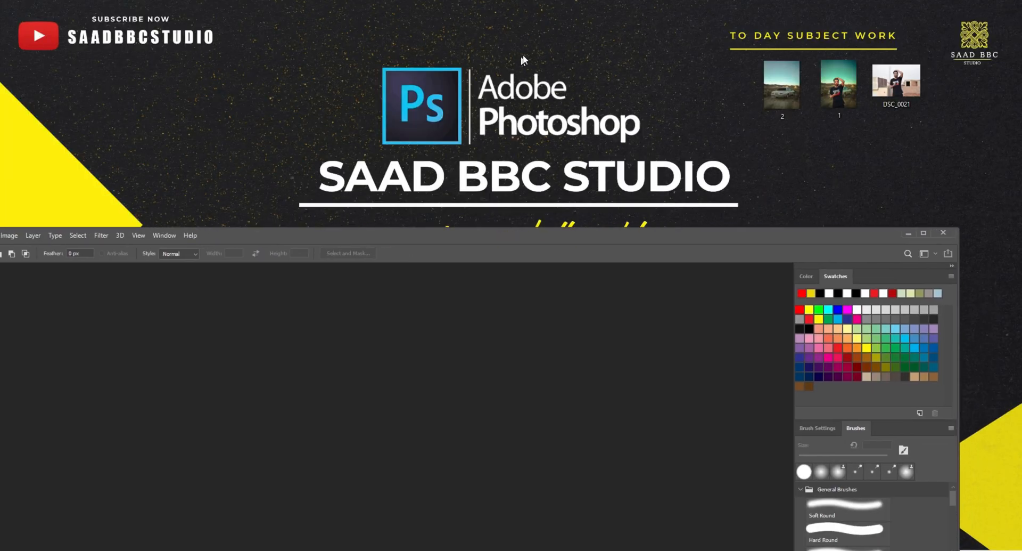
pyautogui.moveTo(891, 89); pyautogui.dragTo(535, 344)
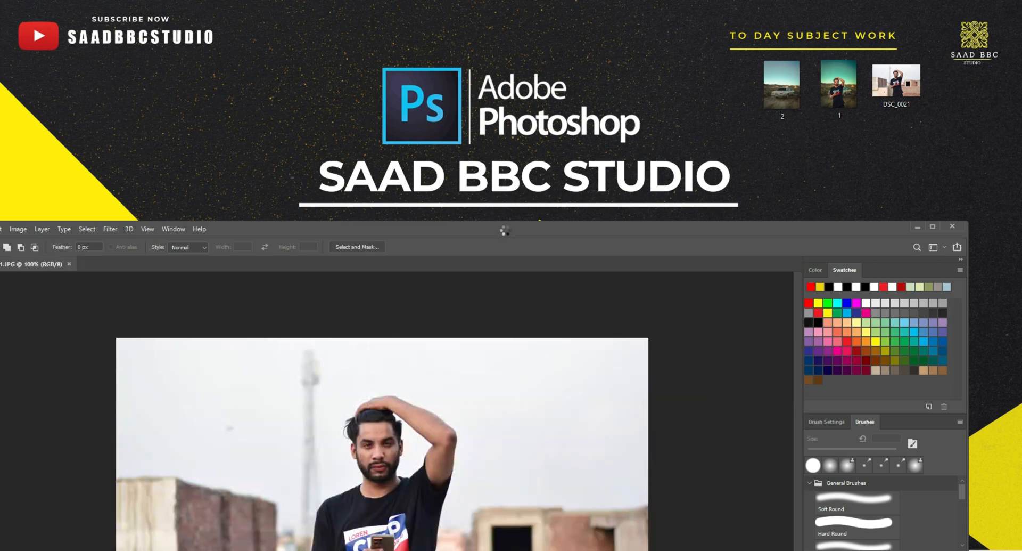
pyautogui.doubleClick(515, 231)
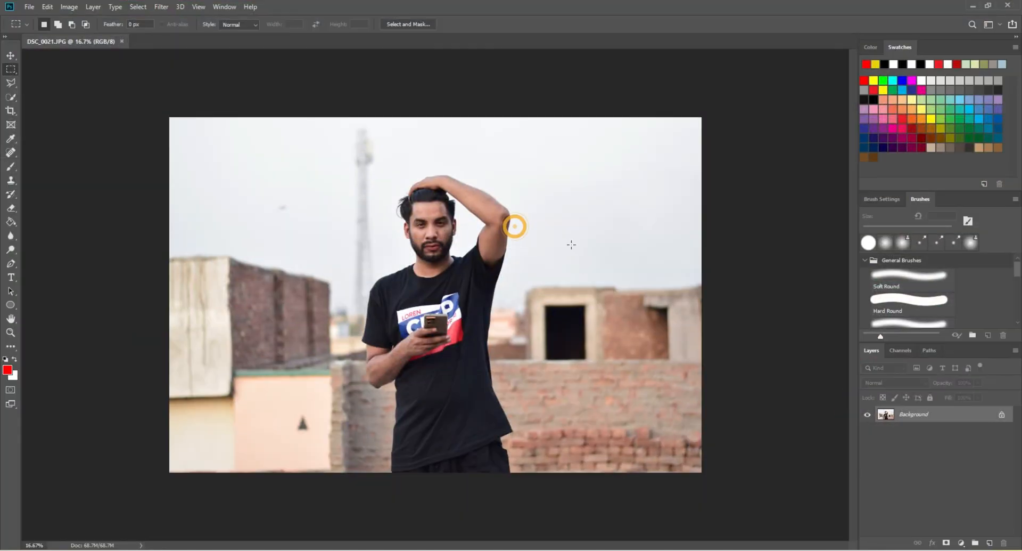
# Inspect the man's face and skin at close range and return to the whole photo.
pyautogui.click(10, 332)
pyautogui.click(433, 211)
pyautogui.click(432, 211)
pyautogui.click(433, 211)
pyautogui.click(434, 209)
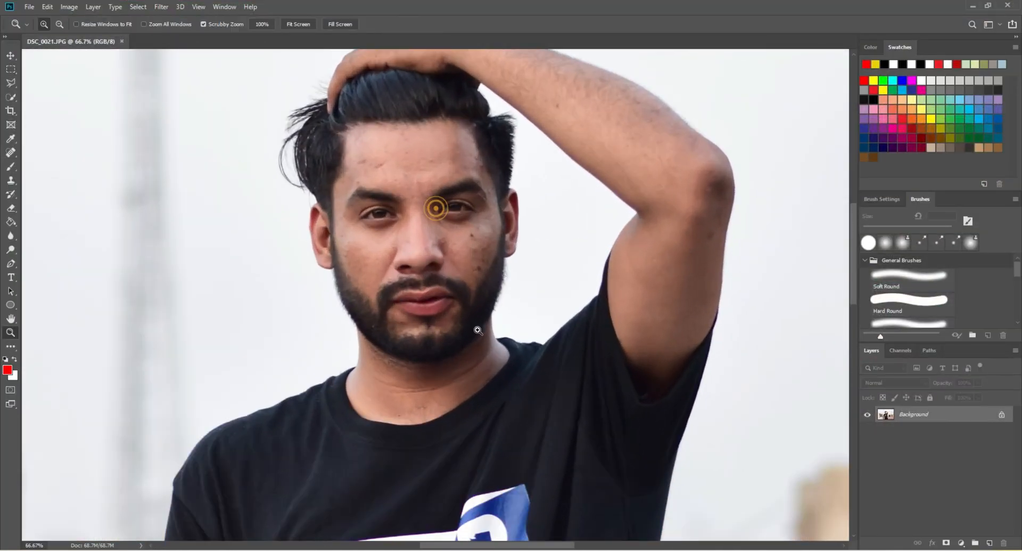
pyautogui.scroll(2, 407, 266)
pyautogui.click(398, 285)
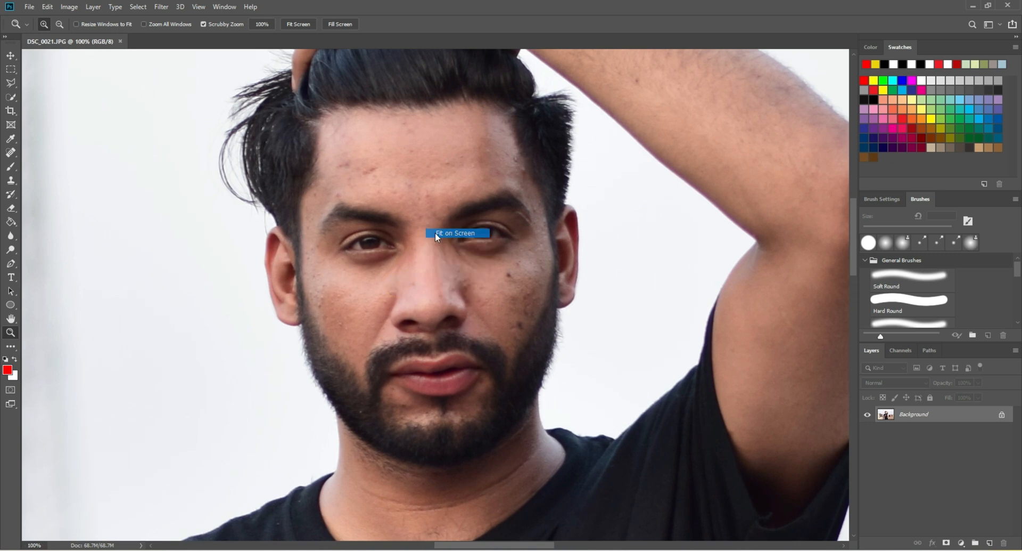
pyautogui.hotkey('ctrl', '0')
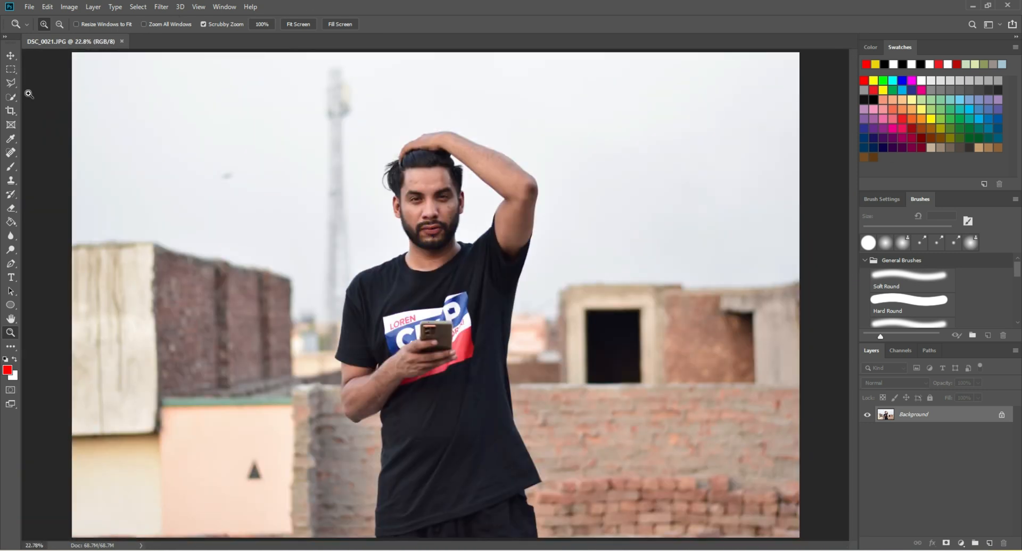
# Select the man automatically with Select Subject in the Select and Mask workspace.
pyautogui.click(12, 97)
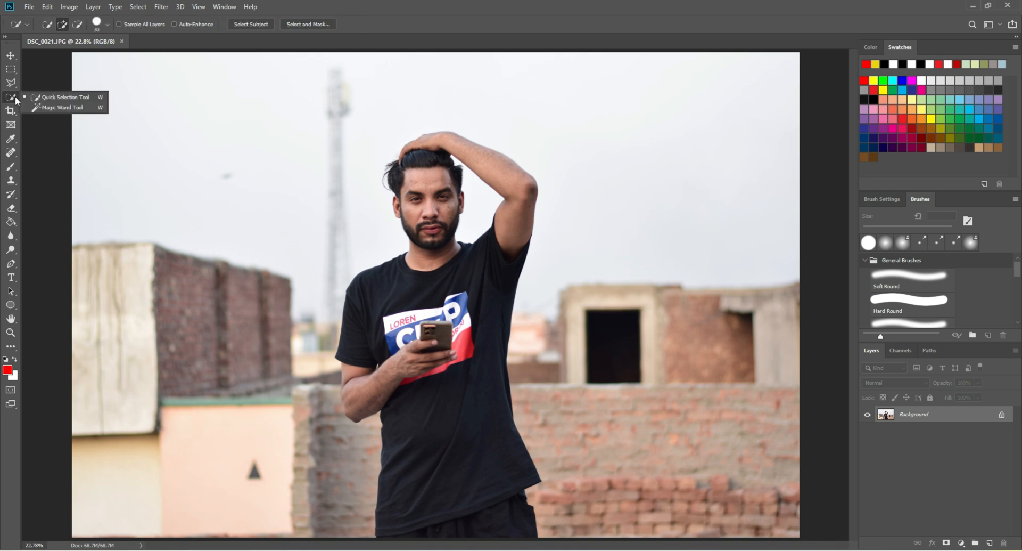
pyautogui.click(54, 100)
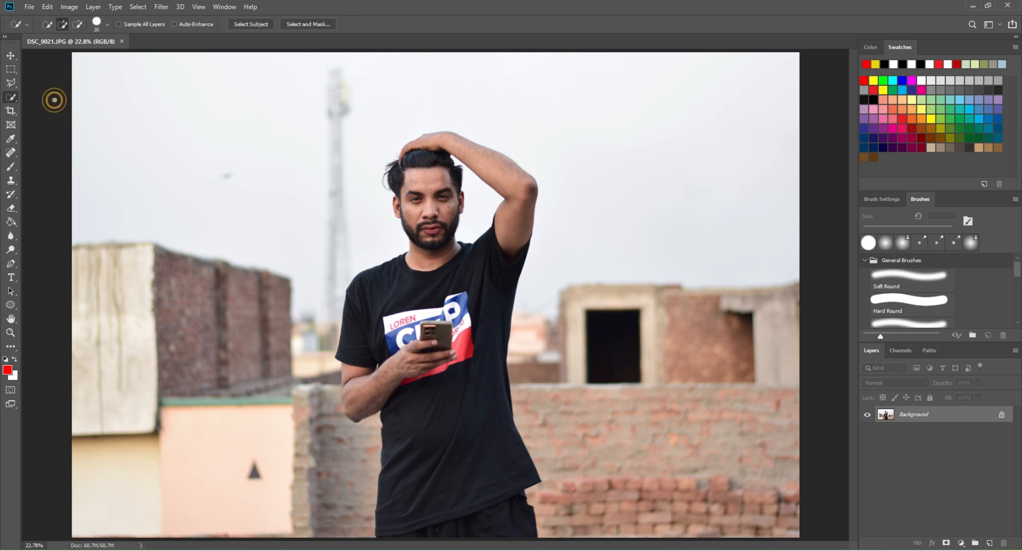
pyautogui.click(312, 24)
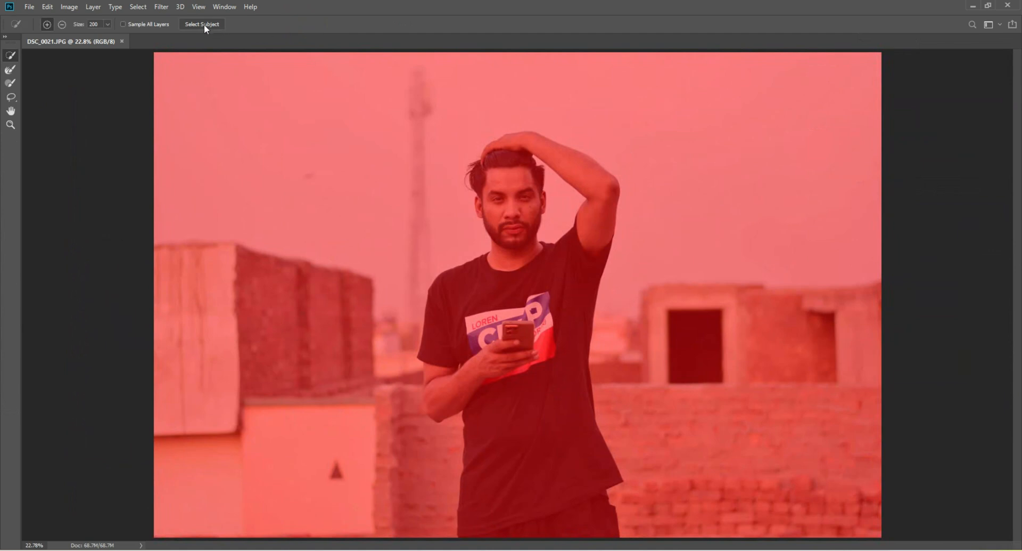
pyautogui.click(203, 24)
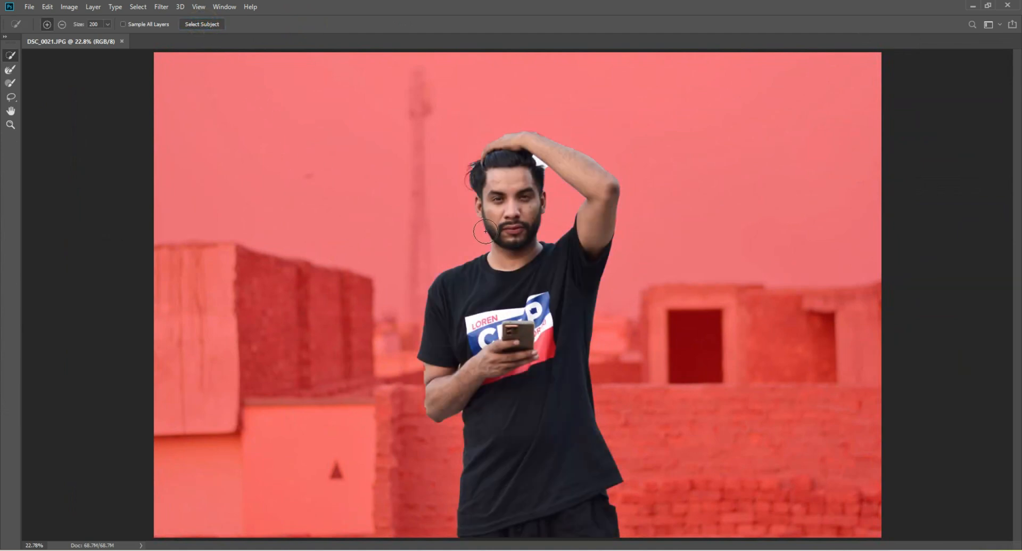
# Refine the selection around the loose hair strands beside the raised hand with a smaller Refine Edge Brush.
pyautogui.click(10, 125)
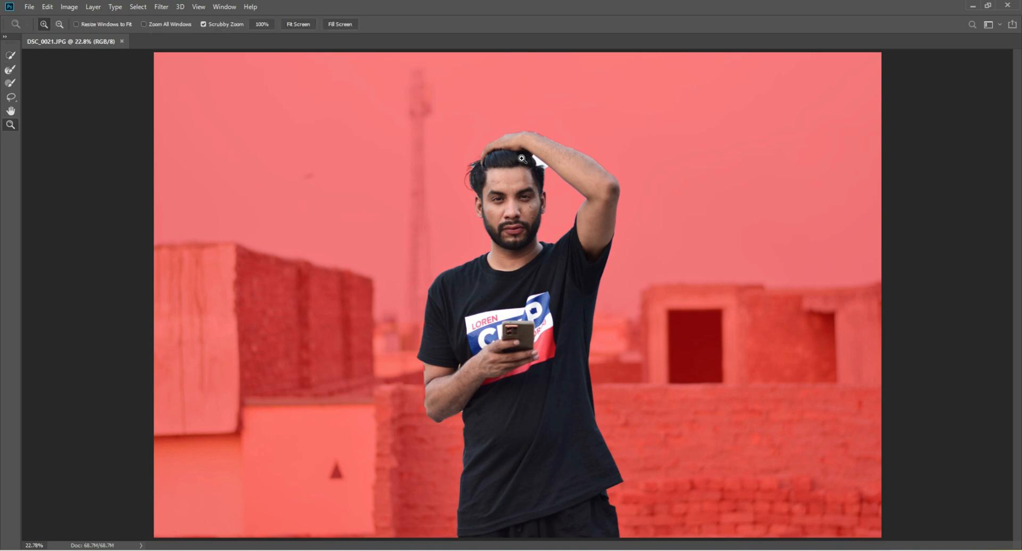
pyautogui.click(522, 159)
pyautogui.click(536, 205)
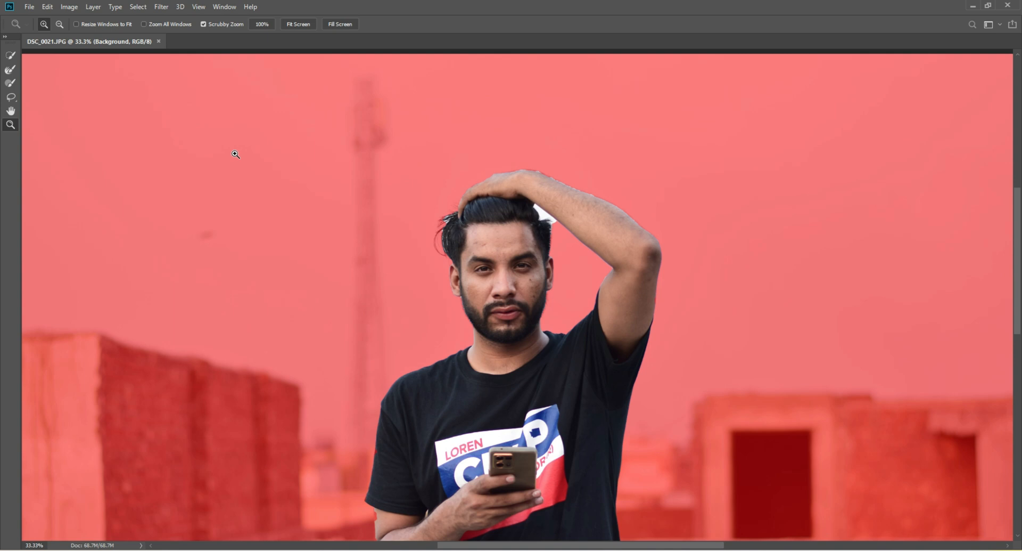
pyautogui.click(491, 221)
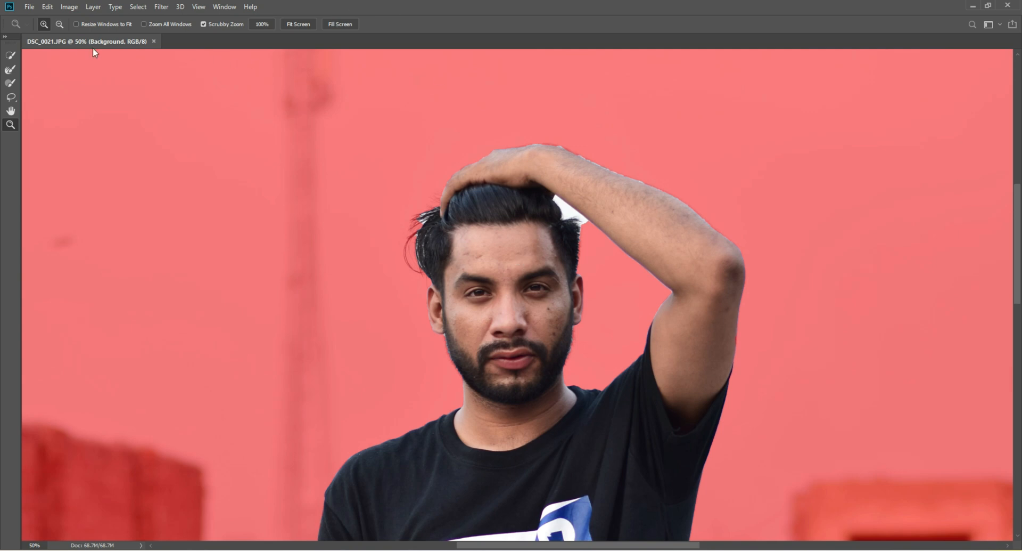
pyautogui.press('r')
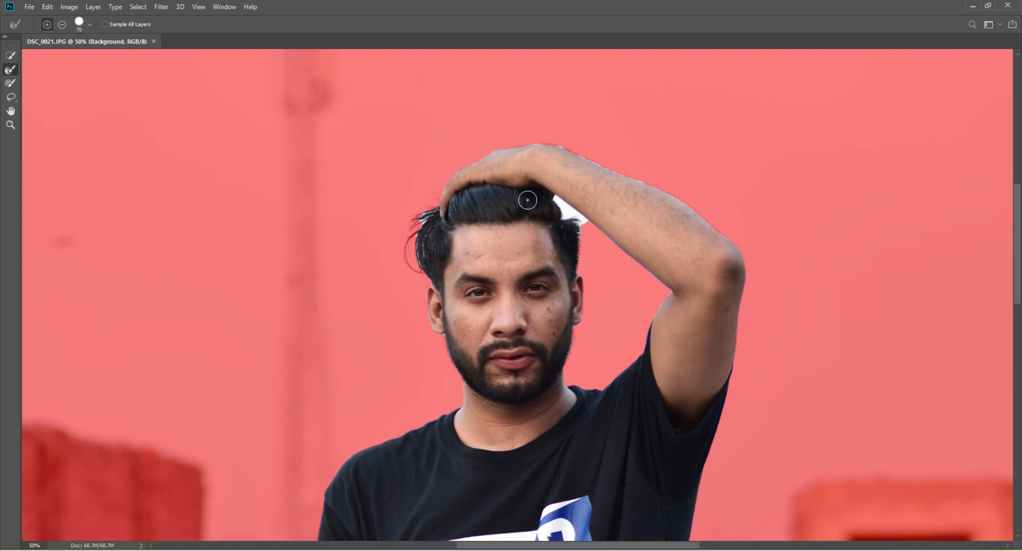
pyautogui.press('[')
pyautogui.press('[')
pyautogui.press('[')
pyautogui.moveTo(419, 217); pyautogui.dragTo(440, 204)
pyautogui.moveTo(411, 235); pyautogui.dragTo(421, 272)
# Refine the selection edge along the beard, ear and hair beneath the raised arm.
pyautogui.press('[')
pyautogui.press(']')
pyautogui.moveTo(575, 329); pyautogui.dragTo(567, 363)
pyautogui.press(']')
pyautogui.moveTo(577, 272)
pyautogui.mouseDown()
pyautogui.moveTo(581, 219)
pyautogui.moveTo(560, 201)
pyautogui.moveTo(581, 219)
pyautogui.moveTo(568, 209)
pyautogui.moveTo(559, 217)
pyautogui.moveTo(580, 223)
pyautogui.mouseUp()
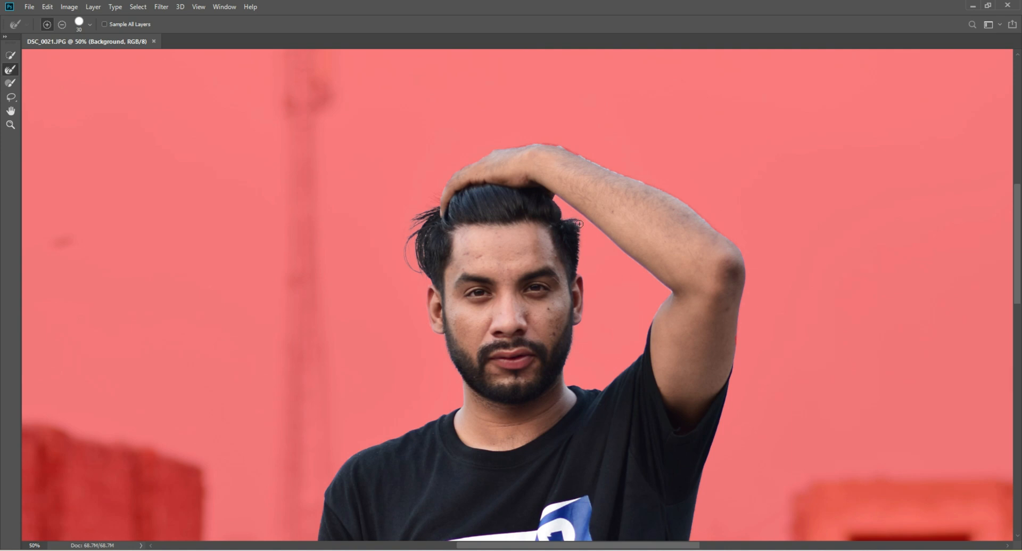
# Refine the selection edge where the hand meets the hair and along the raised elbow, using a finer brush.
pyautogui.press('[')
pyautogui.press('[')
pyautogui.press('[')
pyautogui.click(439, 199)
pyautogui.press('[')
pyautogui.moveTo(745, 296); pyautogui.dragTo(739, 327)
# Refine the selection edge along the lowered arm's sleeve, forearm and elbow with a 35 px brush.
pyautogui.moveTo(506, 331); pyautogui.dragTo(488, 176)
pyautogui.moveTo(434, 388); pyautogui.dragTo(433, 289)
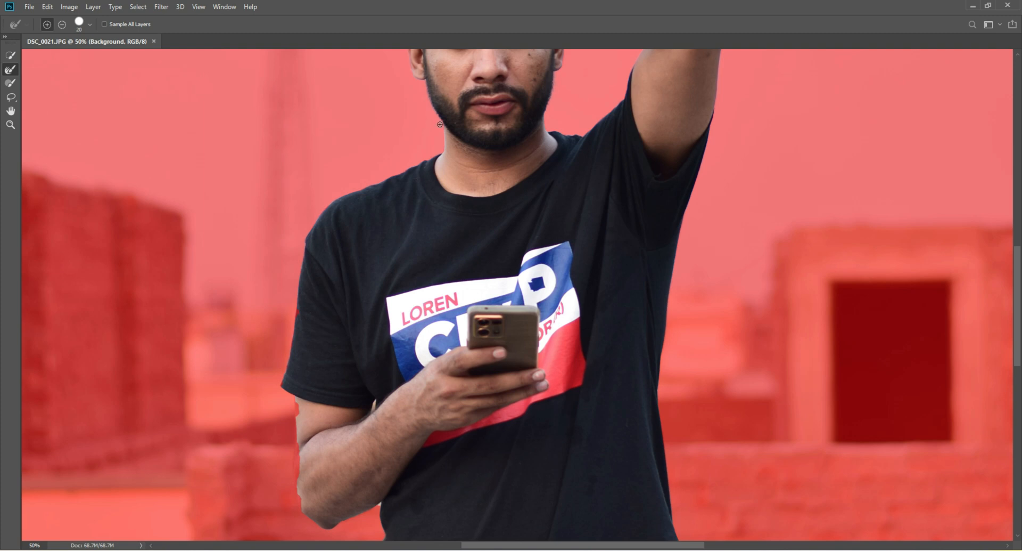
pyautogui.moveTo(400, 294); pyautogui.dragTo(451, 229)
pyautogui.press(']')
pyautogui.press(']')
pyautogui.press(']')
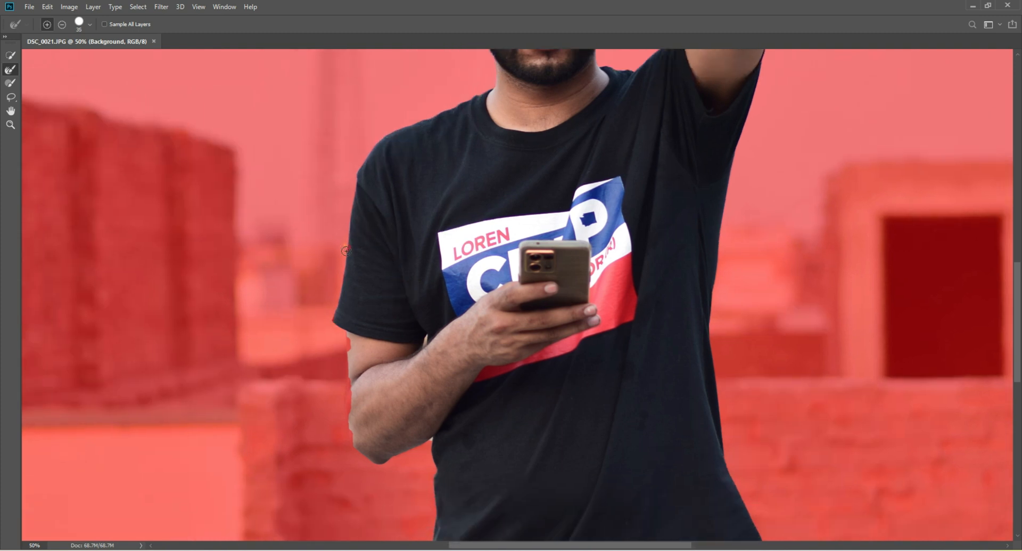
pyautogui.click(349, 245)
pyautogui.click(336, 316)
pyautogui.moveTo(346, 335); pyautogui.dragTo(354, 438)
pyautogui.click(354, 444)
pyautogui.click(430, 438)
# Touch up the mask edge along the lower part of the T-shirt and output the refined result as a selection.
pyautogui.moveTo(562, 455)
pyautogui.mouseDown()
pyautogui.moveTo(538, 208)
pyautogui.moveTo(506, 285)
pyautogui.mouseUp()
pyautogui.moveTo(695, 437); pyautogui.dragTo(690, 446)
pyautogui.moveTo(531, 290); pyautogui.dragTo(495, 500)
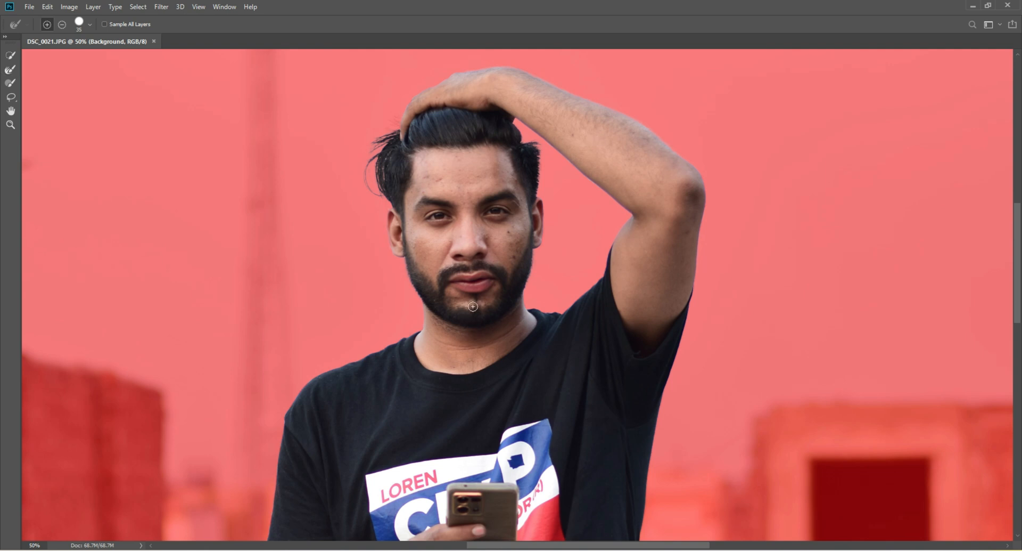
pyautogui.press('Return')
# Correct the selection edge along the lowered forearm with the Quick Selection tool at 70 px and check the man's outline.
pyautogui.scroll(-5, 472, 306)
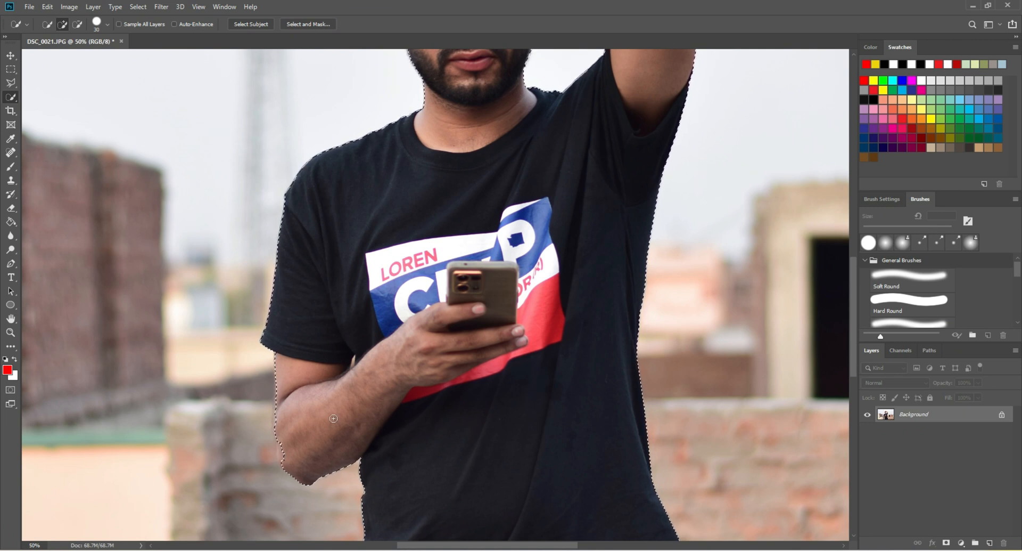
pyautogui.press(']')
pyautogui.press(']')
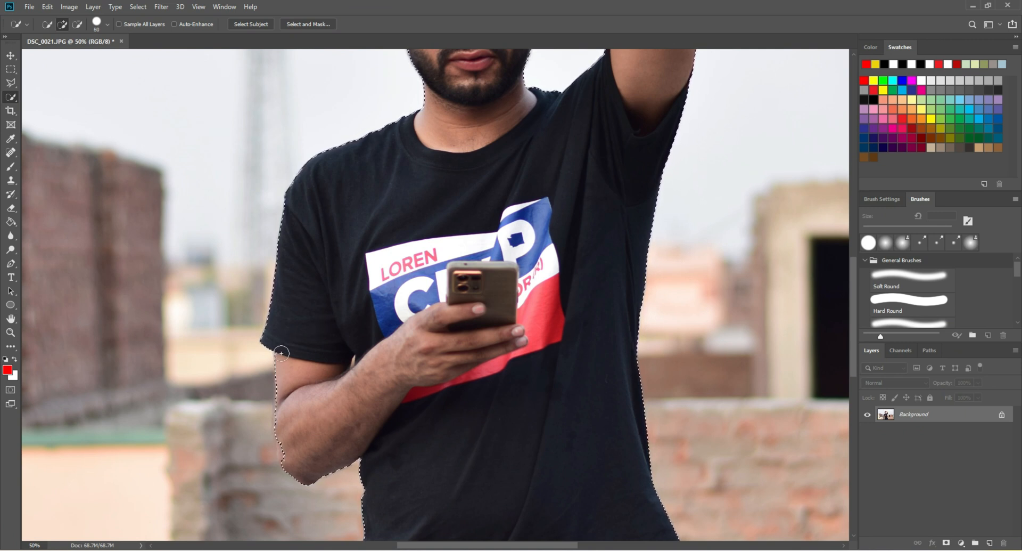
pyautogui.press(']')
pyautogui.moveTo(288, 440); pyautogui.dragTo(290, 463)
pyautogui.moveTo(285, 401); pyautogui.dragTo(284, 419)
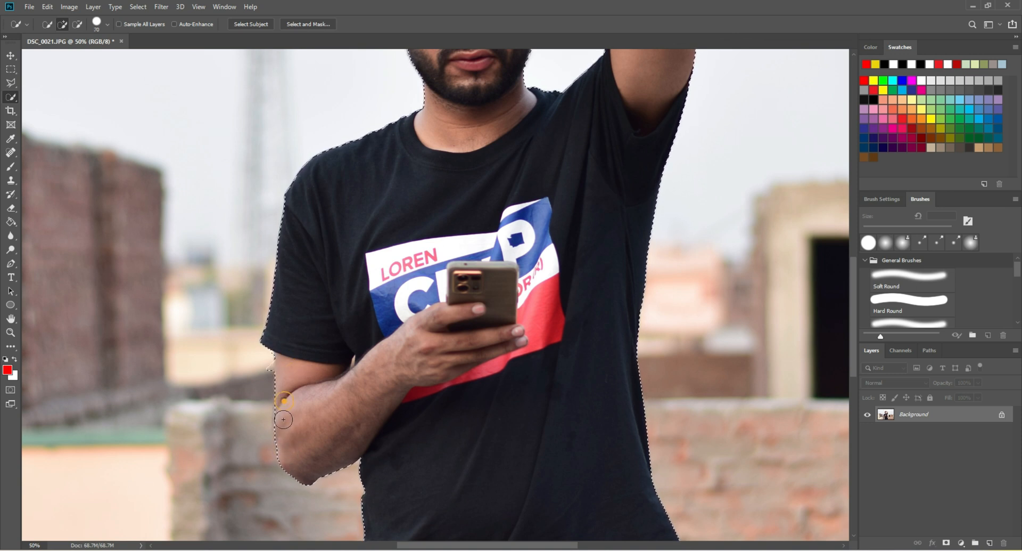
pyautogui.hotkey('ctrl', 'z')
pyautogui.click(290, 422)
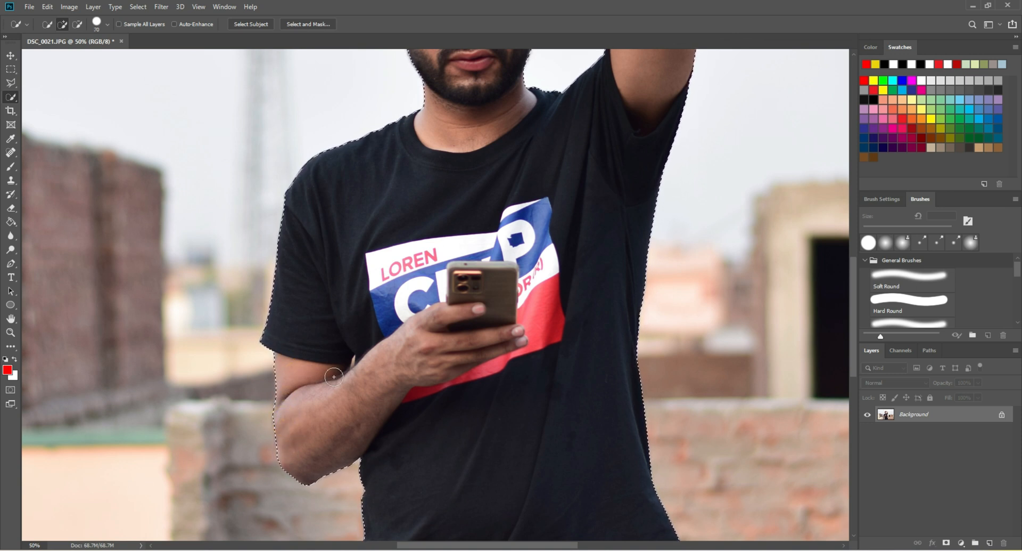
pyautogui.scroll(10, 334, 376)
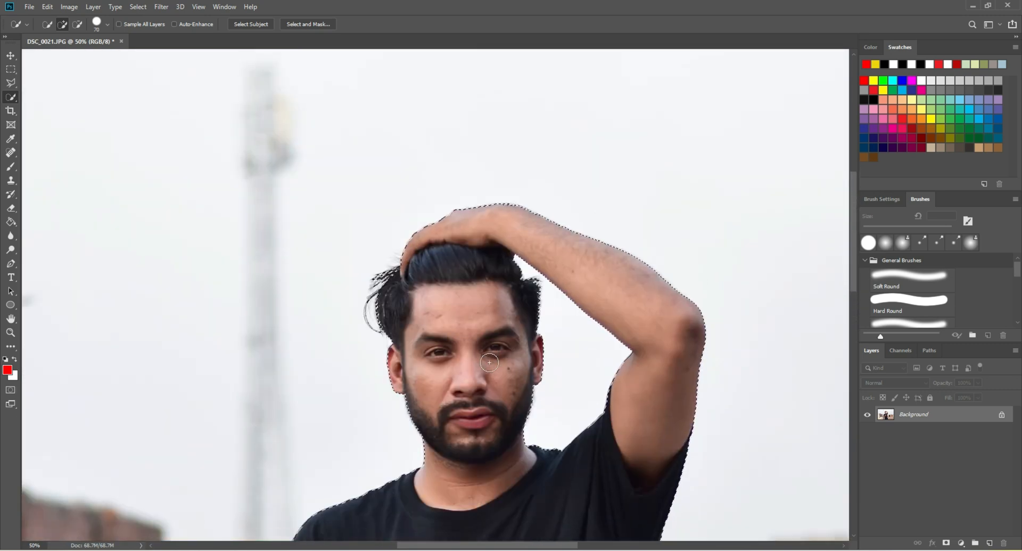
pyautogui.scroll(-5, 489, 362)
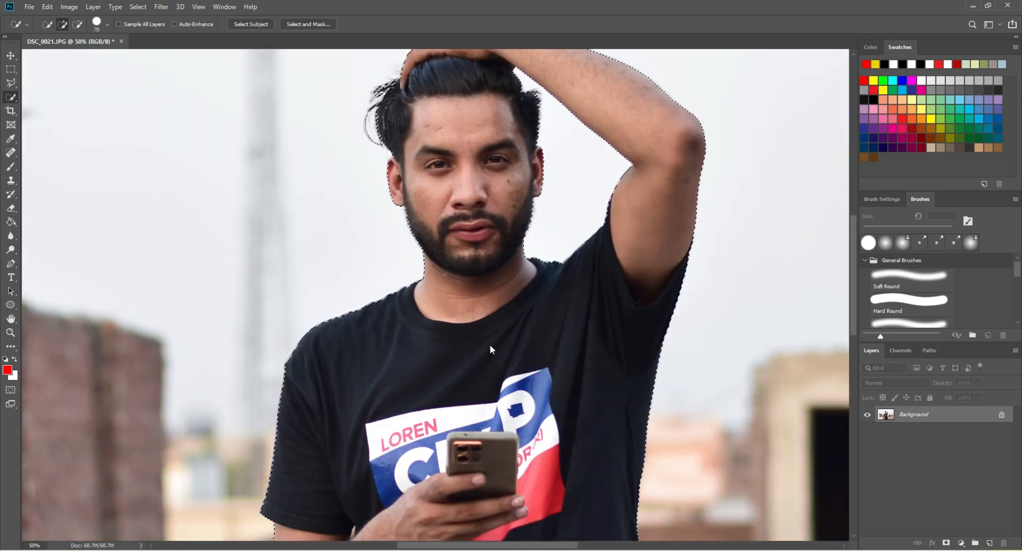
# Copy the selected man to a new layer and hide the Background layer to check the whole cut-out.
pyautogui.rightClick(490, 349)
pyautogui.click(535, 417)
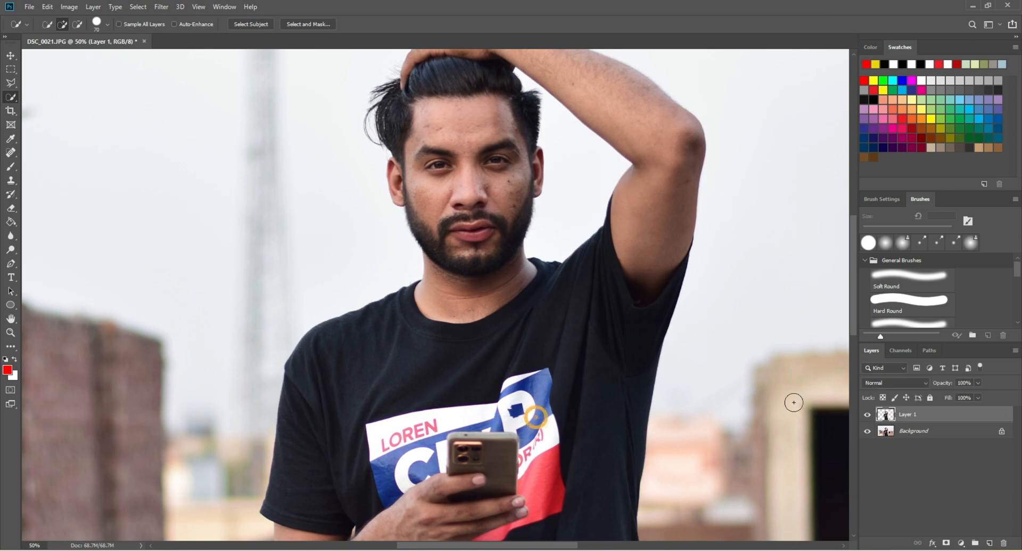
pyautogui.click(867, 430)
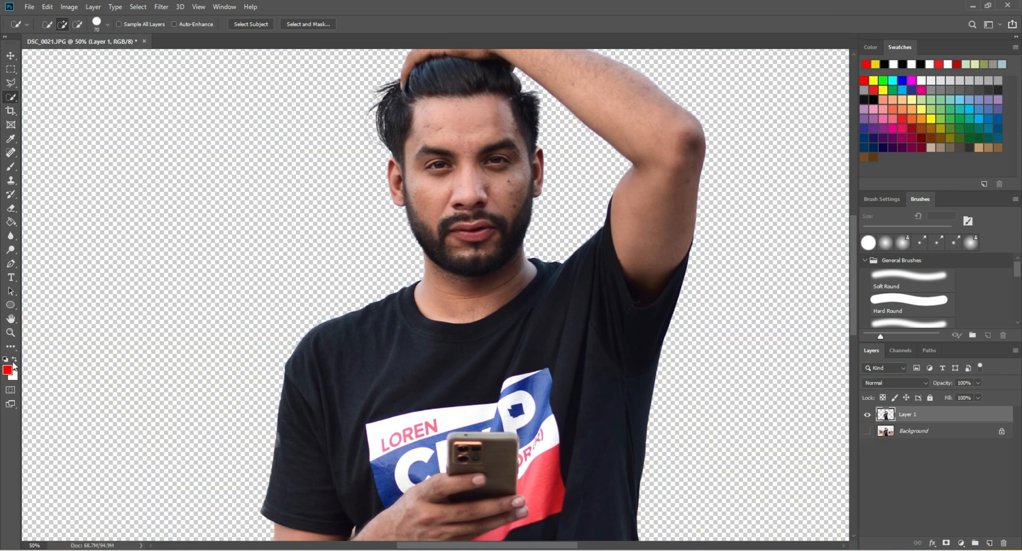
pyautogui.click(11, 335)
pyautogui.click(435, 302)
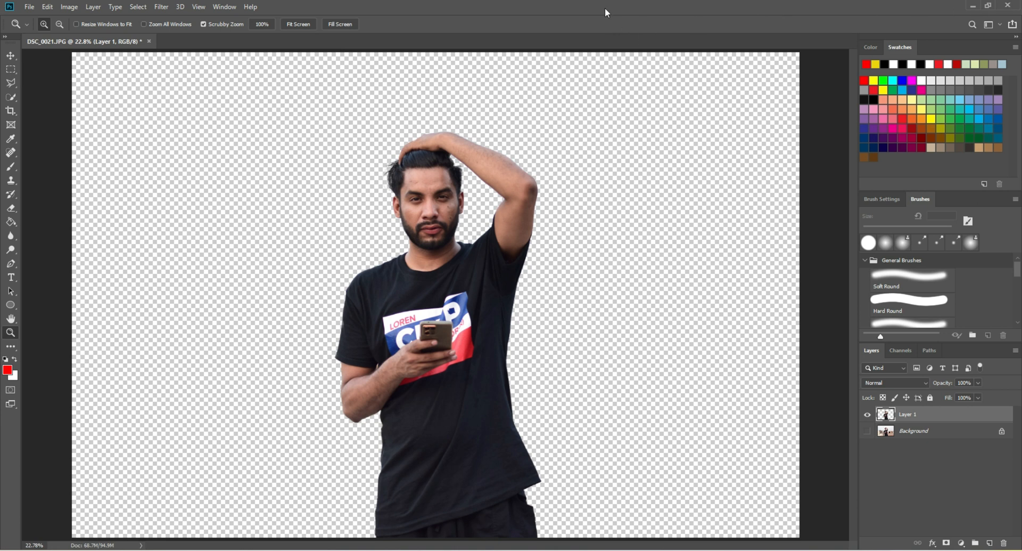
# Open the desert car photo 2.jpg as a second document.
pyautogui.click(29, 7)
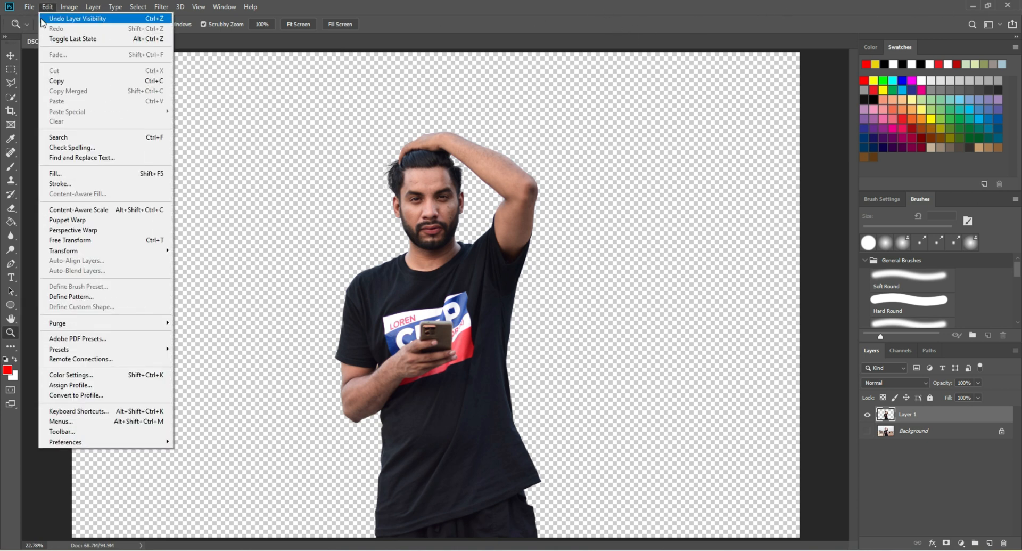
pyautogui.click(39, 28)
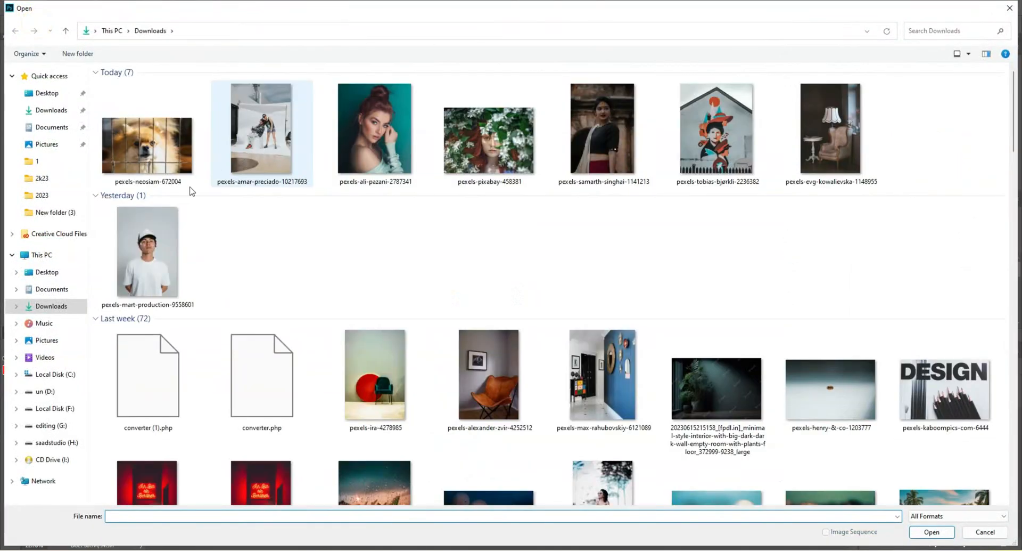
pyautogui.click(46, 271)
pyautogui.doubleClick(600, 143)
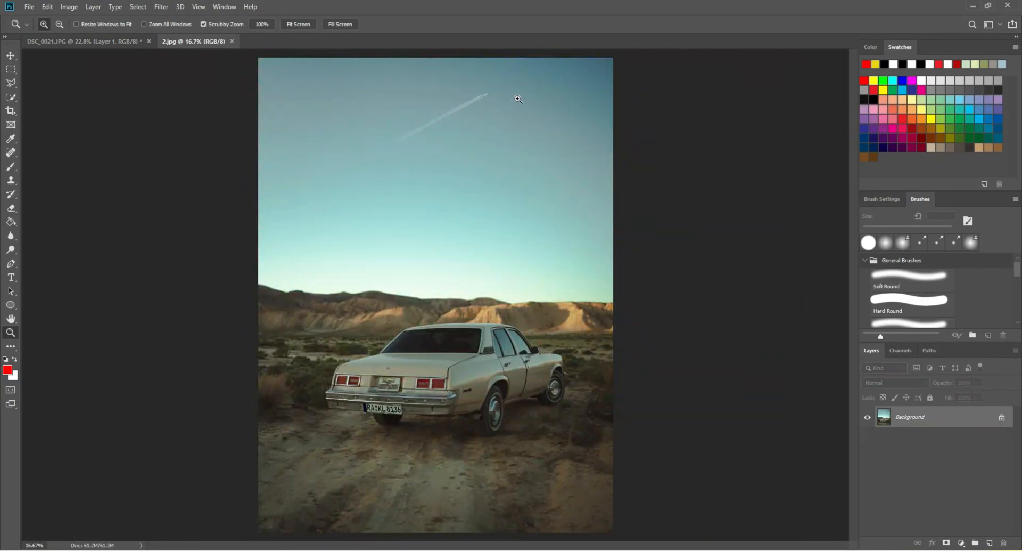
# Remove the white contrail from the sky above the car with the content-aware Spot Healing Brush.
pyautogui.click(11, 153)
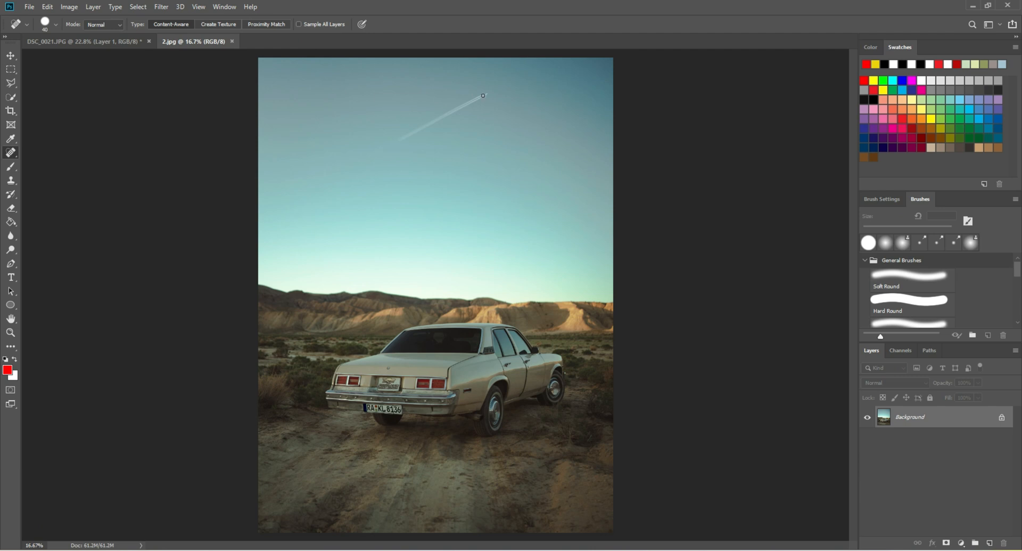
pyautogui.moveTo(486, 95); pyautogui.dragTo(401, 142)
pyautogui.click(10, 332)
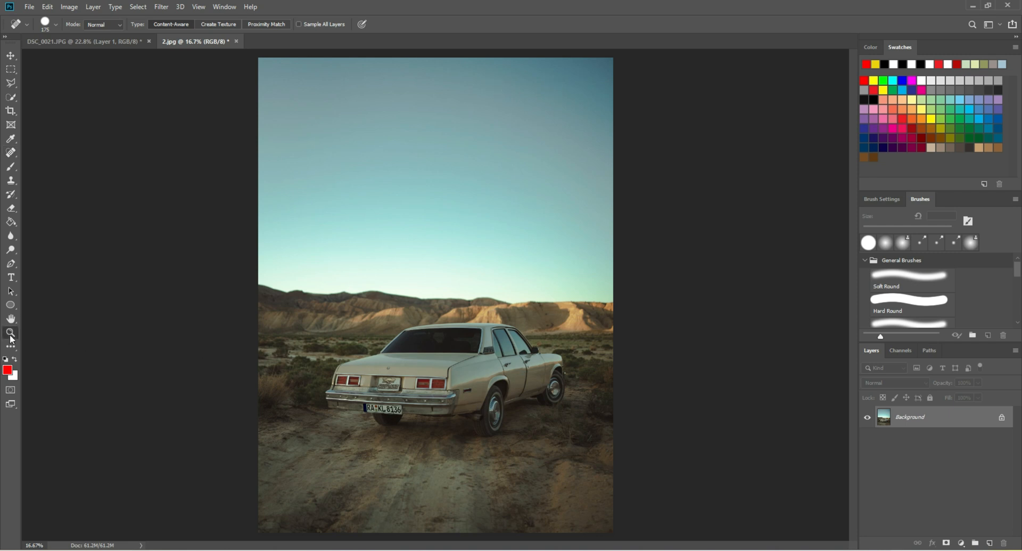
pyautogui.click(605, 324)
pyautogui.rightClick(499, 270)
pyautogui.click(507, 273)
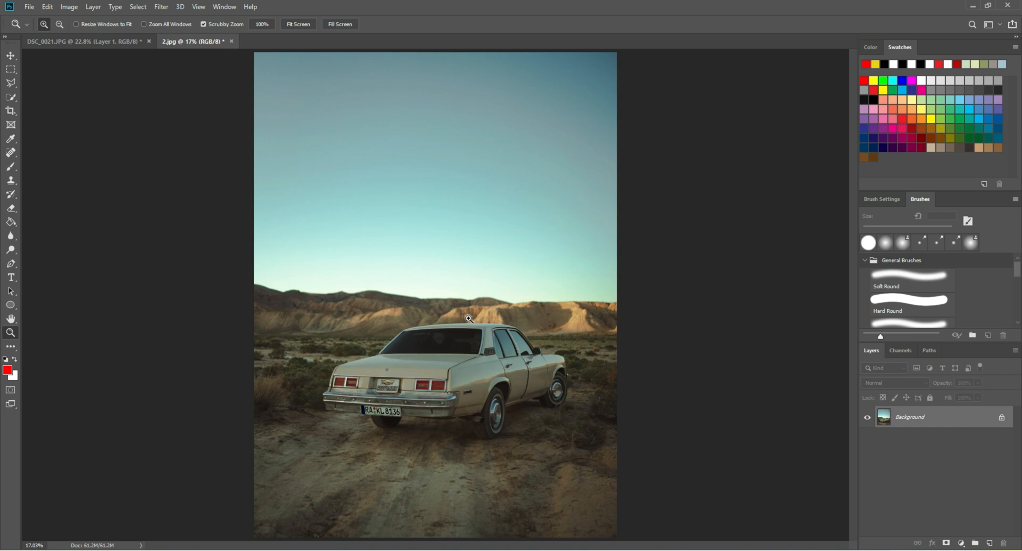
# Add a 20 px Tilt-Shift blur centred at the photo's bottom edge, with its dashed boundary just below the car.
pyautogui.click(161, 6)
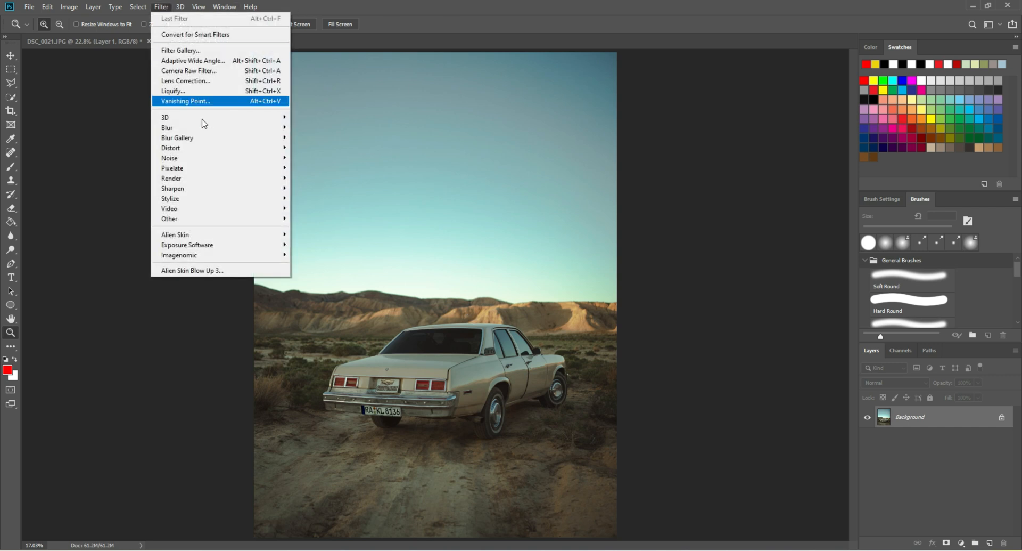
pyautogui.moveTo(212, 139)
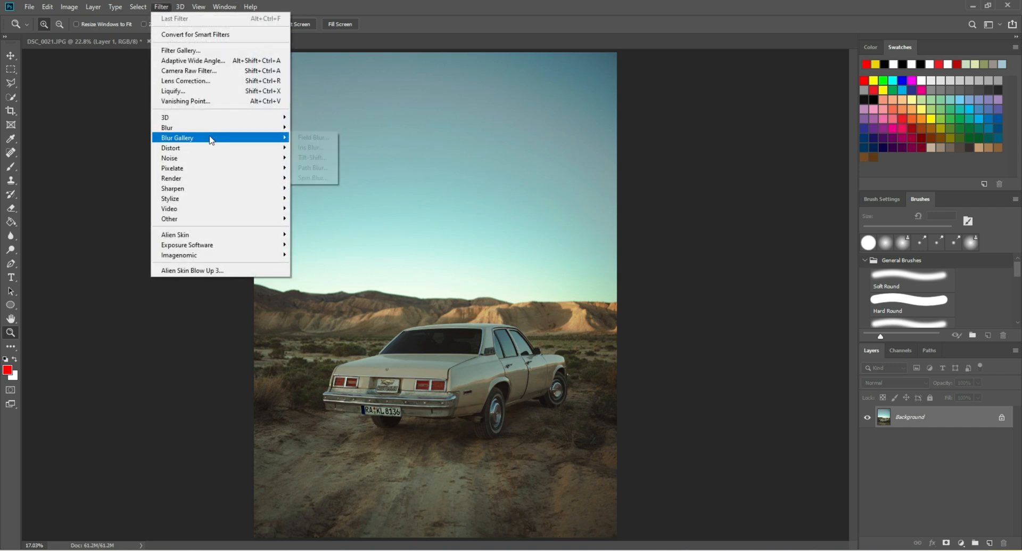
pyautogui.click(325, 162)
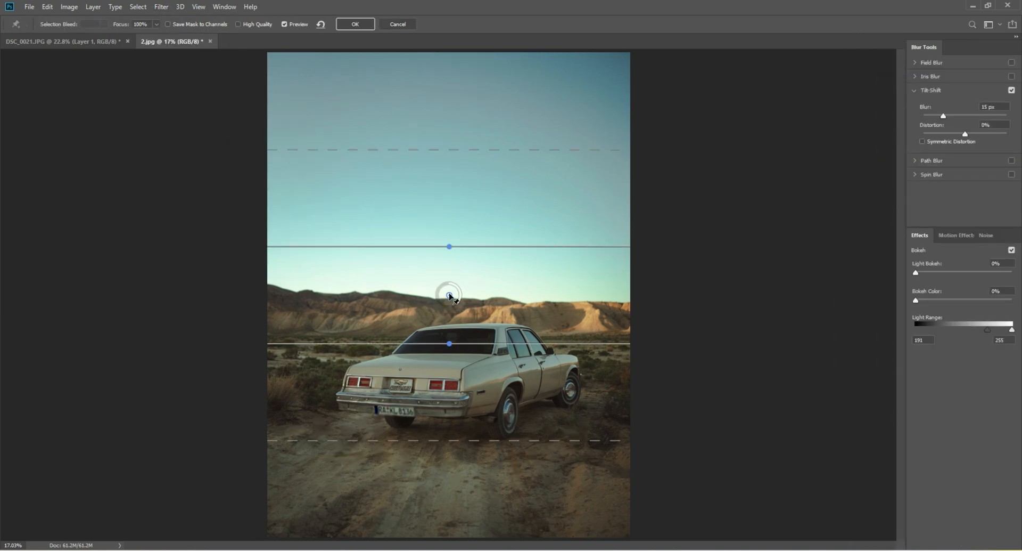
pyautogui.moveTo(451, 304); pyautogui.dragTo(447, 421)
pyautogui.moveTo(449, 295); pyautogui.dragTo(465, 539)
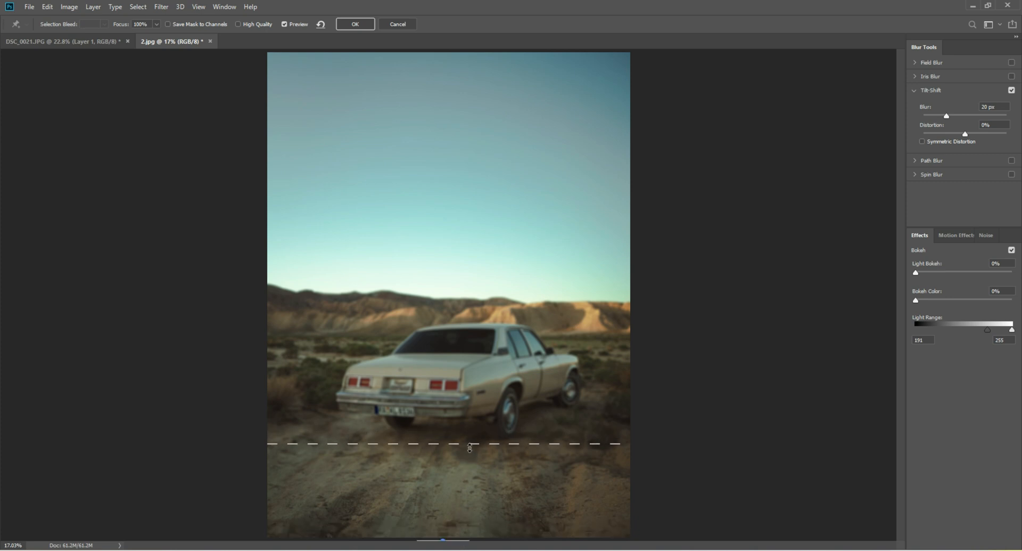
pyautogui.moveTo(468, 443)
pyautogui.mouseDown()
pyautogui.moveTo(481, 273)
pyautogui.moveTo(466, 441)
pyautogui.mouseUp()
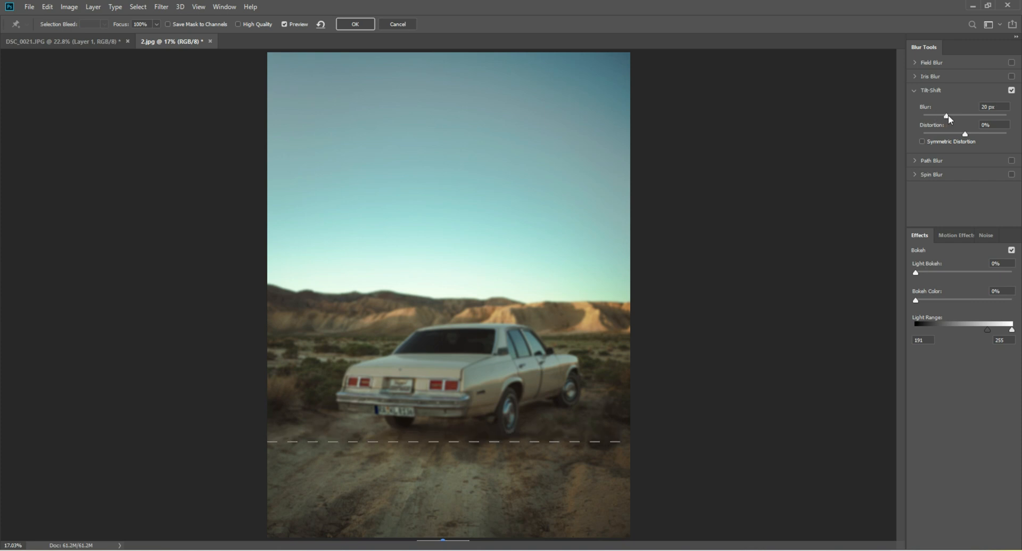
# Fine-tune the Tilt-Shift blur strength, raise its dashed boundary to the car's taillights and apply the filter.
pyautogui.moveTo(948, 115); pyautogui.dragTo(958, 117)
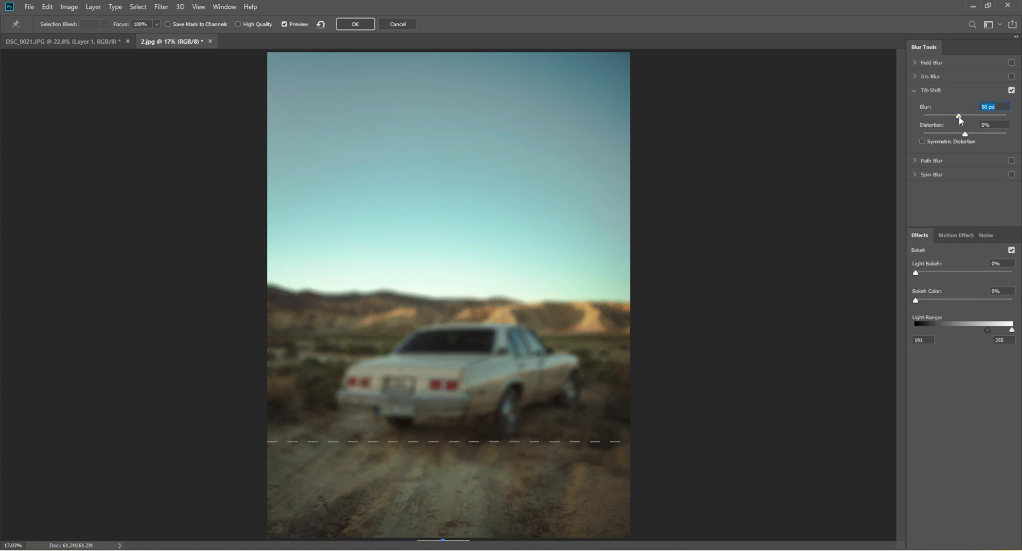
pyautogui.moveTo(433, 442); pyautogui.dragTo(454, 376)
pyautogui.click(951, 114)
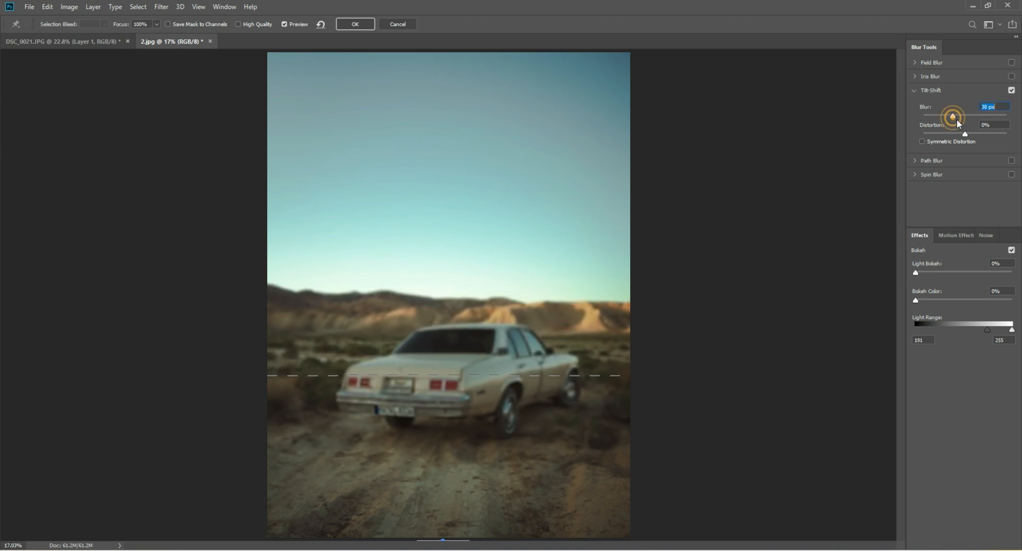
pyautogui.moveTo(957, 120); pyautogui.dragTo(958, 119)
pyautogui.click(356, 25)
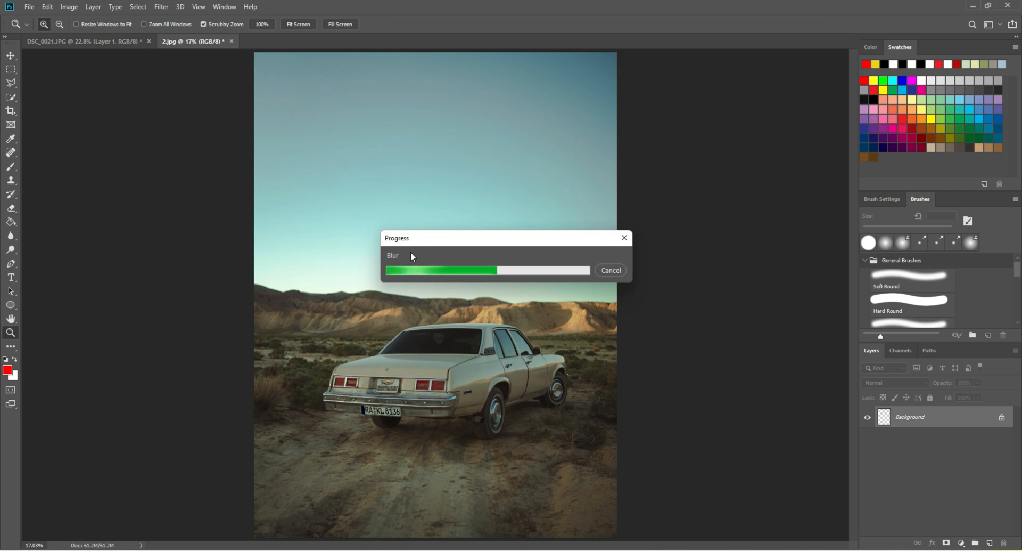
# Bring the cut-out man into 2.jpg, scale him to about 122.6% and place him at the bottom edge in front of the car.
pyautogui.click(109, 38)
pyautogui.click(14, 55)
pyautogui.moveTo(452, 254); pyautogui.dragTo(427, 376)
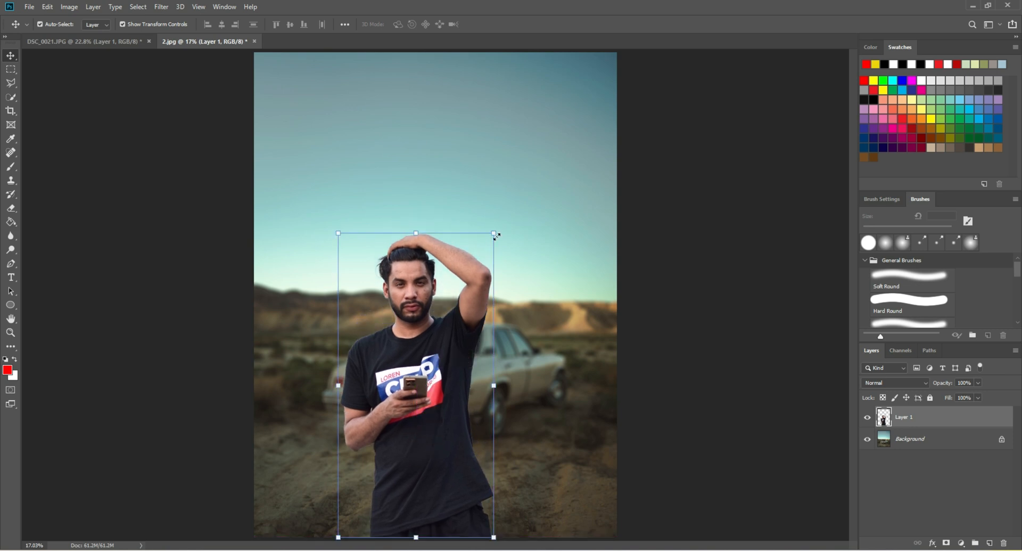
pyautogui.moveTo(495, 234); pyautogui.dragTo(521, 159)
pyautogui.moveTo(445, 266); pyautogui.dragTo(429, 265)
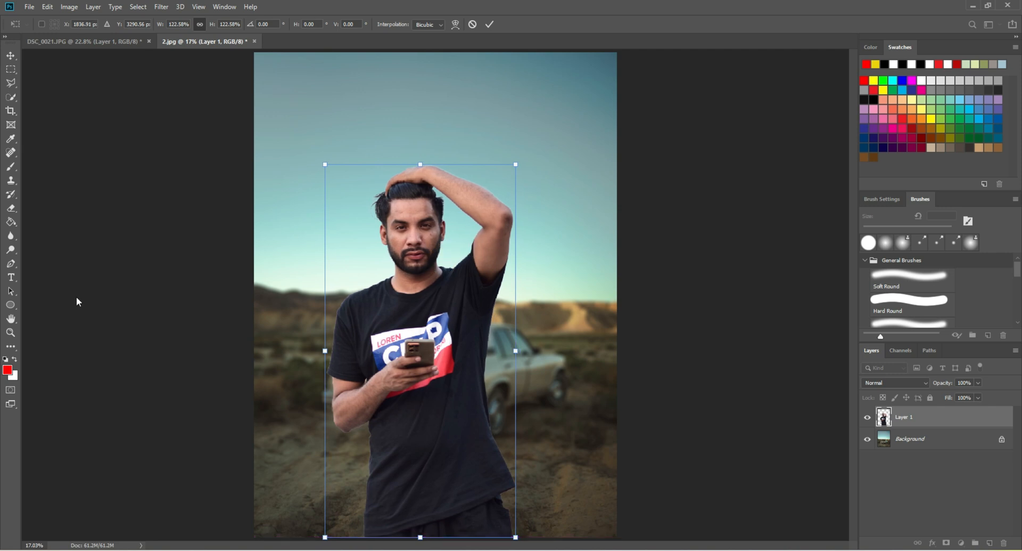
pyautogui.click(12, 332)
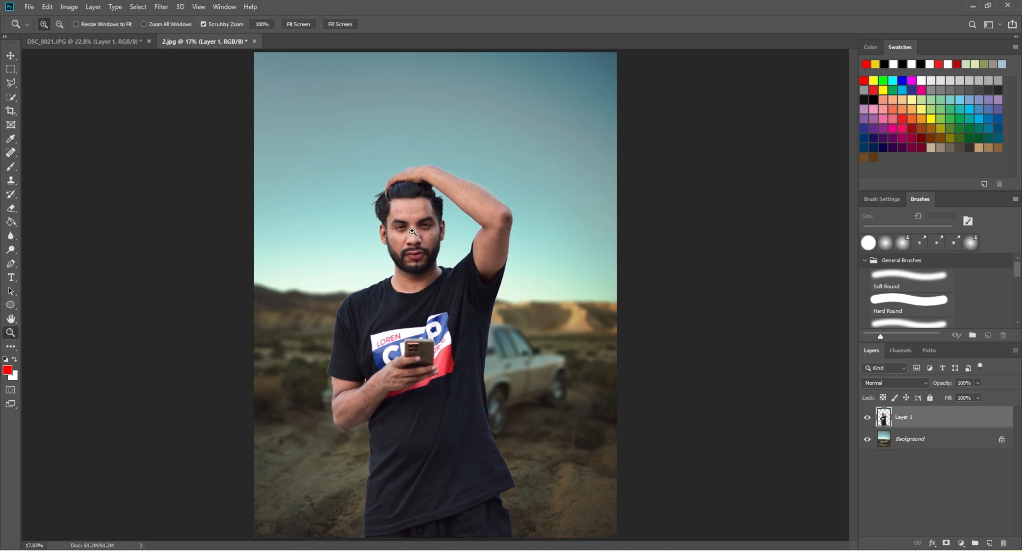
# Examine the cut-out's edge along the lowered forearm and the lower part of the T-shirt.
pyautogui.click(335, 443)
pyautogui.click(334, 441)
pyautogui.click(341, 424)
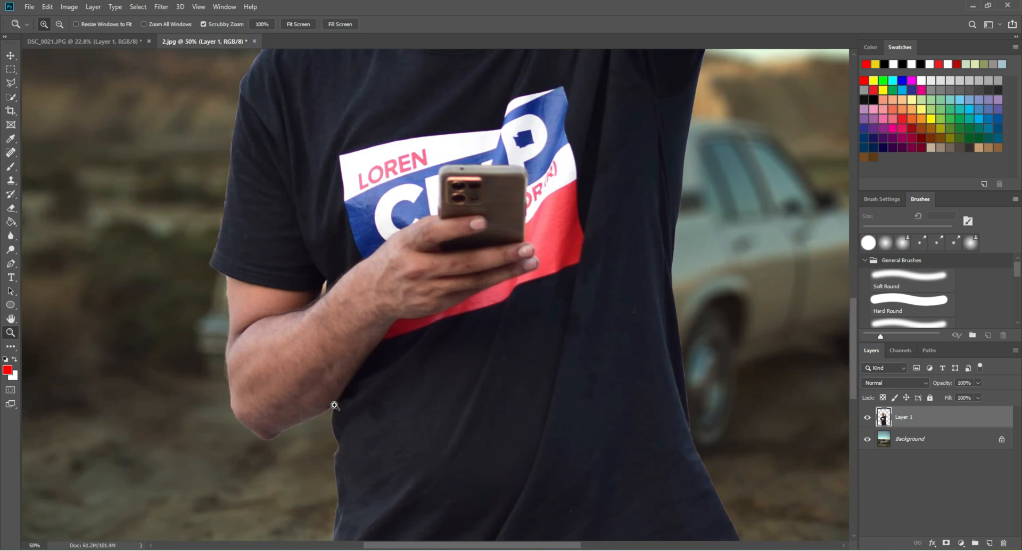
pyautogui.scroll(-3, 335, 406)
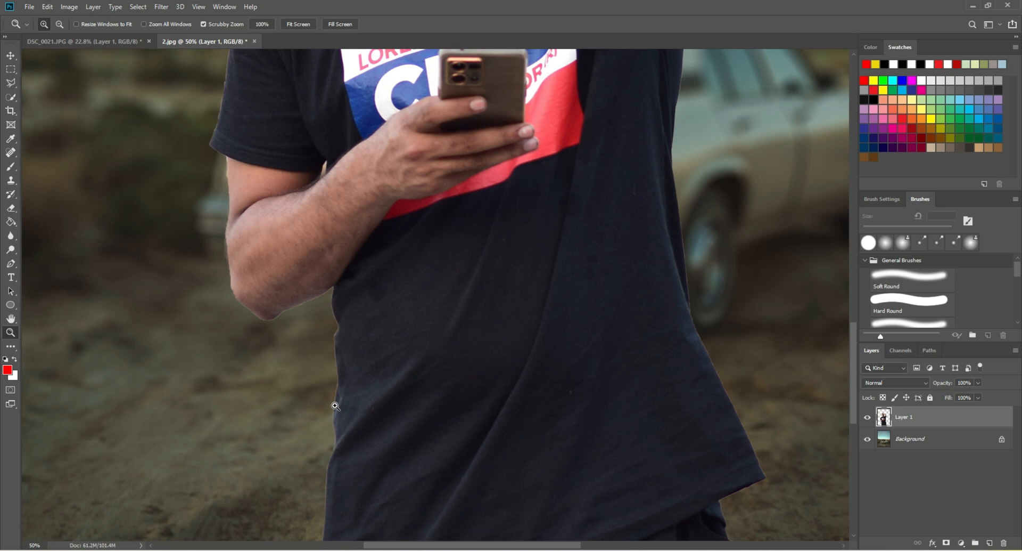
pyautogui.scroll(-3, 335, 405)
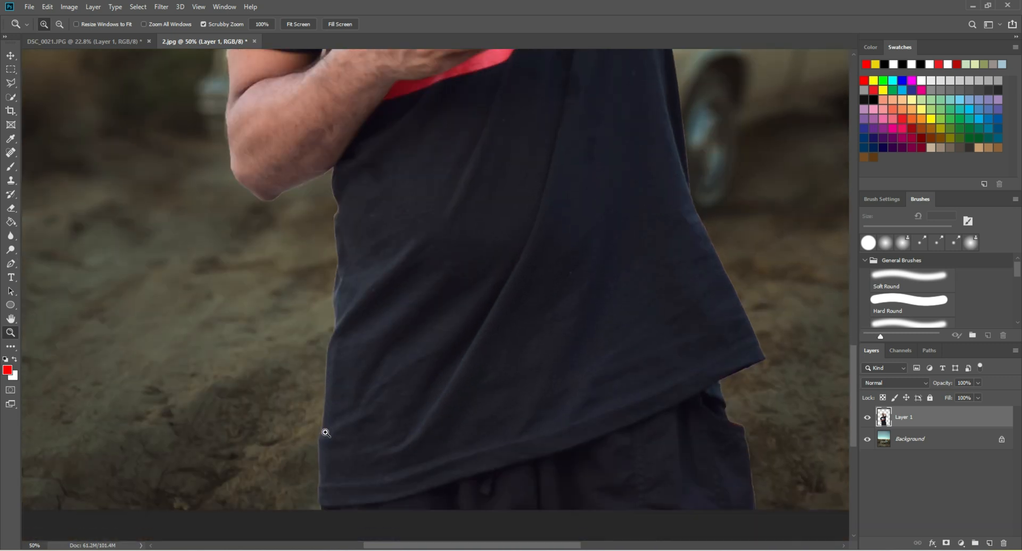
pyautogui.scroll(1, 449, 424)
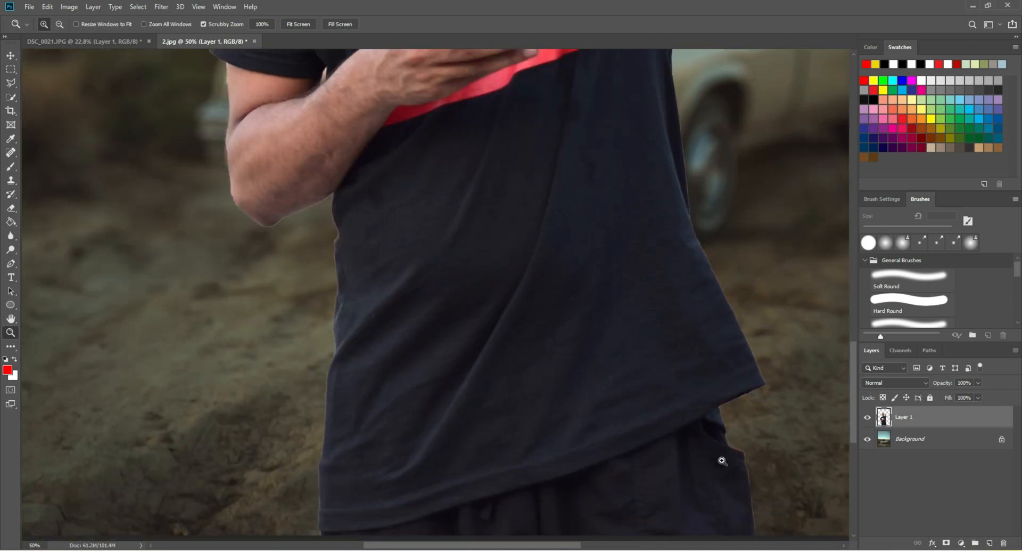
# Inspect the cut-out's edge at 100–200% from the shirt hem up to the raised arm, and along the opposite sleeve and shoulder.
pyautogui.click(765, 448)
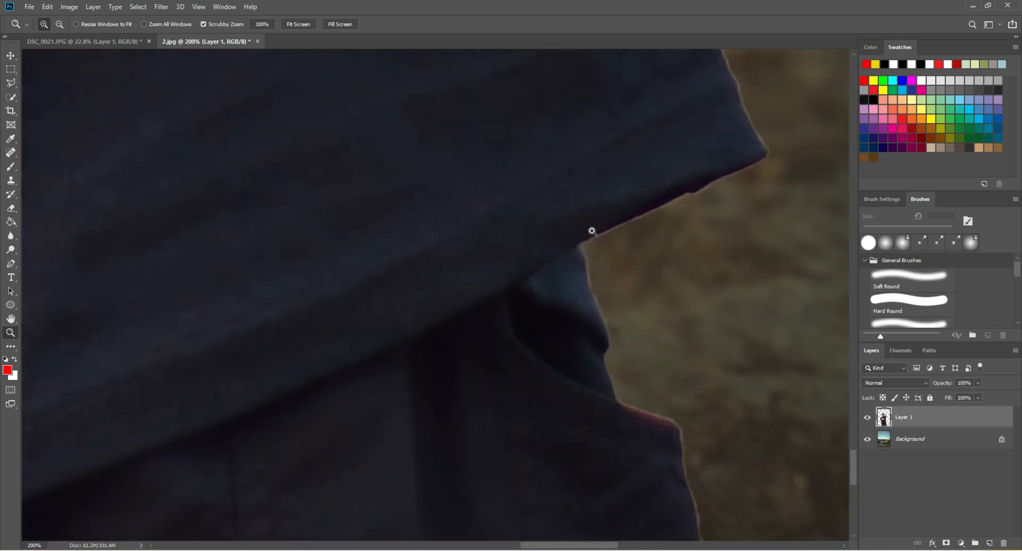
pyautogui.scroll(10, 687, 209)
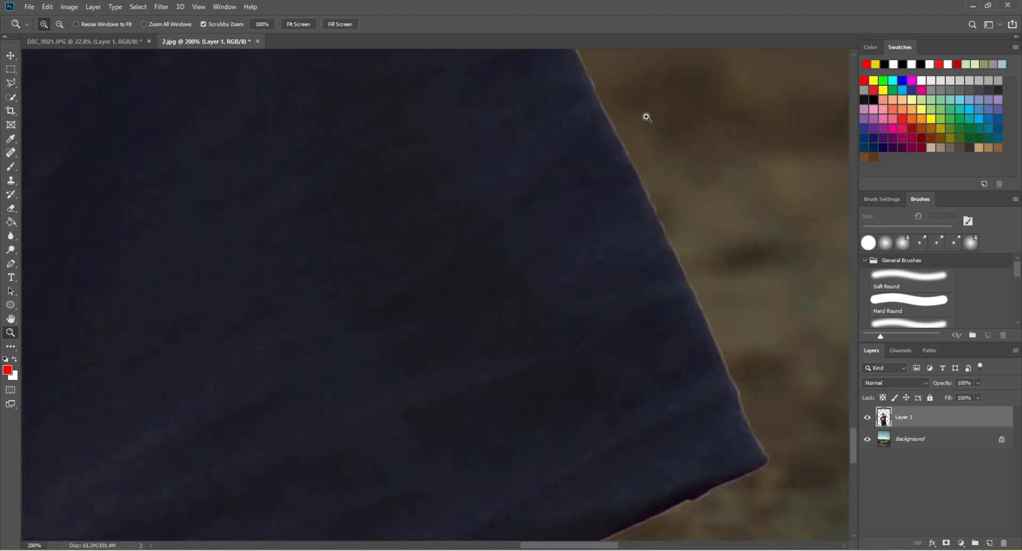
pyautogui.scroll(2, 545, 121)
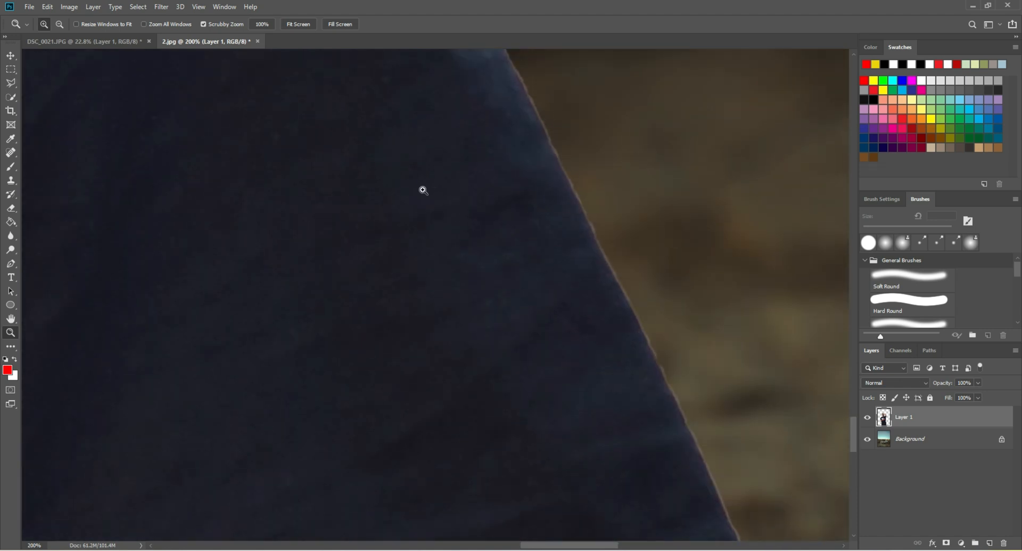
pyautogui.moveTo(397, 140); pyautogui.dragTo(614, 442)
pyautogui.moveTo(605, 173); pyautogui.dragTo(554, 465)
pyautogui.moveTo(482, 156); pyautogui.dragTo(466, 226)
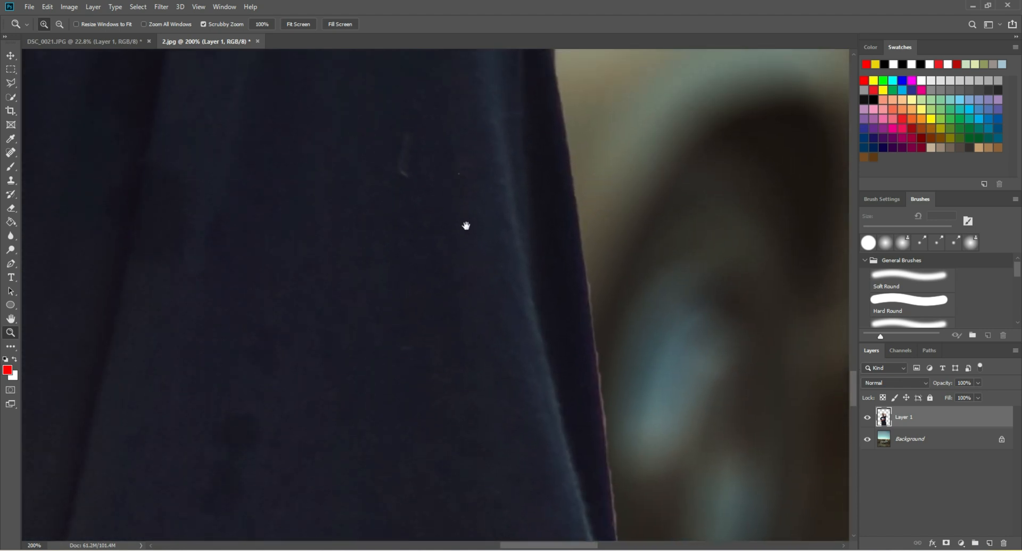
pyautogui.moveTo(457, 171); pyautogui.dragTo(534, 315)
pyautogui.moveTo(570, 181); pyautogui.dragTo(568, 421)
pyautogui.moveTo(586, 165); pyautogui.dragTo(528, 252)
pyautogui.moveTo(515, 155); pyautogui.dragTo(544, 464)
pyautogui.moveTo(467, 224); pyautogui.dragTo(570, 453)
pyautogui.rightClick(410, 265)
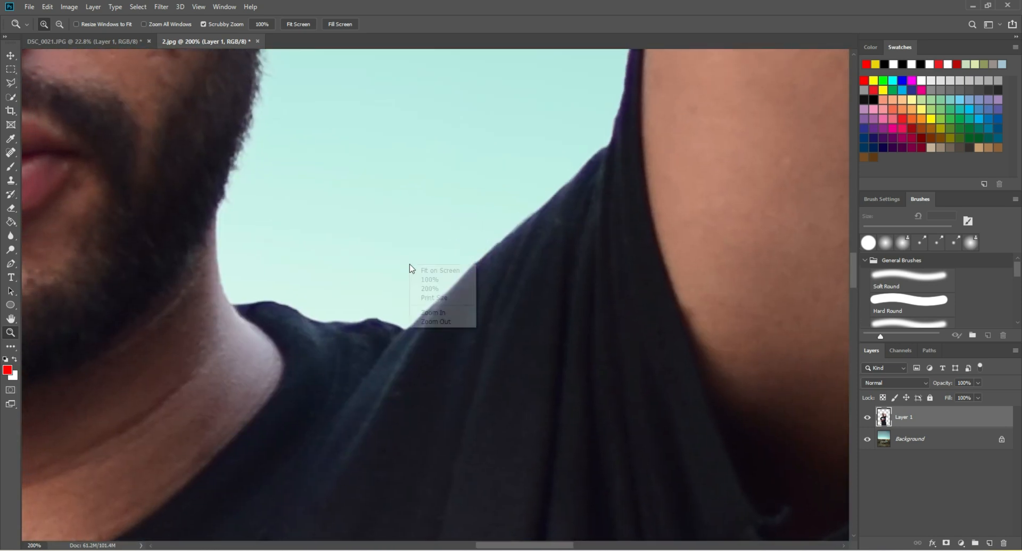
pyautogui.click(428, 270)
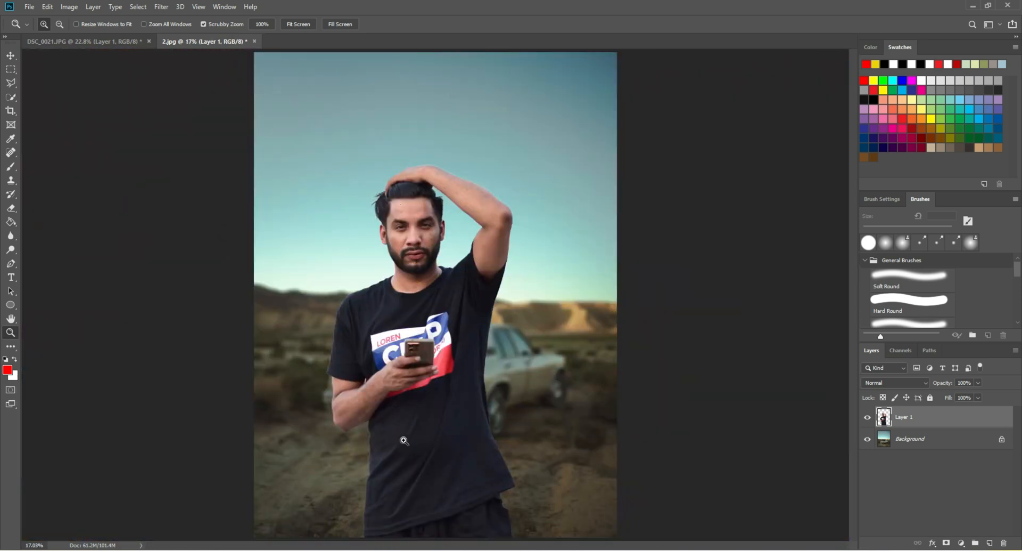
pyautogui.moveTo(343, 368); pyautogui.dragTo(251, 322)
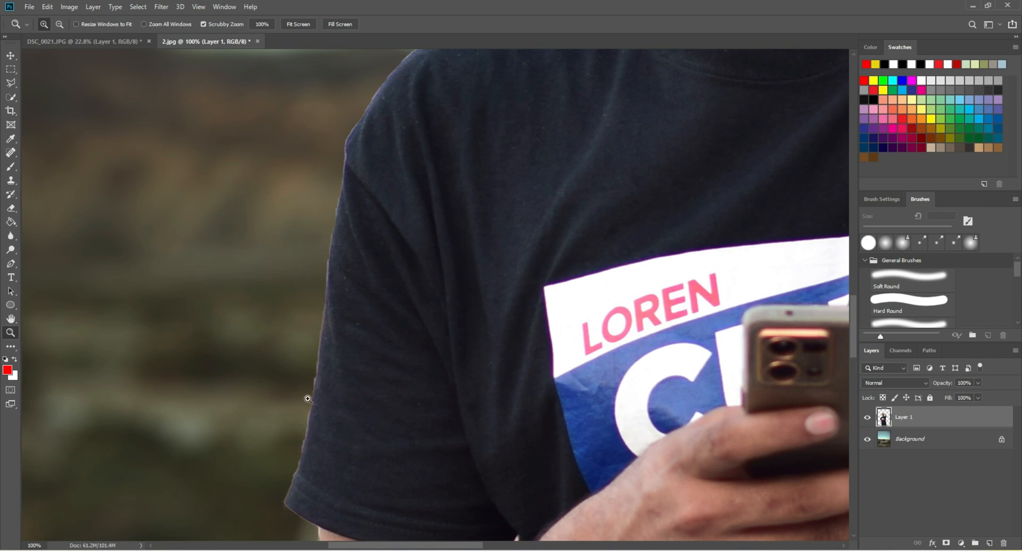
pyautogui.scroll(3, 342, 238)
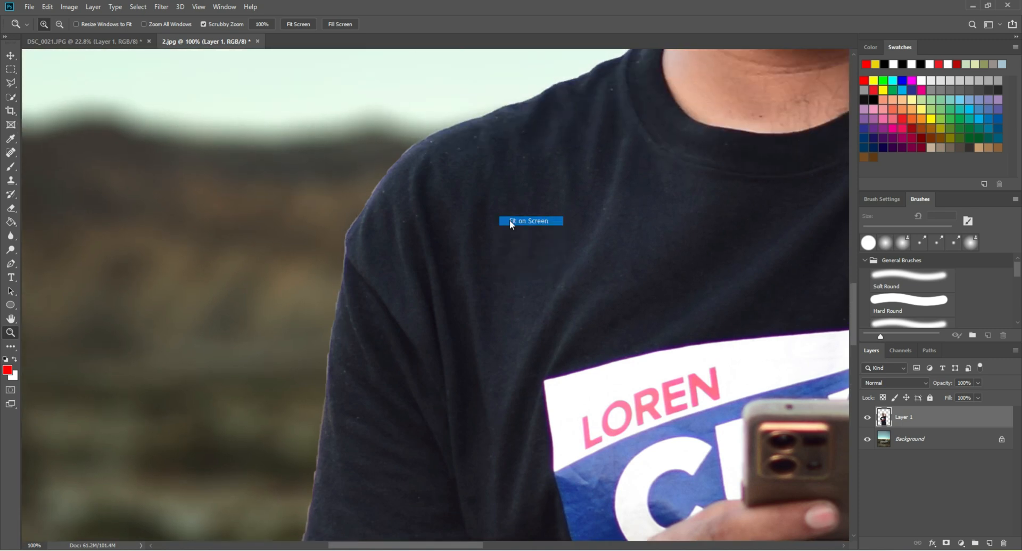
pyautogui.hotkey('ctrl', '0')
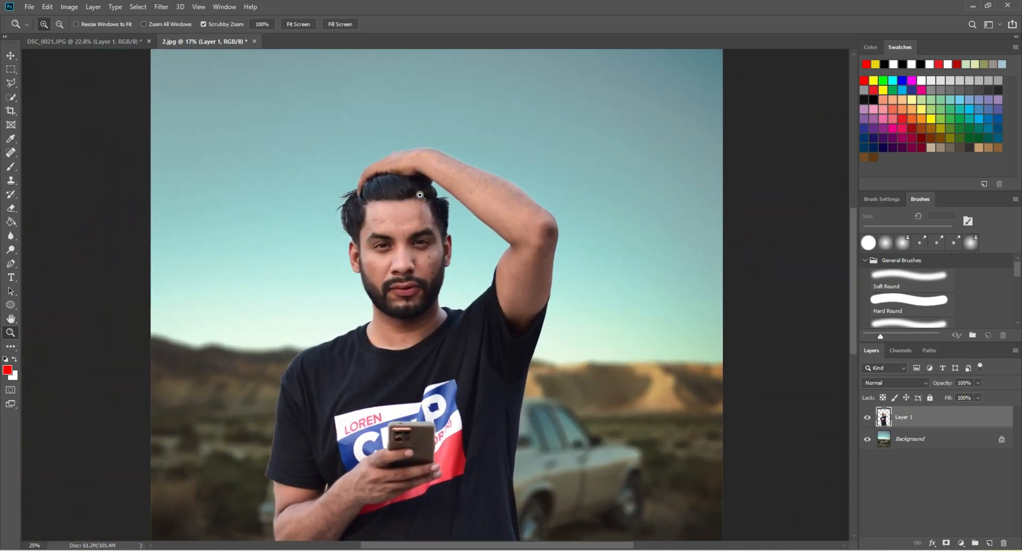
# Defringe the cut-out man's layer with a width of 5 pixels.
pyautogui.click(420, 195)
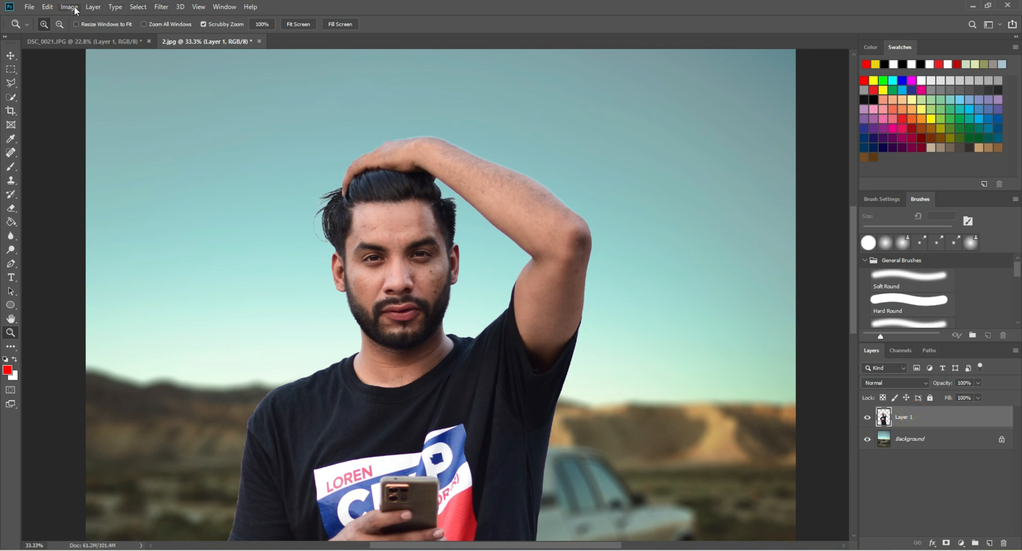
pyautogui.click(99, 9)
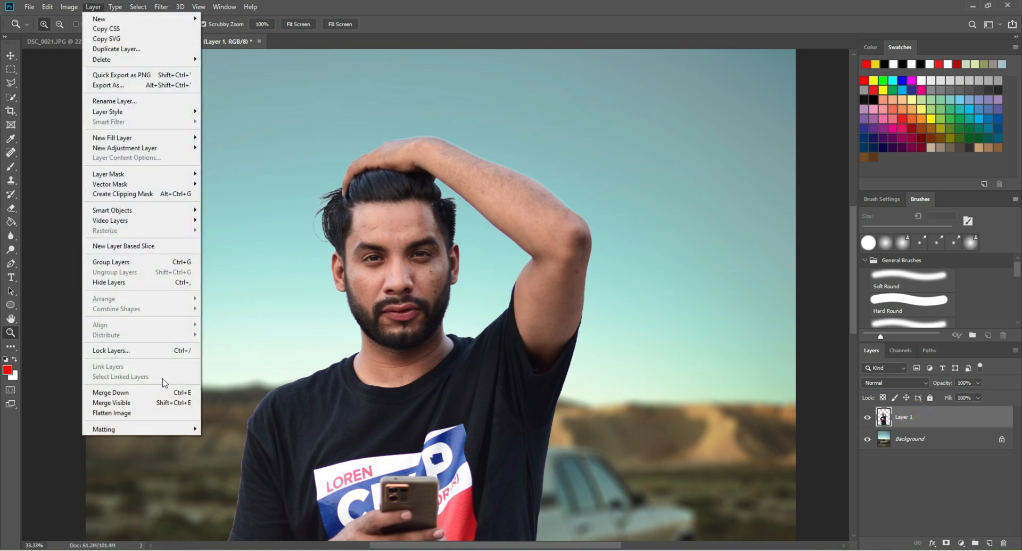
pyautogui.click(164, 424)
pyautogui.click(244, 438)
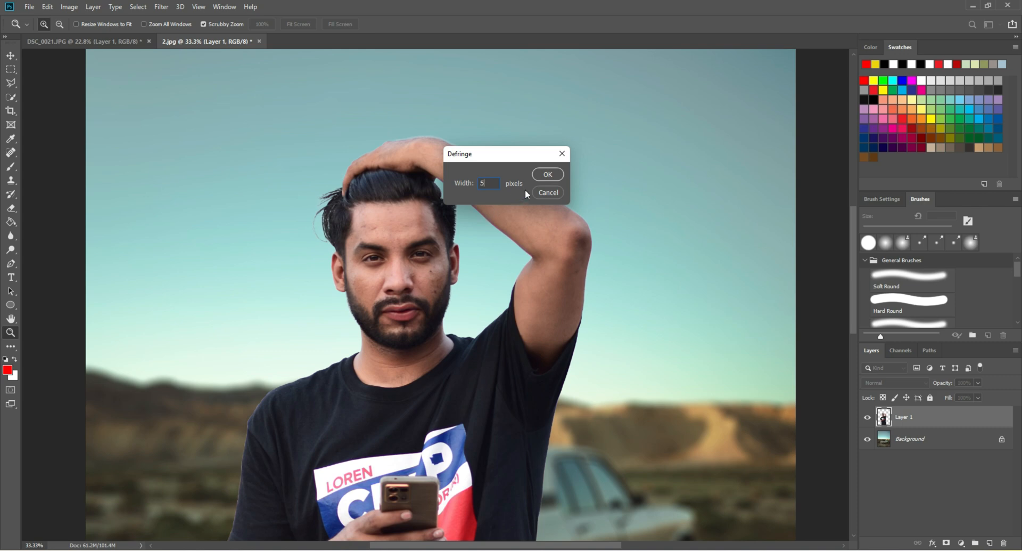
pyautogui.click(547, 175)
# Inspect the defringed edge up close along the sleeve and shoulder, and down the shirt's side beside the car.
pyautogui.scroll(-5, 228, 381)
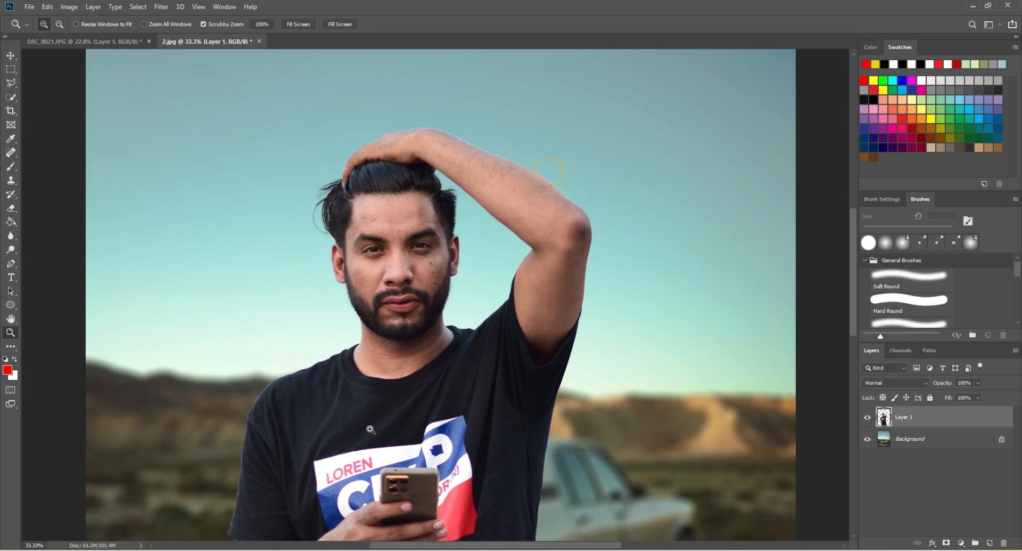
pyautogui.click(228, 381)
pyautogui.click(228, 381)
pyautogui.click(227, 380)
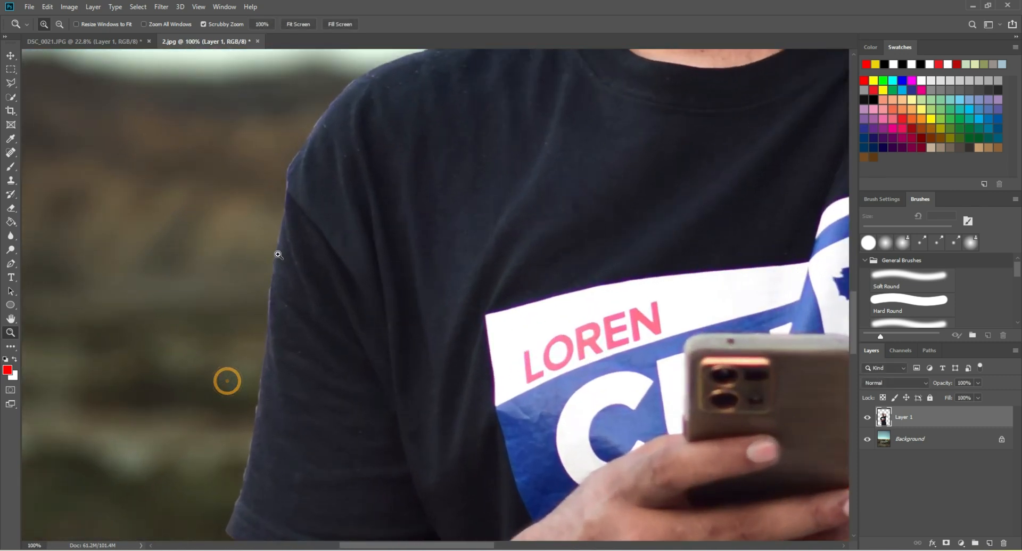
pyautogui.rightClick(603, 305)
pyautogui.click(604, 308)
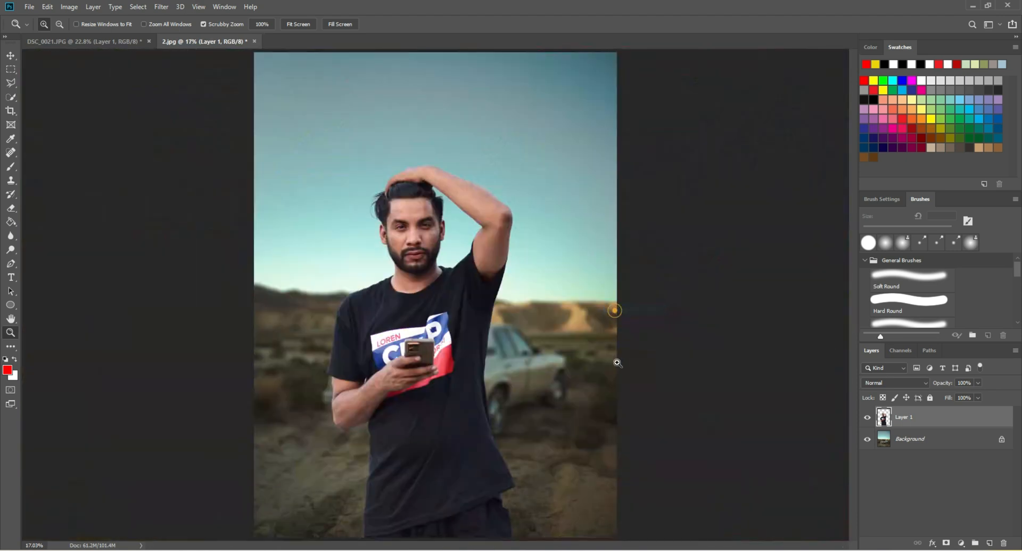
pyautogui.click(509, 443)
pyautogui.click(509, 443)
pyautogui.click(509, 443)
pyautogui.click(540, 435)
pyautogui.rightClick(514, 373)
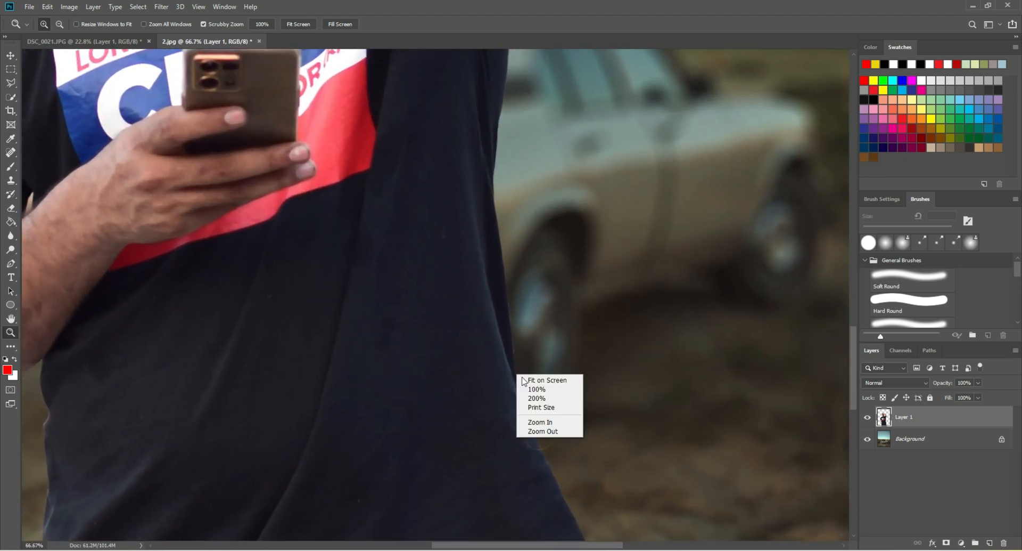
pyautogui.click(524, 379)
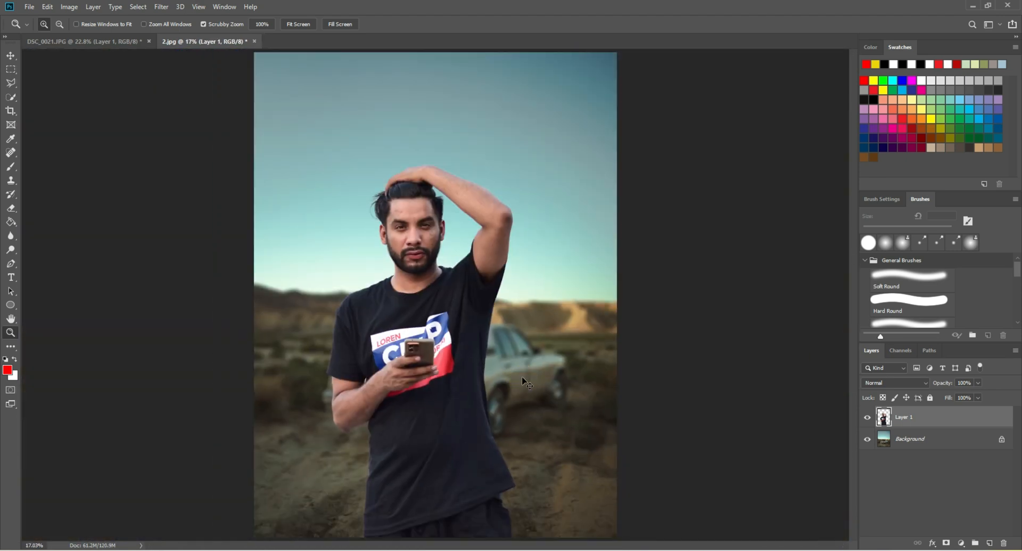
# Duplicate Layer 1 and defringe the copy with a width of 10 pixels.
pyautogui.moveTo(922, 416); pyautogui.dragTo(990, 542)
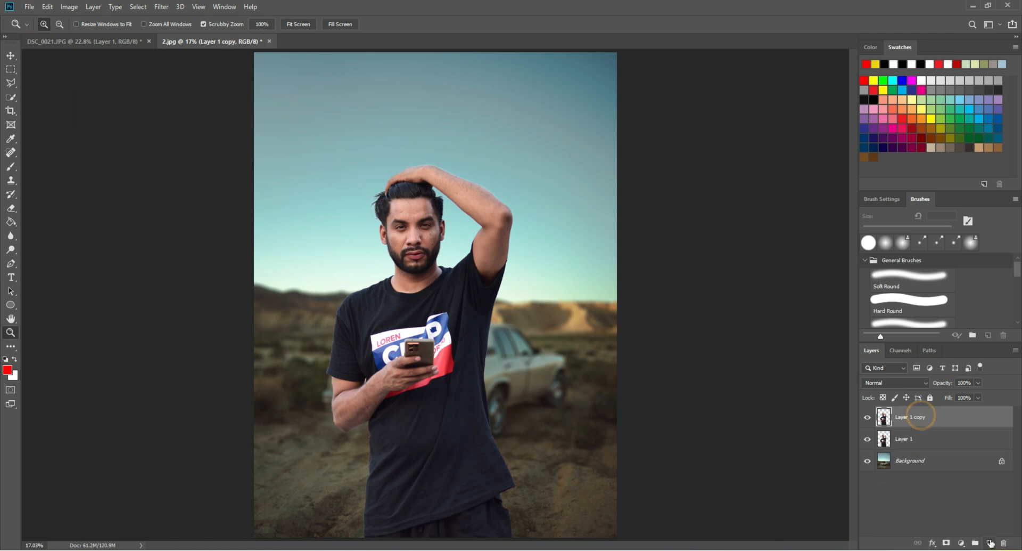
pyautogui.click(94, 7)
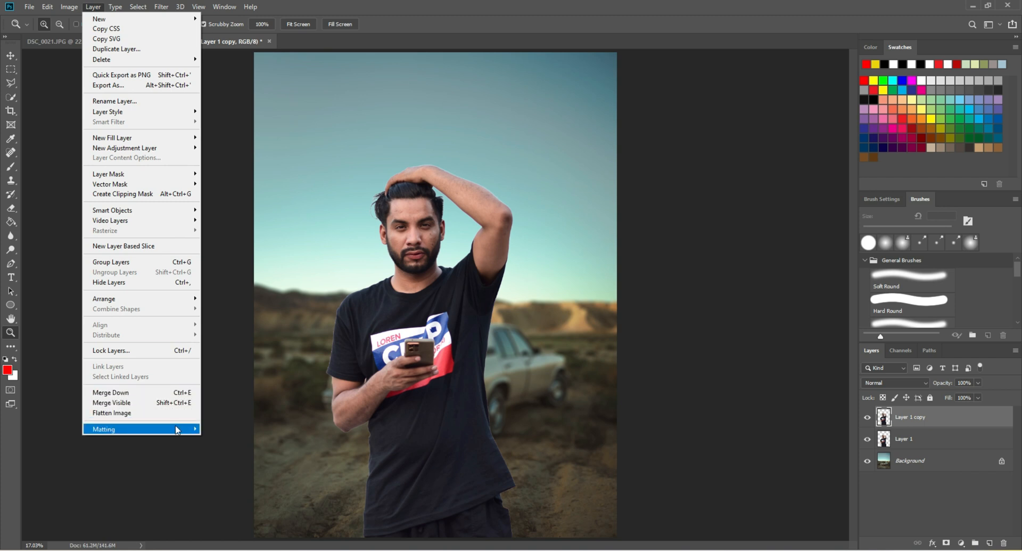
pyautogui.moveTo(179, 428)
pyautogui.click(248, 436)
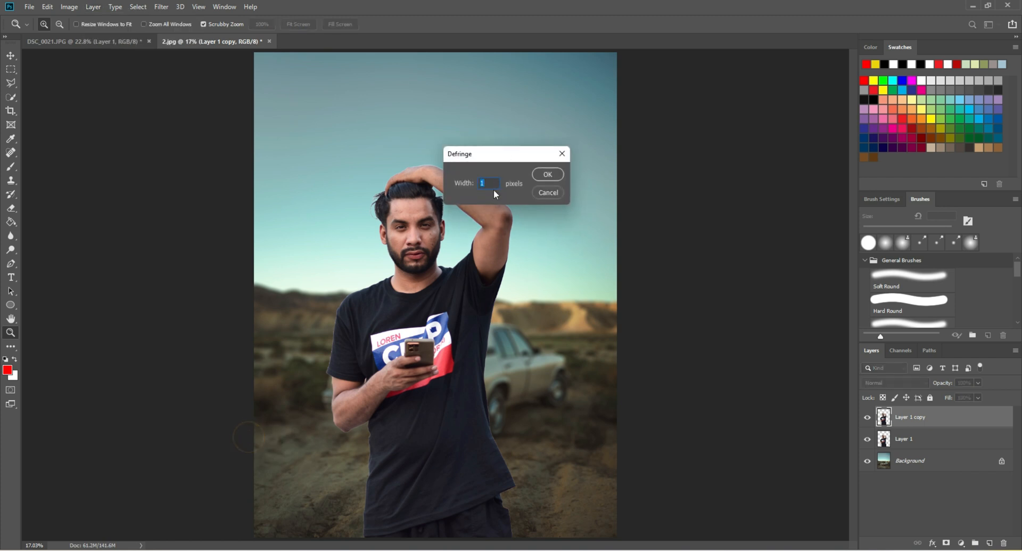
pyautogui.write('10')
pyautogui.click(548, 174)
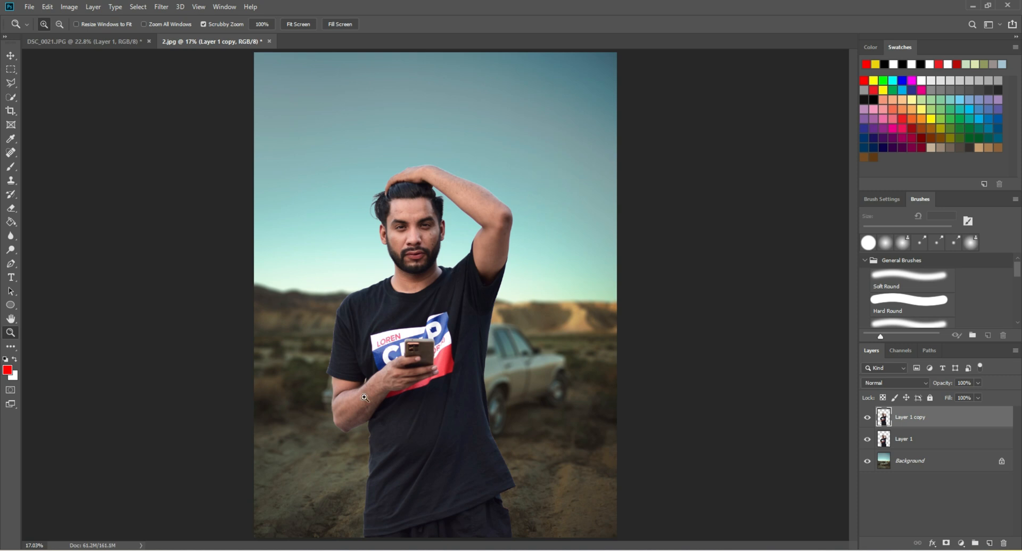
# Compare the shoulder edge at 200% with the layer copy hidden and shown.
pyautogui.click(361, 403)
pyautogui.click(296, 252)
pyautogui.click(296, 252)
pyautogui.click(297, 252)
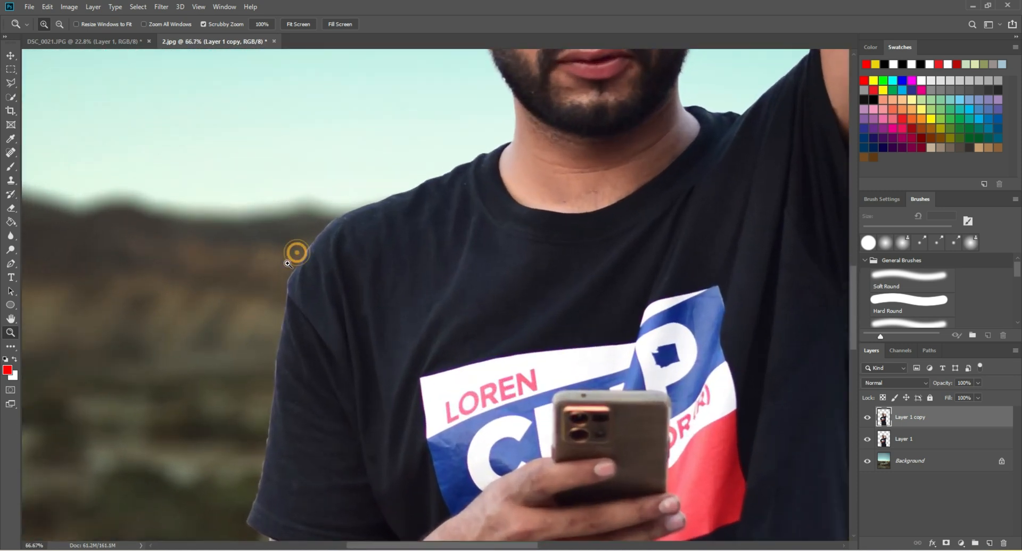
pyautogui.click(288, 263)
pyautogui.click(283, 266)
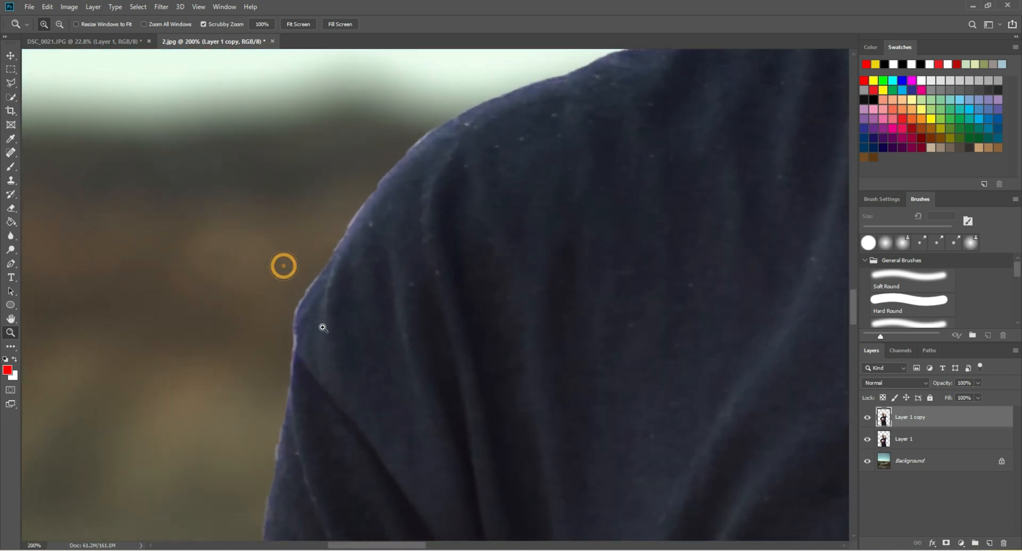
pyautogui.click(866, 417)
pyautogui.click(867, 417)
pyautogui.click(867, 417)
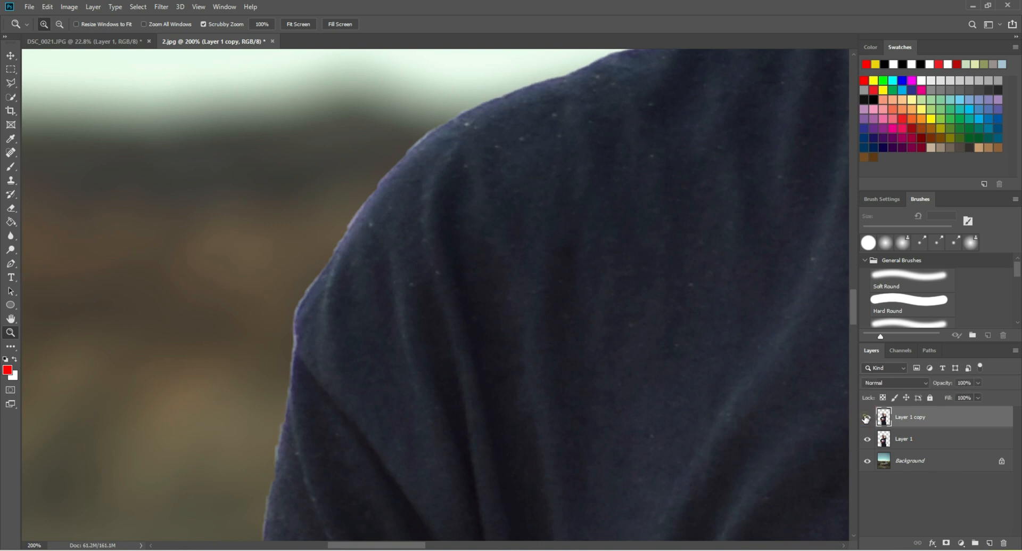
pyautogui.click(867, 418)
pyautogui.rightClick(693, 305)
pyautogui.click(705, 311)
# Compare the two defringe widths along the shirt's side next to the car at 66.7%.
pyautogui.click(489, 418)
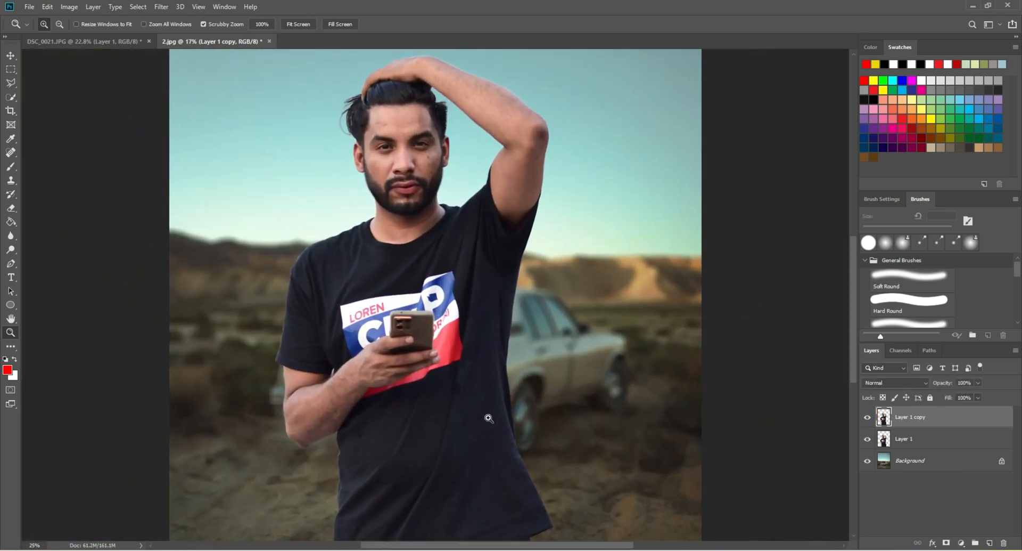
pyautogui.click(489, 418)
pyautogui.click(495, 417)
pyautogui.click(526, 424)
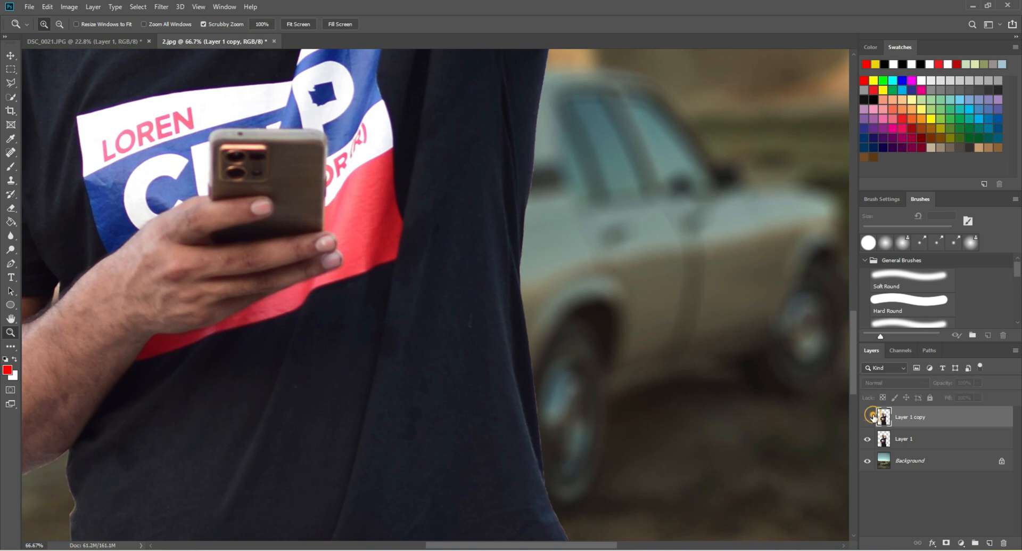
pyautogui.rightClick(483, 261)
pyautogui.click(494, 265)
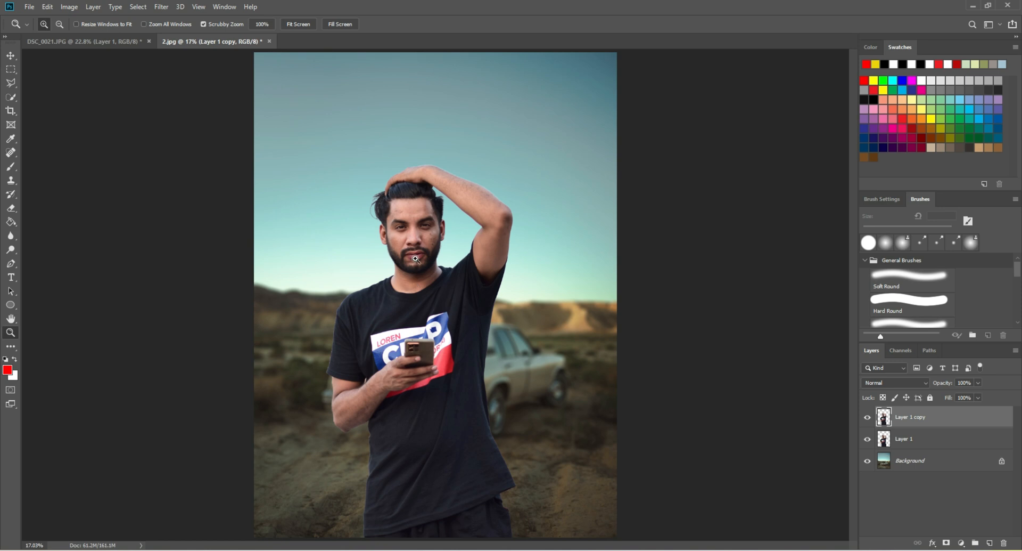
# Flatten all layers into a single background layer.
pyautogui.rightClick(916, 417)
pyautogui.click(815, 416)
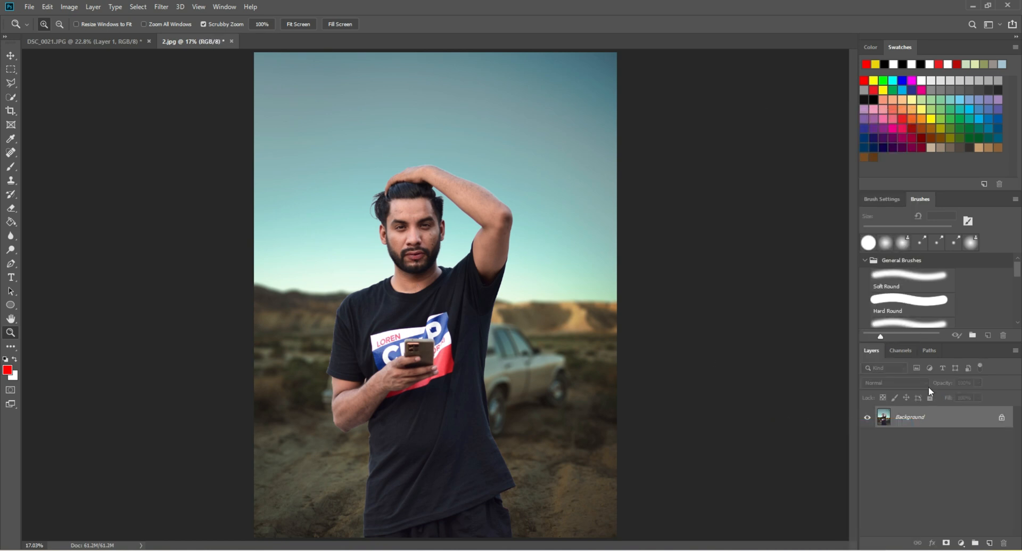
# Smooth the blemishes across the middle of the forehead with the Mixer Brush, starting at 80 px.
pyautogui.click(377, 236)
pyautogui.click(383, 232)
pyautogui.click(393, 221)
pyautogui.click(392, 221)
pyautogui.scroll(2, 387, 229)
pyautogui.click(383, 239)
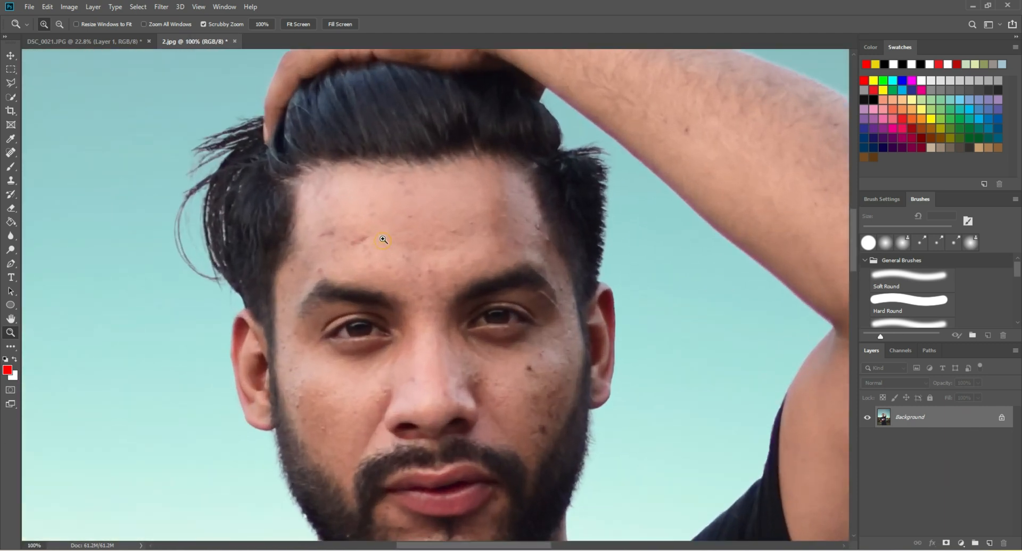
pyautogui.rightClick(10, 167)
pyautogui.click(59, 199)
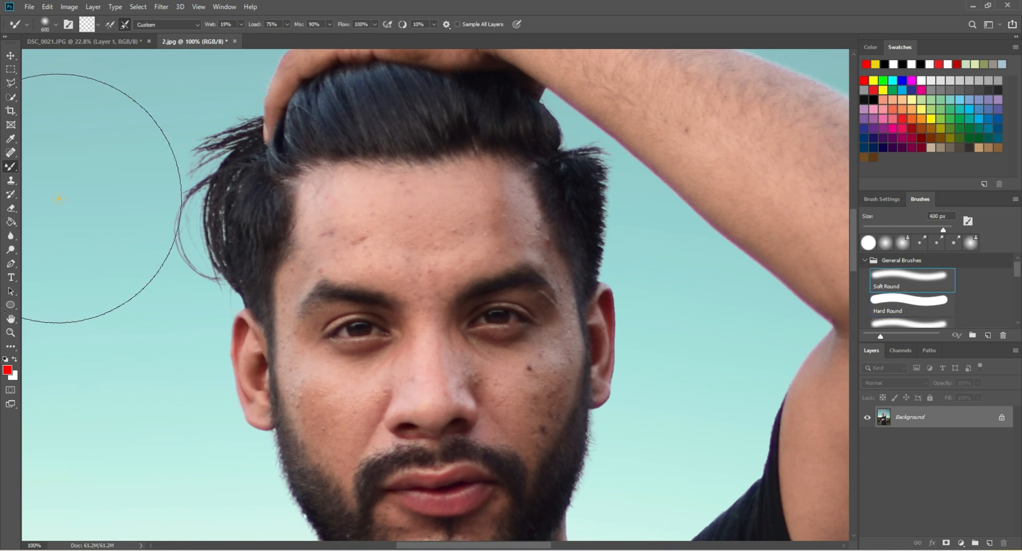
pyautogui.press('[')
pyautogui.press('[')
pyautogui.press('[')
pyautogui.press('[')
pyautogui.press('[')
pyautogui.press('[')
pyautogui.press('[')
pyautogui.press('[')
pyautogui.press('[')
pyautogui.press('[')
pyautogui.press('[')
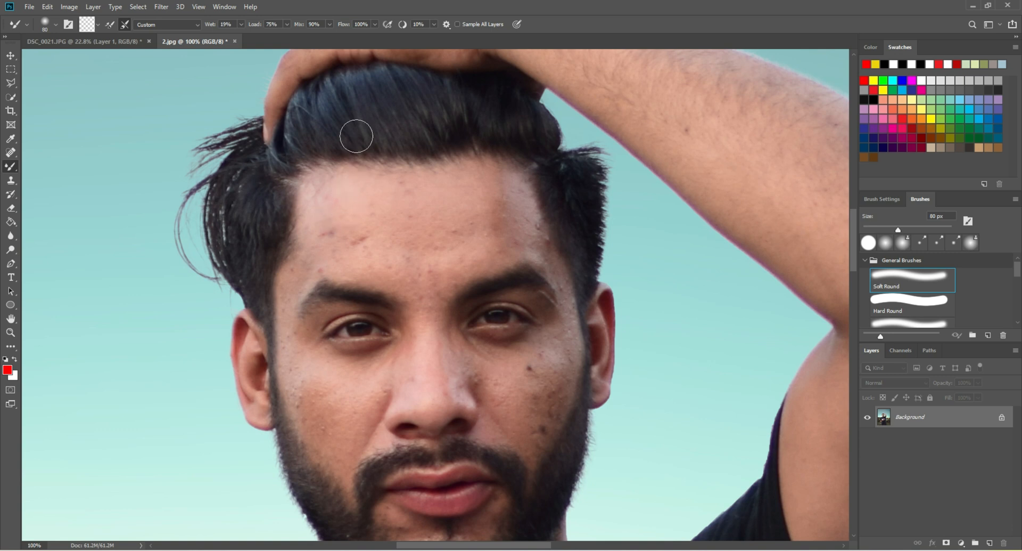
pyautogui.press(']')
pyautogui.moveTo(330, 199)
pyautogui.mouseDown()
pyautogui.moveTo(347, 199)
pyautogui.moveTo(331, 219)
pyautogui.moveTo(349, 198)
pyautogui.mouseUp()
pyautogui.press(']')
pyautogui.press(']')
pyautogui.moveTo(446, 190)
pyautogui.mouseDown()
pyautogui.moveTo(356, 210)
pyautogui.moveTo(392, 229)
pyautogui.moveTo(379, 241)
pyautogui.moveTo(385, 254)
pyautogui.moveTo(468, 240)
pyautogui.moveTo(375, 252)
pyautogui.moveTo(485, 204)
pyautogui.mouseUp()
pyautogui.press(']')
pyautogui.moveTo(411, 227)
pyautogui.mouseDown()
pyautogui.moveTo(491, 190)
pyautogui.moveTo(469, 214)
pyautogui.moveTo(475, 237)
pyautogui.moveTo(394, 259)
pyautogui.moveTo(464, 243)
pyautogui.moveTo(494, 222)
pyautogui.moveTo(483, 250)
pyautogui.mouseUp()
# Smooth the outer forehead along the hairline, above the eyebrows and at the temple, with the Mixer Brush between 60 and 90 px.
pyautogui.press('[')
pyautogui.press('[')
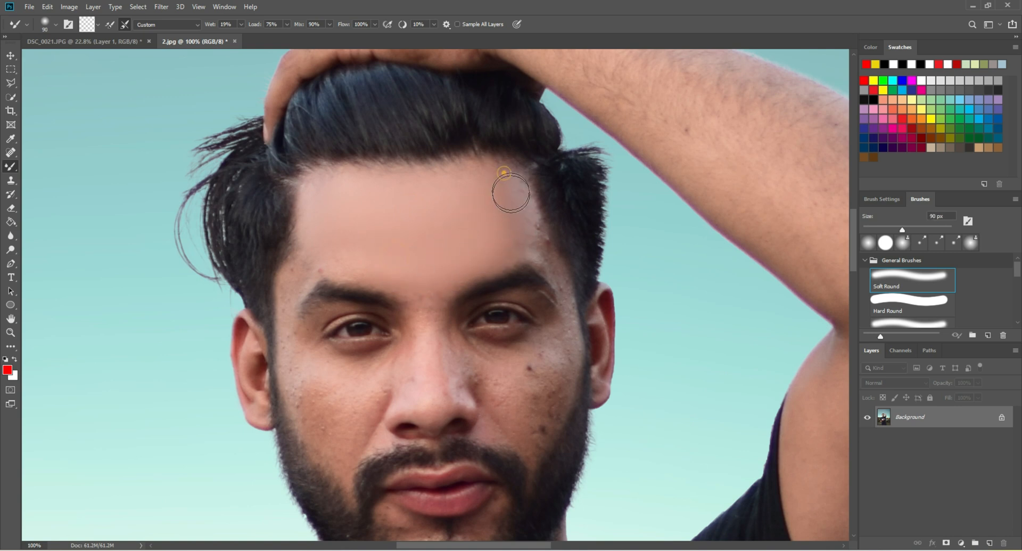
pyautogui.press('[')
pyautogui.moveTo(473, 199); pyautogui.dragTo(507, 205)
pyautogui.press('[')
pyautogui.press('[')
pyautogui.moveTo(481, 246)
pyautogui.mouseDown()
pyautogui.moveTo(532, 236)
pyautogui.moveTo(523, 207)
pyautogui.moveTo(537, 239)
pyautogui.moveTo(515, 219)
pyautogui.mouseUp()
pyautogui.press('[')
pyautogui.press(']')
pyautogui.moveTo(382, 277)
pyautogui.mouseDown()
pyautogui.moveTo(323, 259)
pyautogui.moveTo(329, 249)
pyautogui.moveTo(297, 277)
pyautogui.moveTo(322, 246)
pyautogui.mouseUp()
pyautogui.press(']')
pyautogui.press(']')
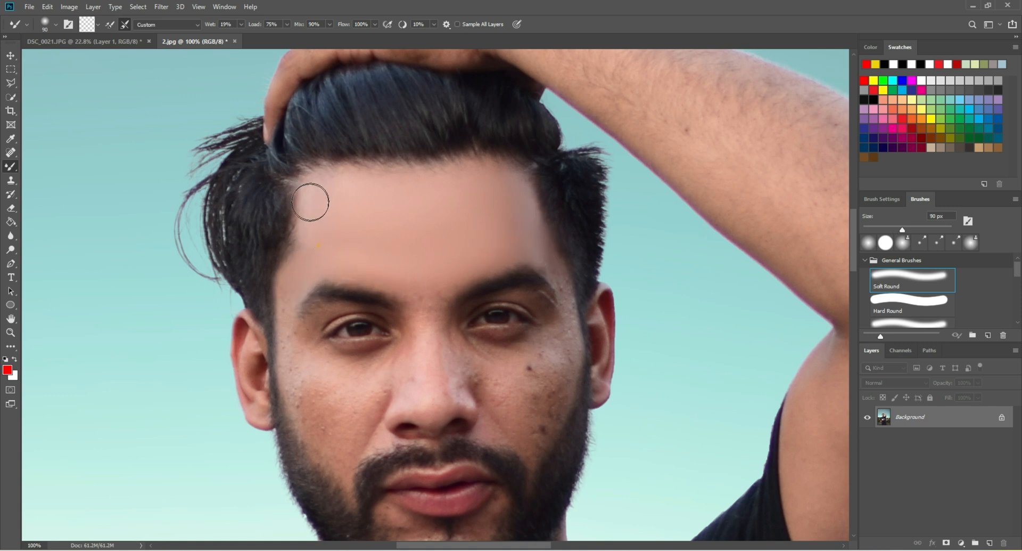
pyautogui.moveTo(313, 201)
pyautogui.mouseDown()
pyautogui.moveTo(329, 192)
pyautogui.moveTo(320, 225)
pyautogui.mouseUp()
pyautogui.scroll(-1, 319, 225)
pyautogui.press('[')
pyautogui.press('[')
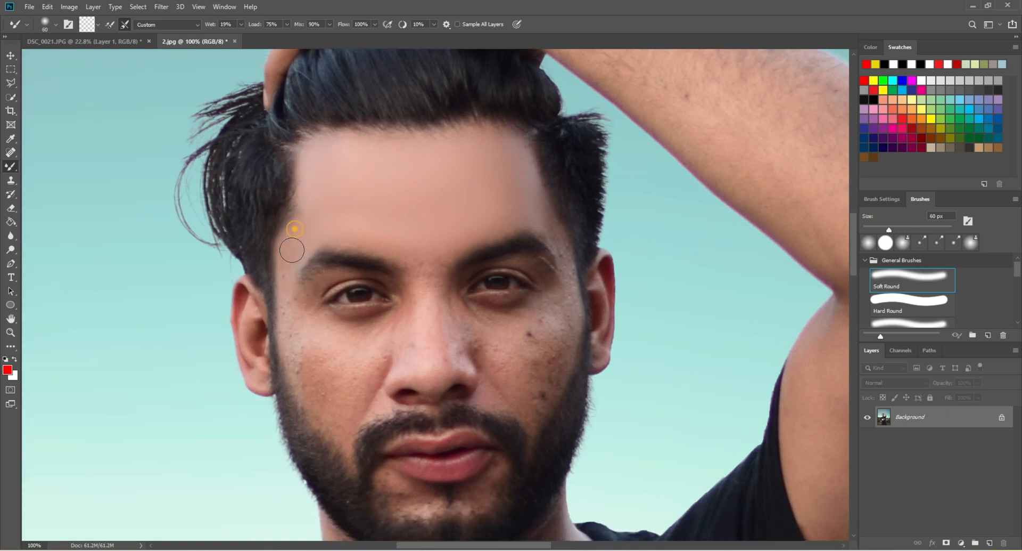
# Smooth the man's right cheek from under the eye down to the beard with the Mixer Brush at about 90 px.
pyautogui.press(']')
pyautogui.press(']')
pyautogui.press(']')
pyautogui.scroll(-1, 316, 323)
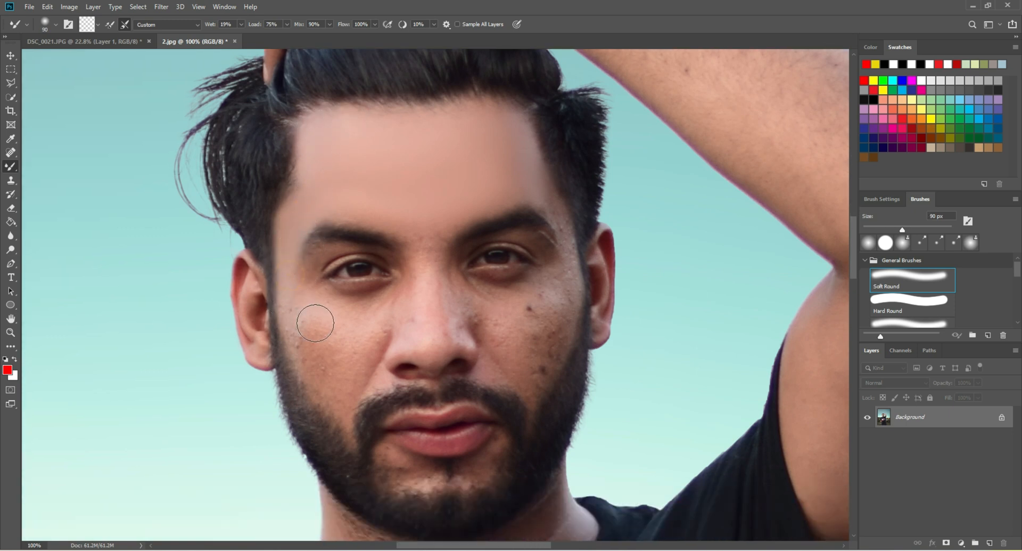
pyautogui.moveTo(315, 323)
pyautogui.mouseDown()
pyautogui.moveTo(294, 284)
pyautogui.moveTo(314, 333)
pyautogui.moveTo(307, 323)
pyautogui.moveTo(305, 351)
pyautogui.moveTo(321, 366)
pyautogui.moveTo(305, 345)
pyautogui.moveTo(333, 344)
pyautogui.moveTo(301, 311)
pyautogui.moveTo(371, 319)
pyautogui.moveTo(323, 321)
pyautogui.moveTo(374, 313)
pyautogui.moveTo(341, 345)
pyautogui.moveTo(359, 355)
pyautogui.moveTo(342, 392)
pyautogui.moveTo(312, 353)
pyautogui.moveTo(351, 386)
pyautogui.moveTo(313, 347)
pyautogui.moveTo(344, 376)
pyautogui.mouseUp()
pyautogui.press(']')
pyautogui.press('[')
pyautogui.moveTo(373, 309)
pyautogui.mouseDown()
pyautogui.moveTo(390, 316)
pyautogui.moveTo(343, 338)
pyautogui.mouseUp()
pyautogui.press('[')
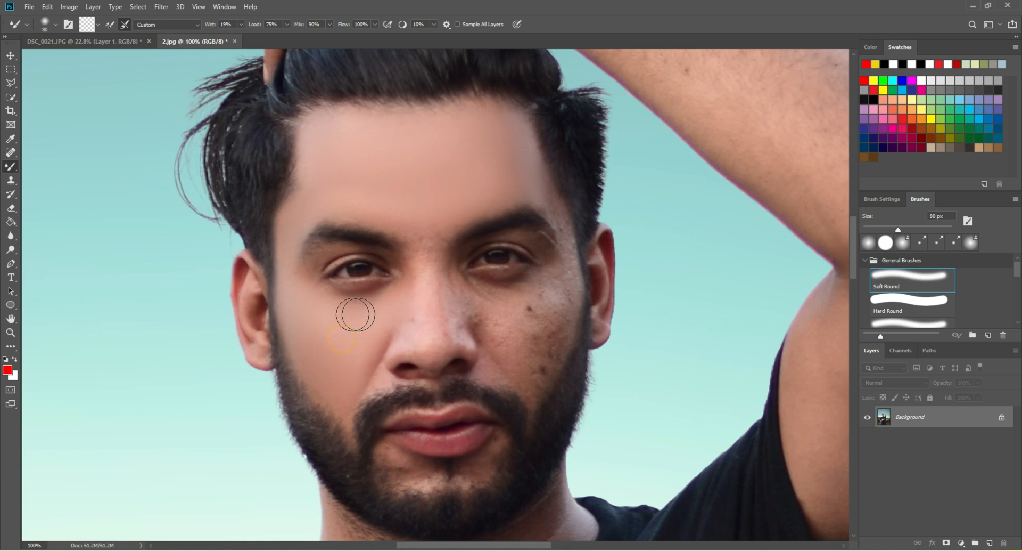
# Smooth the bridge of the nose from between the eyes to the tip, with the Mixer Brush at 80–90 px.
pyautogui.press(']')
pyautogui.moveTo(414, 269); pyautogui.dragTo(420, 330)
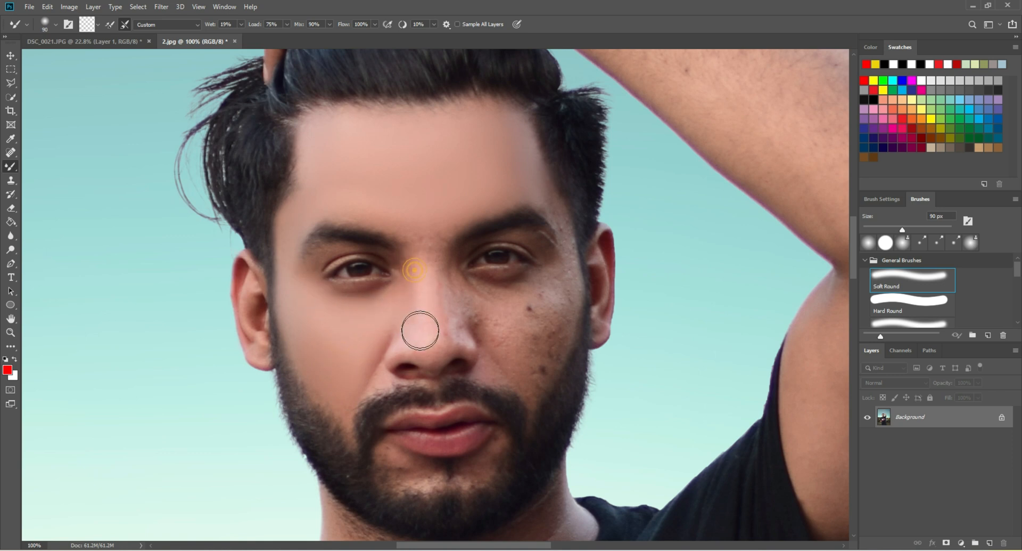
pyautogui.press('[')
pyautogui.moveTo(424, 244)
pyautogui.mouseDown()
pyautogui.moveTo(431, 333)
pyautogui.moveTo(418, 345)
pyautogui.mouseUp()
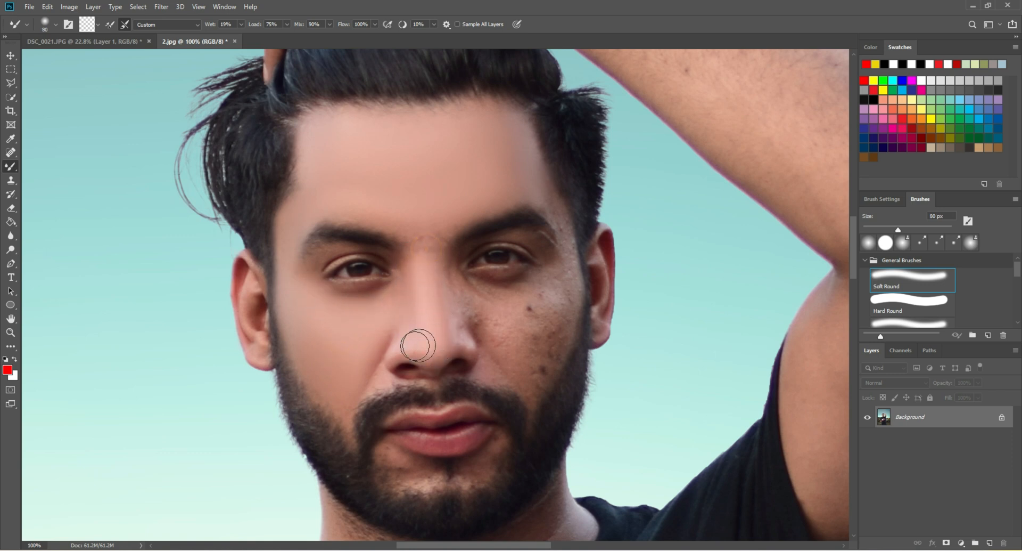
# Smooth the lower right cheek beside the moustache and the skin between the eyebrows with the Mixer Brush at 70 px.
pyautogui.press('[')
pyautogui.press('[')
pyautogui.moveTo(356, 390); pyautogui.dragTo(347, 402)
pyautogui.click(424, 219)
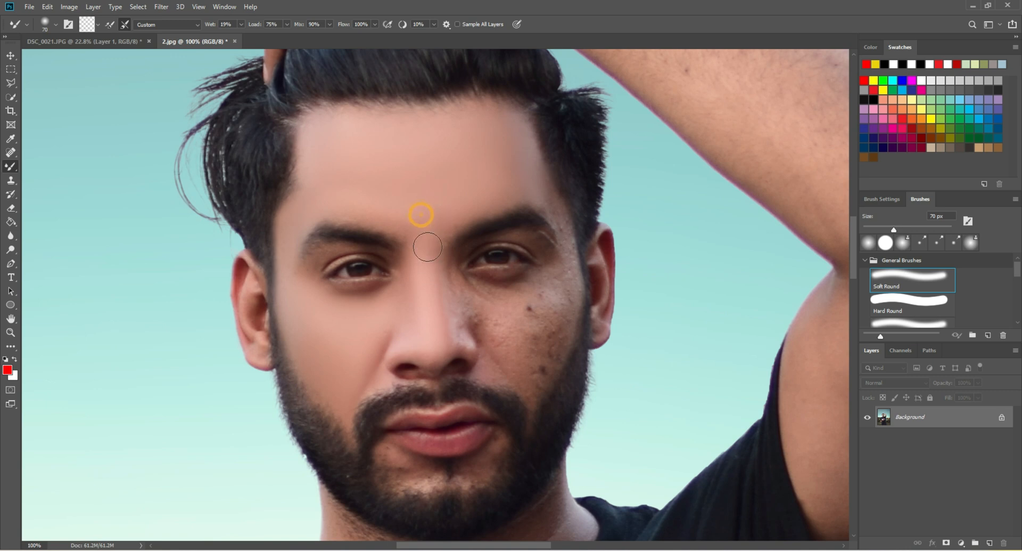
# Smooth the side of the nose towards the spotted cheek with the Mixer Brush at about 60 px.
pyautogui.press(']')
pyautogui.press(']')
pyautogui.press(']')
pyautogui.press('[')
pyautogui.press('[')
pyautogui.press('[')
pyautogui.press('[')
pyautogui.moveTo(445, 253); pyautogui.dragTo(455, 337)
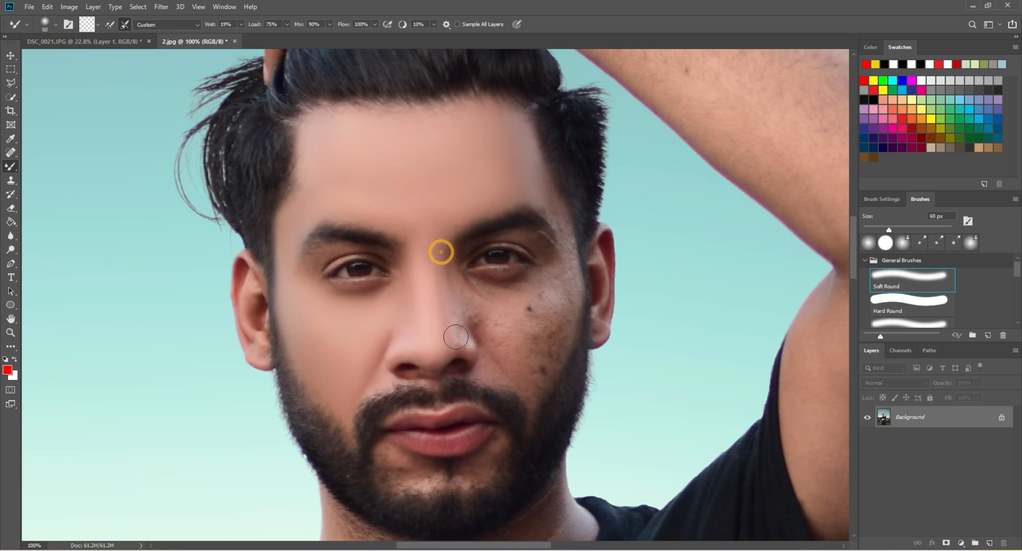
pyautogui.moveTo(454, 300)
pyautogui.mouseDown()
pyautogui.moveTo(455, 342)
pyautogui.moveTo(445, 338)
pyautogui.mouseUp()
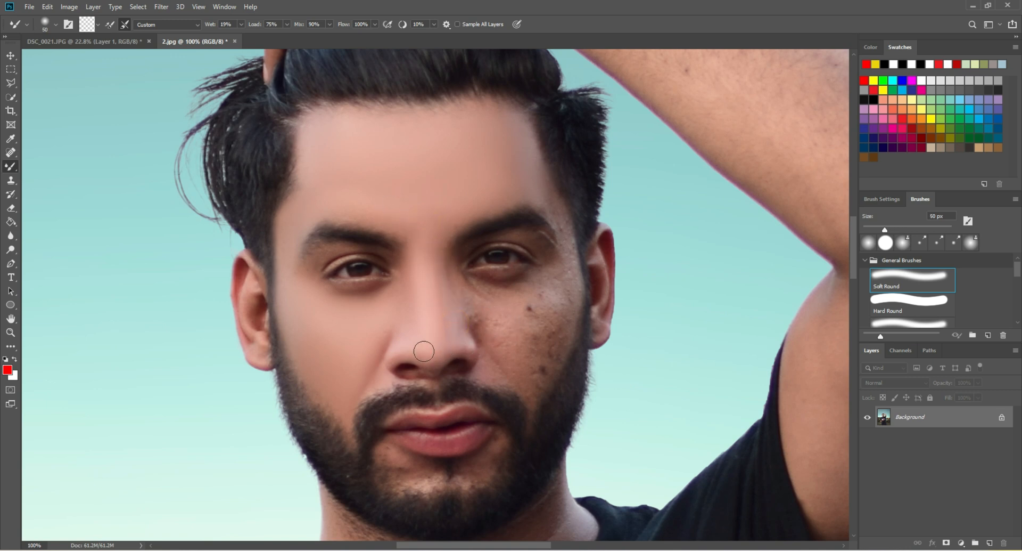
# Blend away the dark spots on the man's left cheek with the Mixer Brush at about 80 px.
pyautogui.press(']')
pyautogui.press(']')
pyautogui.press(']')
pyautogui.press(']')
pyautogui.moveTo(489, 304)
pyautogui.mouseDown()
pyautogui.moveTo(537, 309)
pyautogui.moveTo(497, 311)
pyautogui.moveTo(547, 305)
pyautogui.moveTo(563, 280)
pyautogui.moveTo(523, 372)
pyautogui.mouseUp()
pyautogui.press('[')
pyautogui.moveTo(559, 288)
pyautogui.mouseDown()
pyautogui.moveTo(539, 365)
pyautogui.moveTo(515, 367)
pyautogui.moveTo(549, 329)
pyautogui.moveTo(535, 370)
pyautogui.mouseUp()
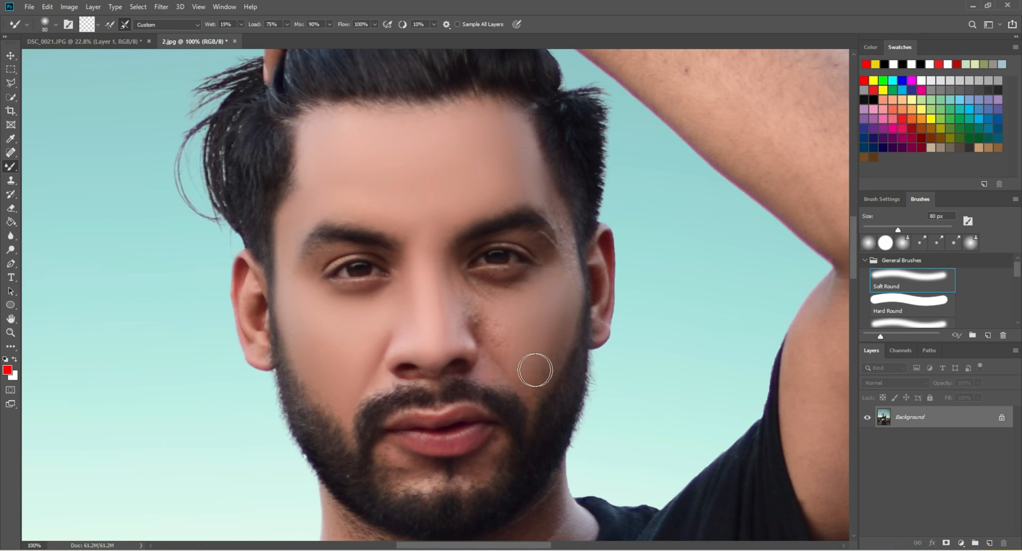
pyautogui.moveTo(527, 302)
pyautogui.mouseDown()
pyautogui.moveTo(548, 329)
pyautogui.moveTo(523, 355)
pyautogui.moveTo(537, 367)
pyautogui.mouseUp()
# Smooth the skin at the left eye's outer corner and above the left eyebrow with the Mixer Brush at 50 px.
pyautogui.press(']')
pyautogui.press(']')
pyautogui.press('[')
pyautogui.press('[')
pyautogui.press('[')
pyautogui.press('[')
pyautogui.scroll(1, 551, 301)
pyautogui.moveTo(554, 299)
pyautogui.mouseDown()
pyautogui.moveTo(565, 315)
pyautogui.moveTo(572, 280)
pyautogui.mouseUp()
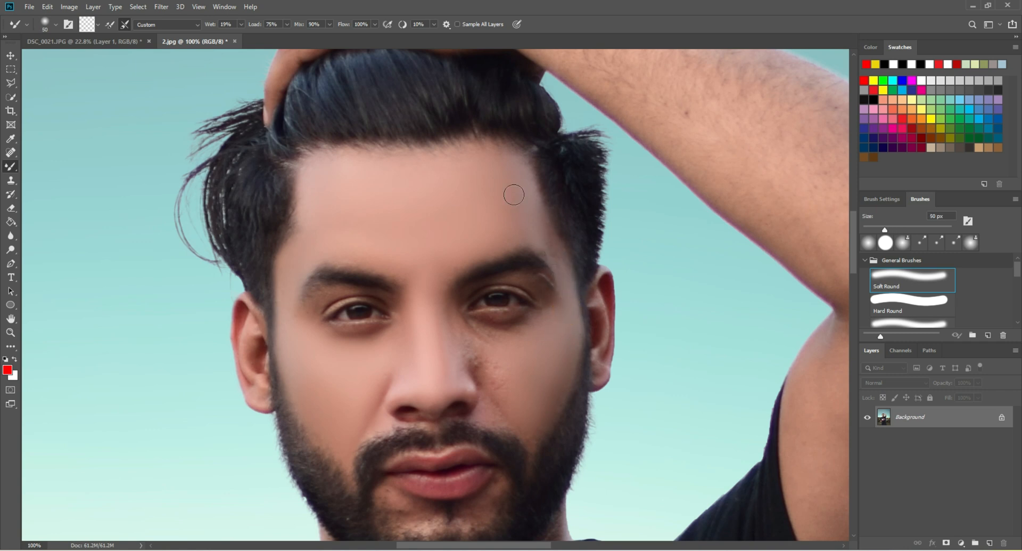
pyautogui.moveTo(512, 192)
pyautogui.mouseDown()
pyautogui.moveTo(537, 218)
pyautogui.moveTo(537, 238)
pyautogui.moveTo(488, 211)
pyautogui.moveTo(474, 231)
pyautogui.mouseUp()
# Blend away the dark spots on the cheek beside the nose with the Mixer Brush at 90 px, refining at 50 px.
pyautogui.press(']')
pyautogui.press(']')
pyautogui.press(']')
pyautogui.scroll(-1, 479, 240)
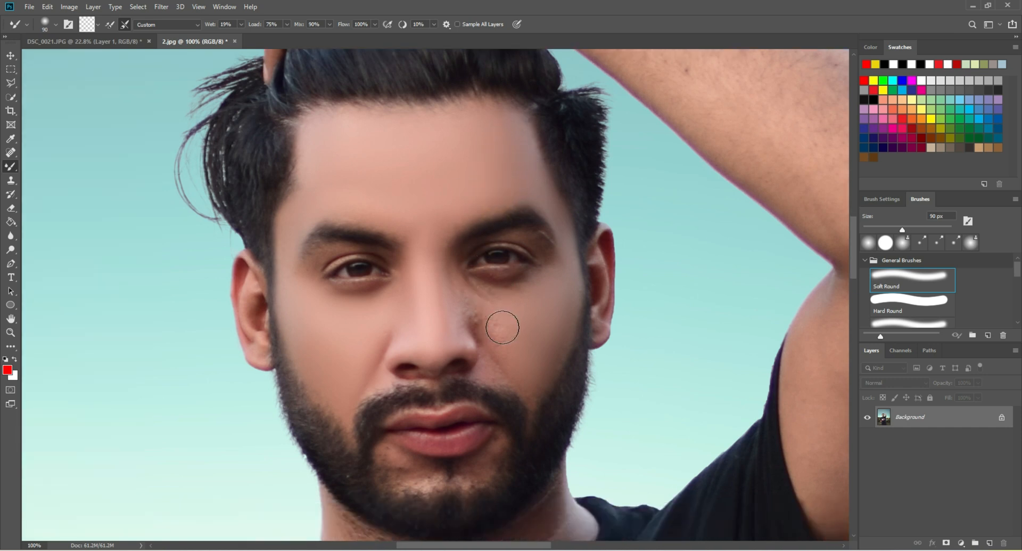
pyautogui.moveTo(524, 334)
pyautogui.mouseDown()
pyautogui.moveTo(469, 307)
pyautogui.moveTo(496, 322)
pyautogui.moveTo(498, 296)
pyautogui.moveTo(539, 288)
pyautogui.moveTo(483, 299)
pyautogui.moveTo(528, 293)
pyautogui.moveTo(459, 289)
pyautogui.moveTo(460, 303)
pyautogui.moveTo(450, 298)
pyautogui.moveTo(457, 335)
pyautogui.moveTo(480, 317)
pyautogui.moveTo(499, 346)
pyautogui.mouseUp()
pyautogui.press(']')
pyautogui.moveTo(465, 297)
pyautogui.mouseDown()
pyautogui.moveTo(512, 360)
pyautogui.moveTo(493, 353)
pyautogui.moveTo(502, 377)
pyautogui.mouseUp()
pyautogui.press('[')
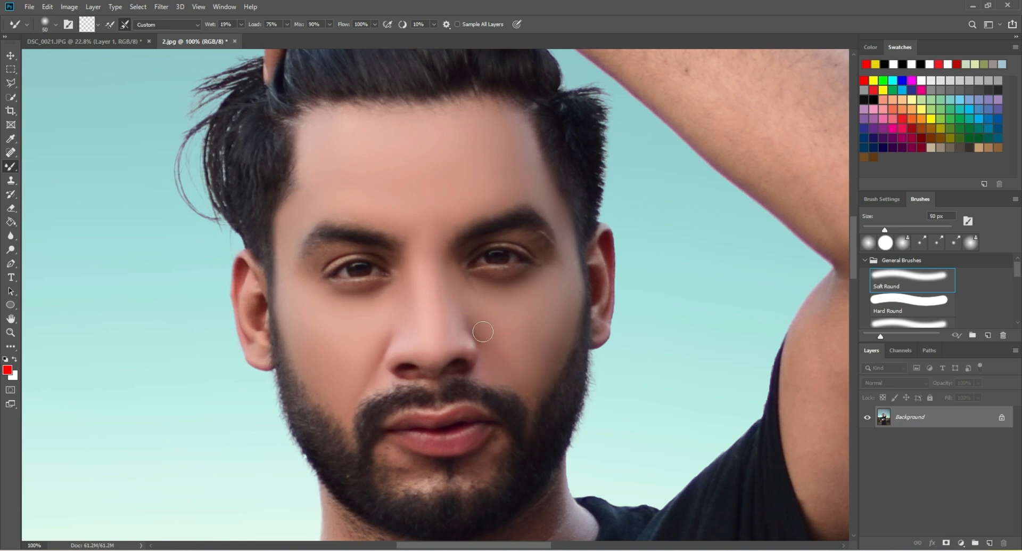
pyautogui.moveTo(485, 310); pyautogui.dragTo(533, 361)
pyautogui.moveTo(532, 356); pyautogui.dragTo(546, 324)
# Smooth the skin patches on the chin below the lower lip with the Mixer Brush at about 50 to 60 px.
pyautogui.scroll(-3, 546, 325)
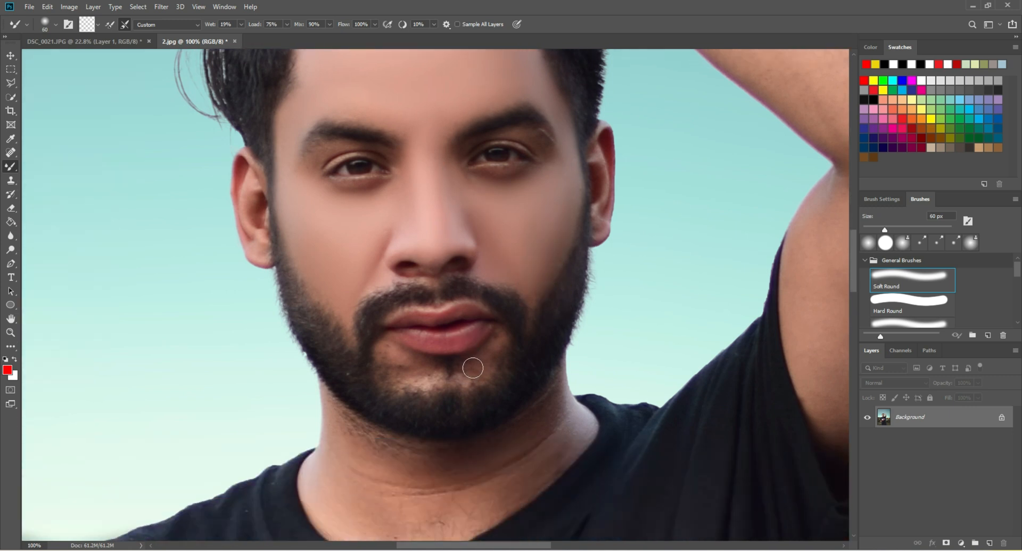
pyautogui.moveTo(404, 364); pyautogui.dragTo(384, 344)
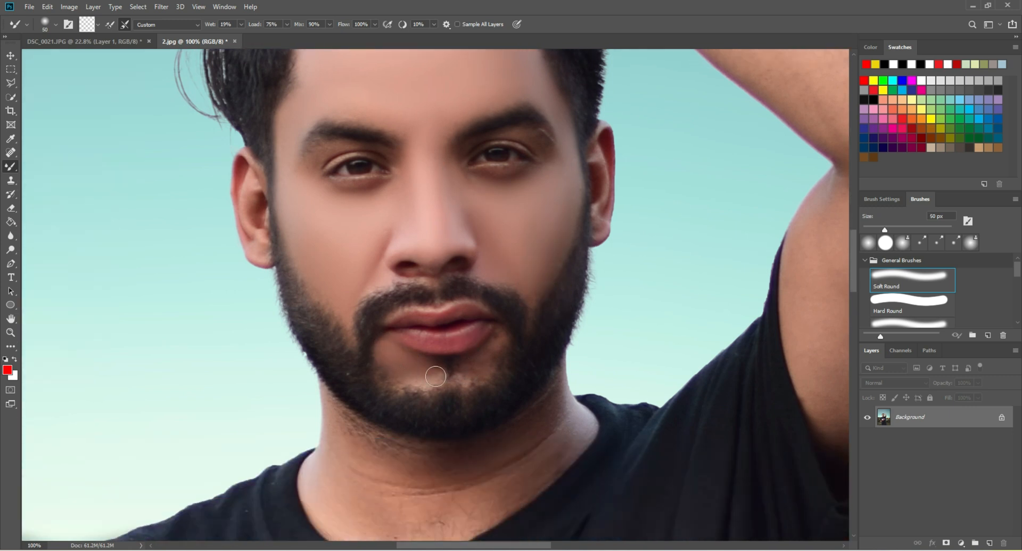
pyautogui.moveTo(490, 359); pyautogui.dragTo(490, 337)
# Smooth the man's neck down to the shirt collar with the Mixer Brush, enlarging the brush up to 150 px.
pyautogui.scroll(-3, 479, 341)
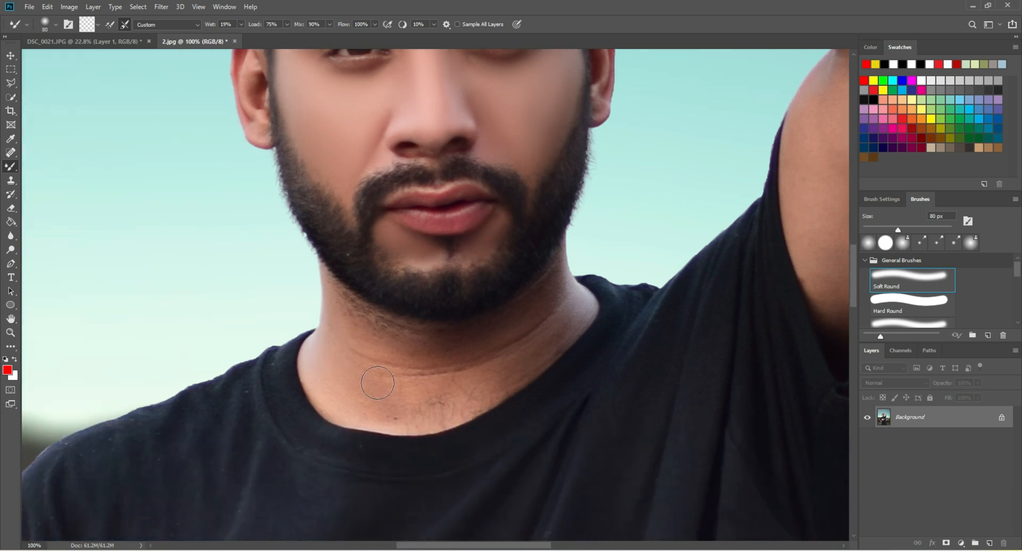
pyautogui.press(']')
pyautogui.press(']')
pyautogui.press(']')
pyautogui.press(']')
pyautogui.moveTo(336, 324)
pyautogui.mouseDown()
pyautogui.moveTo(355, 368)
pyautogui.moveTo(445, 358)
pyautogui.mouseUp()
pyautogui.press(']')
pyautogui.press(']')
pyautogui.moveTo(337, 346)
pyautogui.mouseDown()
pyautogui.moveTo(433, 370)
pyautogui.moveTo(384, 401)
pyautogui.moveTo(430, 395)
pyautogui.moveTo(505, 353)
pyautogui.moveTo(442, 366)
pyautogui.moveTo(514, 336)
pyautogui.moveTo(408, 367)
pyautogui.moveTo(521, 328)
pyautogui.moveTo(513, 349)
pyautogui.moveTo(570, 298)
pyautogui.moveTo(450, 360)
pyautogui.moveTo(526, 341)
pyautogui.moveTo(465, 366)
pyautogui.moveTo(507, 357)
pyautogui.moveTo(356, 405)
pyautogui.moveTo(441, 372)
pyautogui.mouseUp()
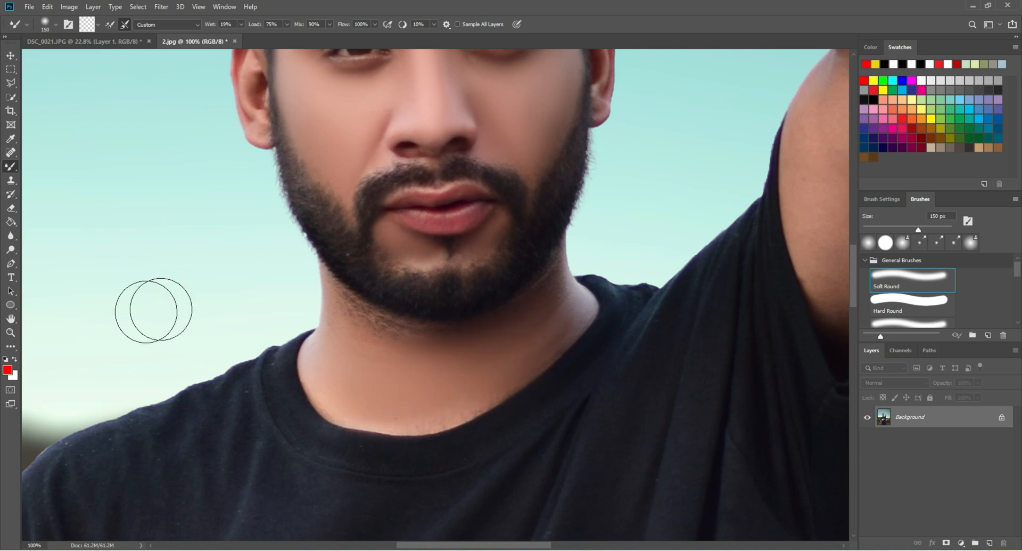
# Touch up the cheek below the man's left eye with the Mixer Brush, reducing the brush to 70 px.
pyautogui.click(10, 332)
pyautogui.rightClick(445, 227)
pyautogui.click(469, 233)
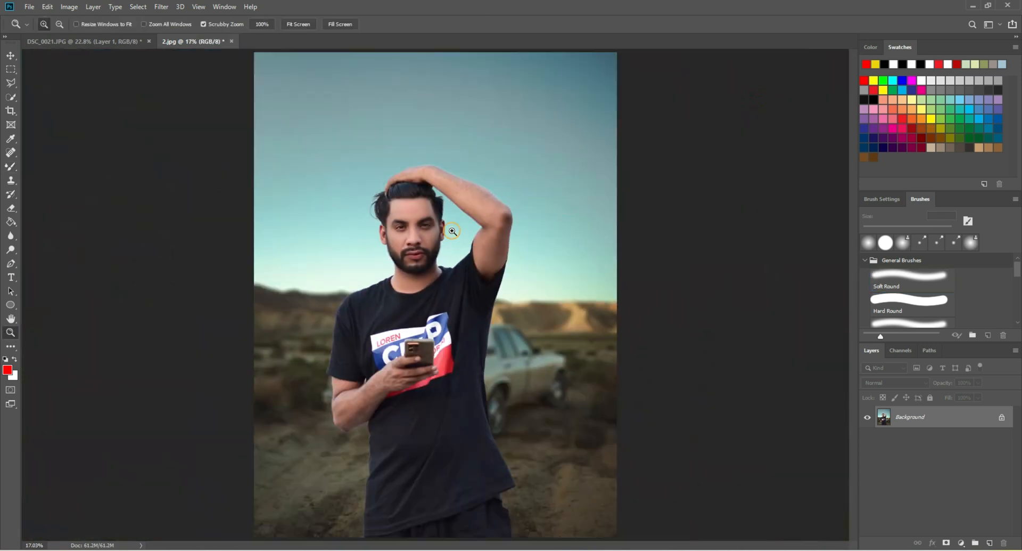
pyautogui.moveTo(410, 214); pyautogui.dragTo(410, 214)
pyautogui.press('b')
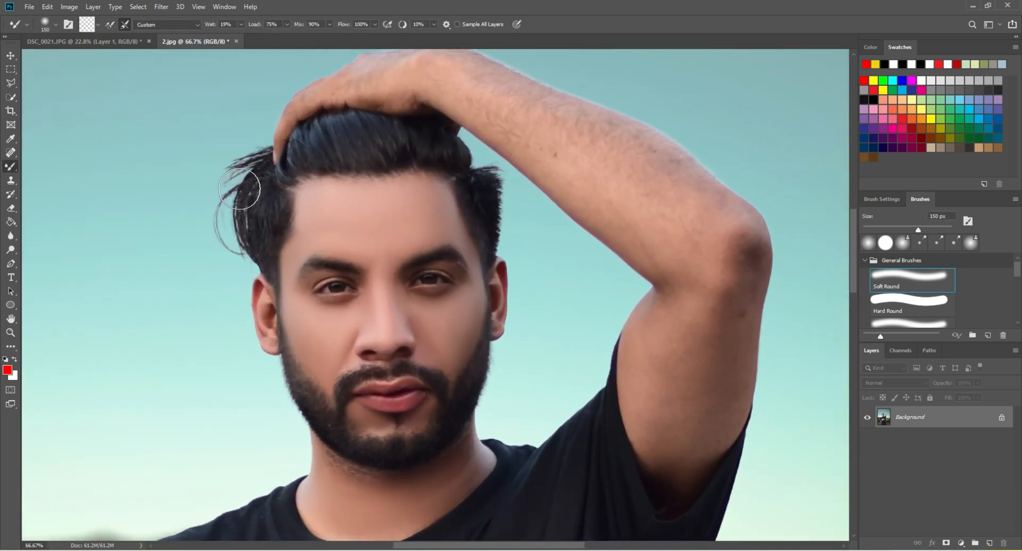
pyautogui.press('[')
pyautogui.press(']')
pyautogui.click(430, 297)
pyautogui.press('[')
pyautogui.click(451, 331)
pyautogui.press('[')
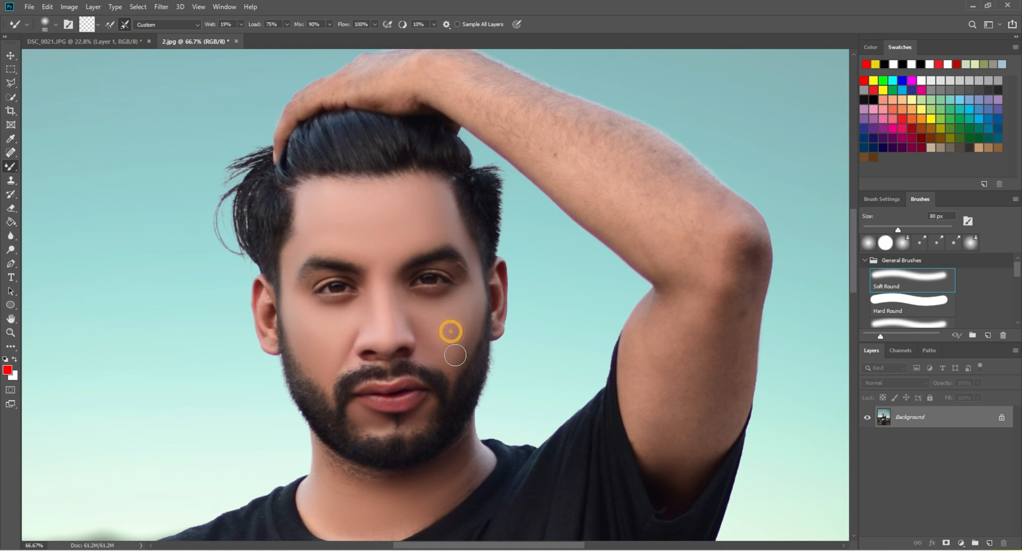
pyautogui.click(456, 341)
pyautogui.press('[')
# Check the retouched portrait at full view and open the flattened image in the Camera Raw Filter.
pyautogui.scroll(2, 468, 293)
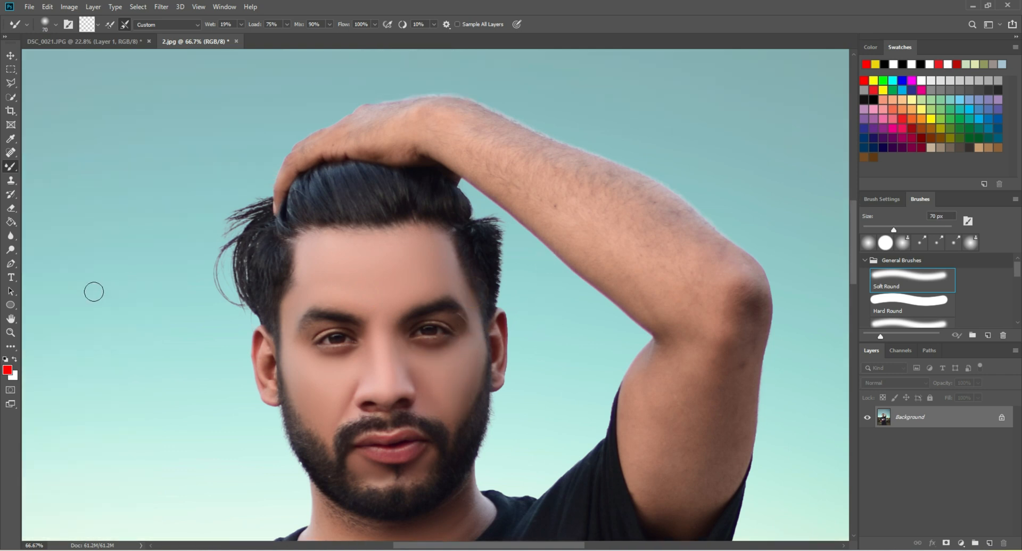
pyautogui.click(11, 333)
pyautogui.hotkey('ctrl', '0')
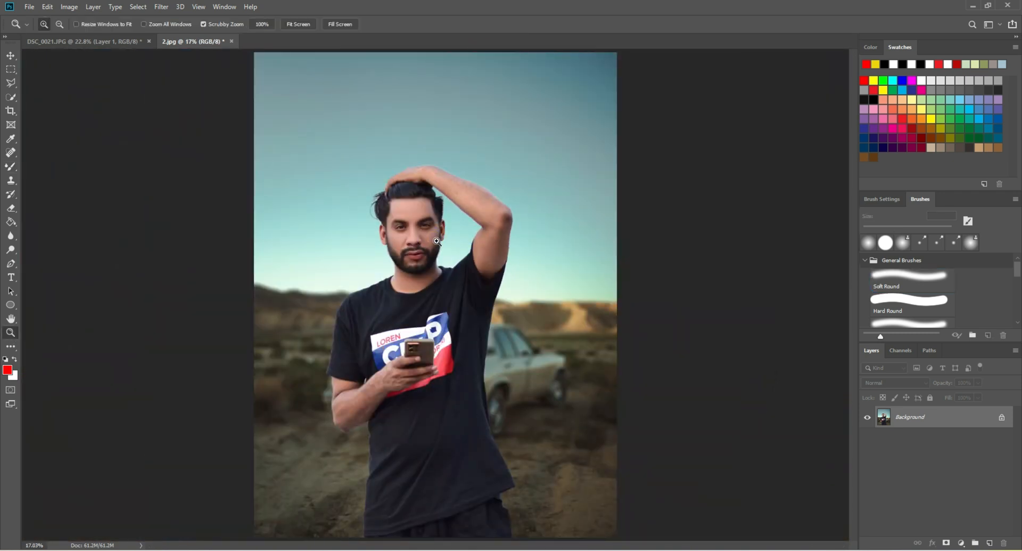
pyautogui.click(383, 221)
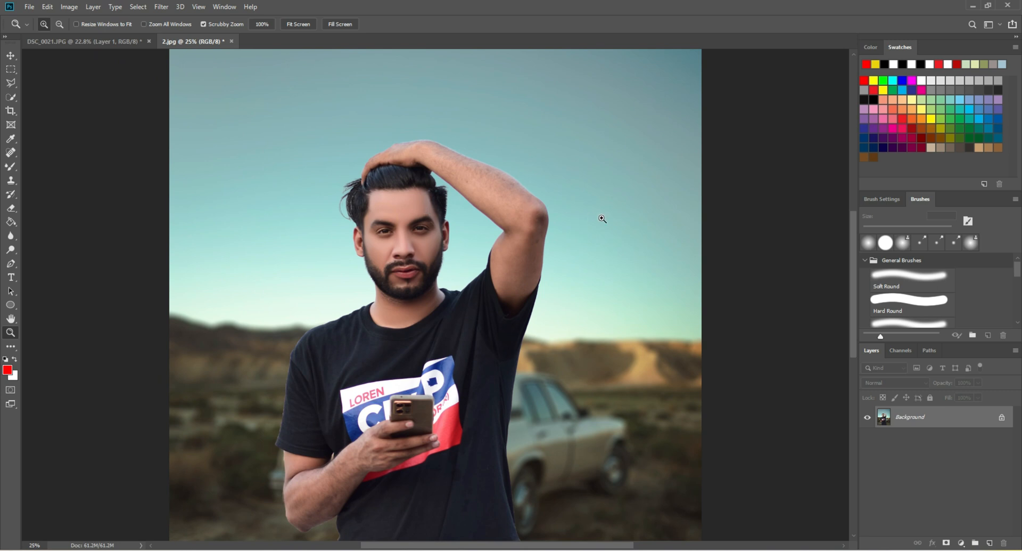
pyautogui.rightClick(570, 213)
pyautogui.click(581, 218)
pyautogui.click(161, 7)
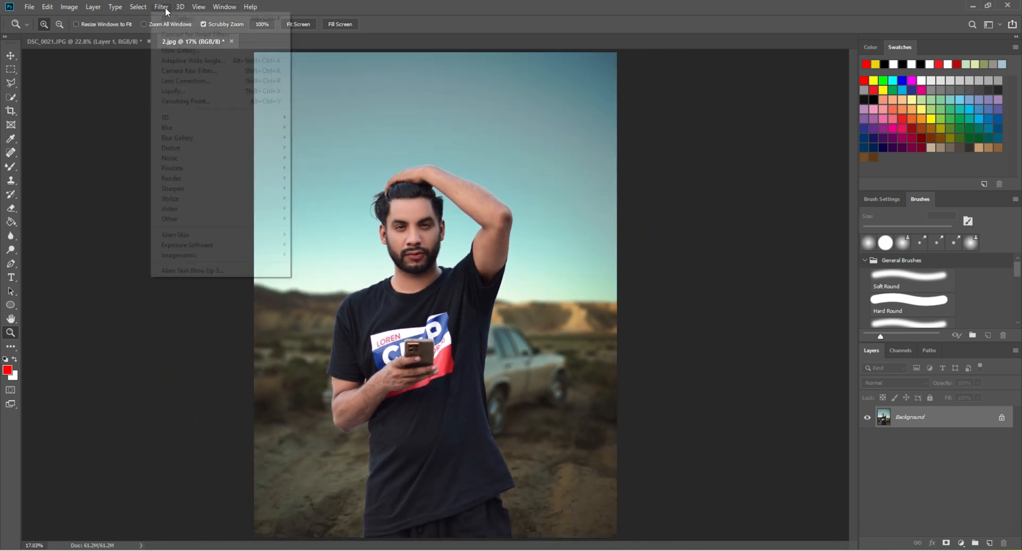
pyautogui.click(199, 73)
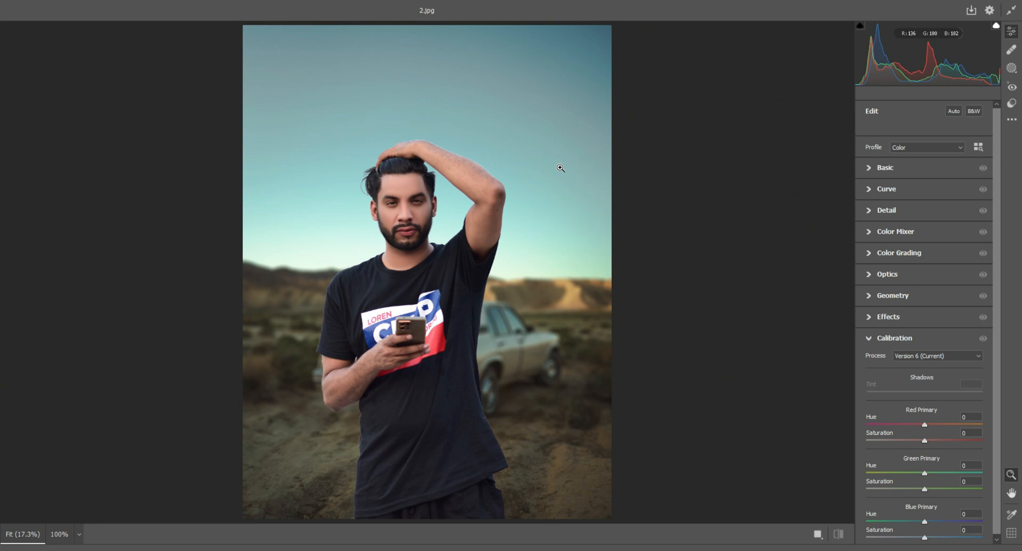
# In the Basic adjustments, set Contrast +6, Highlights -25, Shadows +33, Whites -8, Blacks -14, Clarity +8 and Vibrance +14.
pyautogui.click(885, 168)
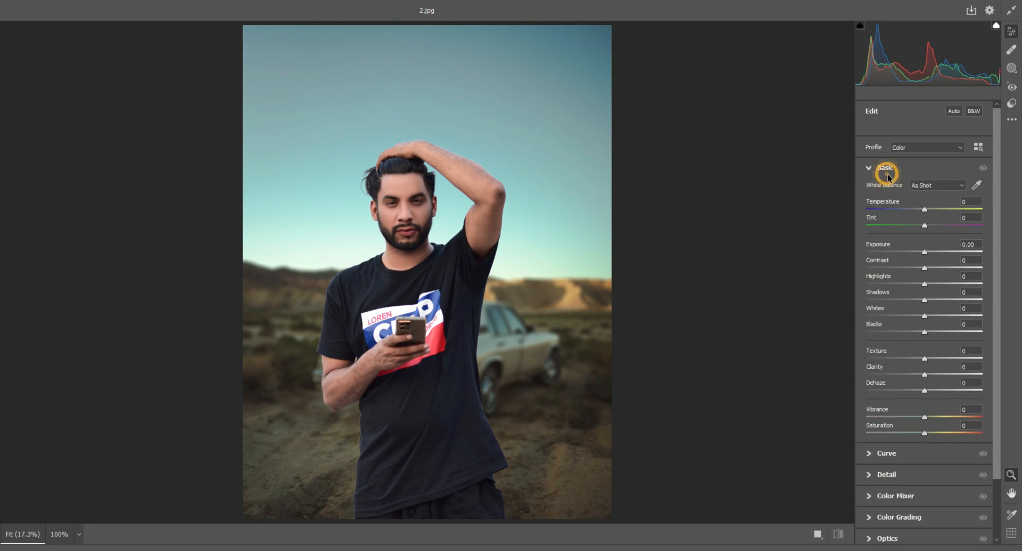
pyautogui.moveTo(924, 268); pyautogui.dragTo(931, 273)
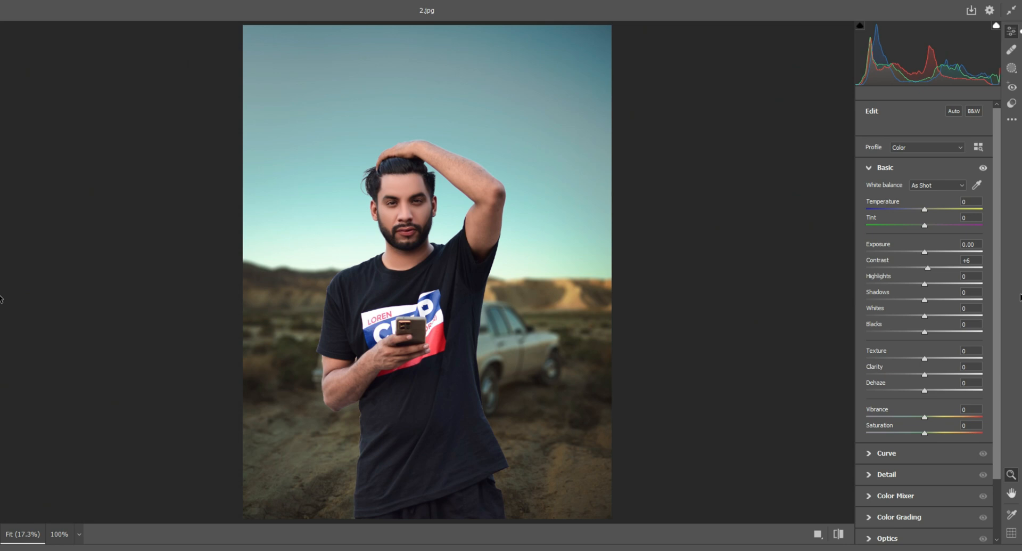
pyautogui.click(910, 284)
pyautogui.click(934, 299)
pyautogui.moveTo(935, 300); pyautogui.dragTo(920, 316)
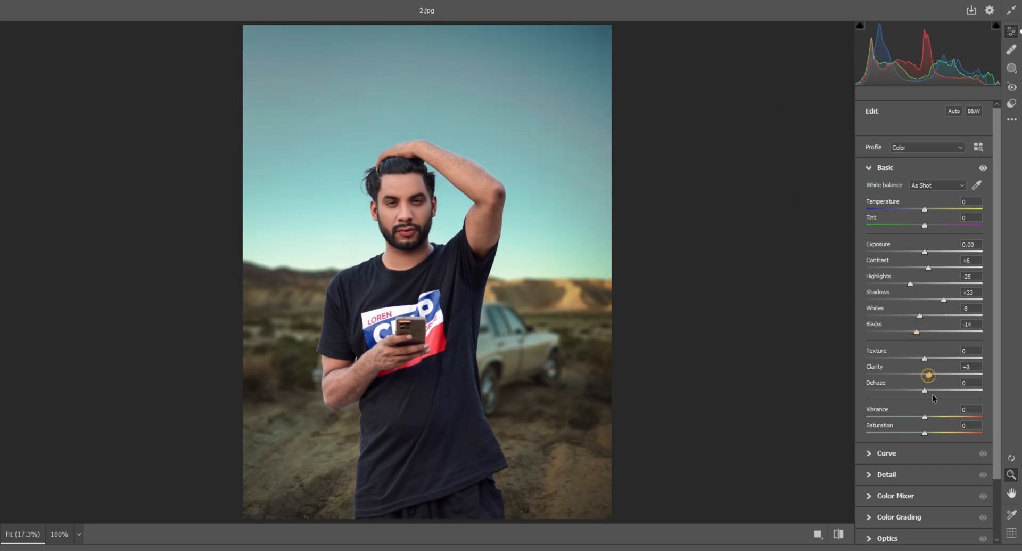
pyautogui.click(932, 416)
# Raise the parametric curve's Highlights to +32 and lower the Basic Highlights to -68.
pyautogui.scroll(-2, 926, 378)
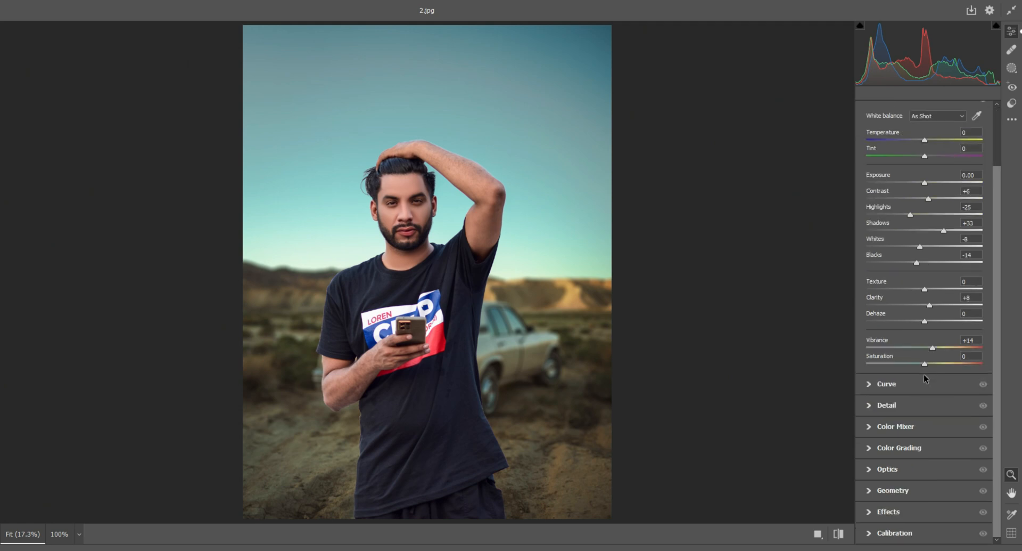
pyautogui.click(910, 431)
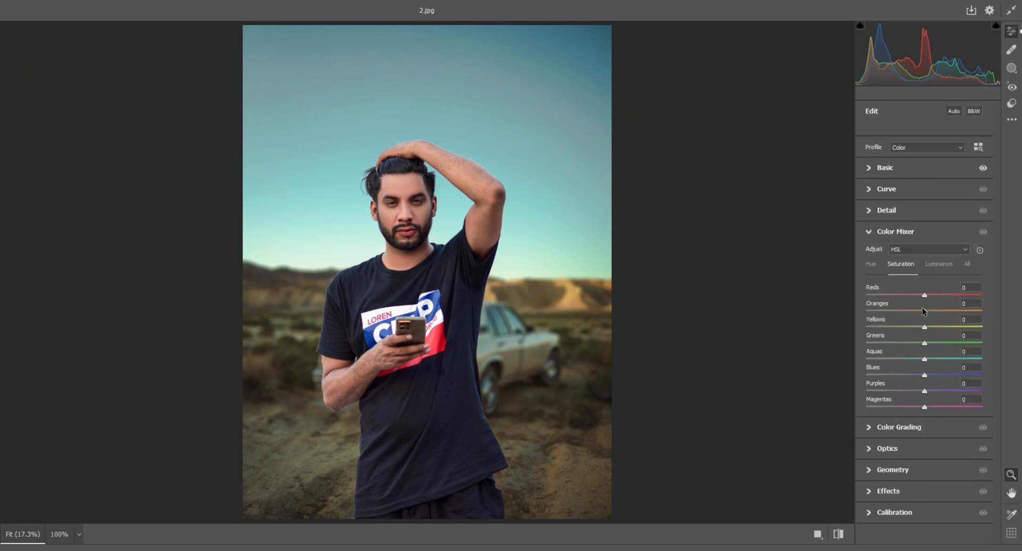
pyautogui.click(880, 190)
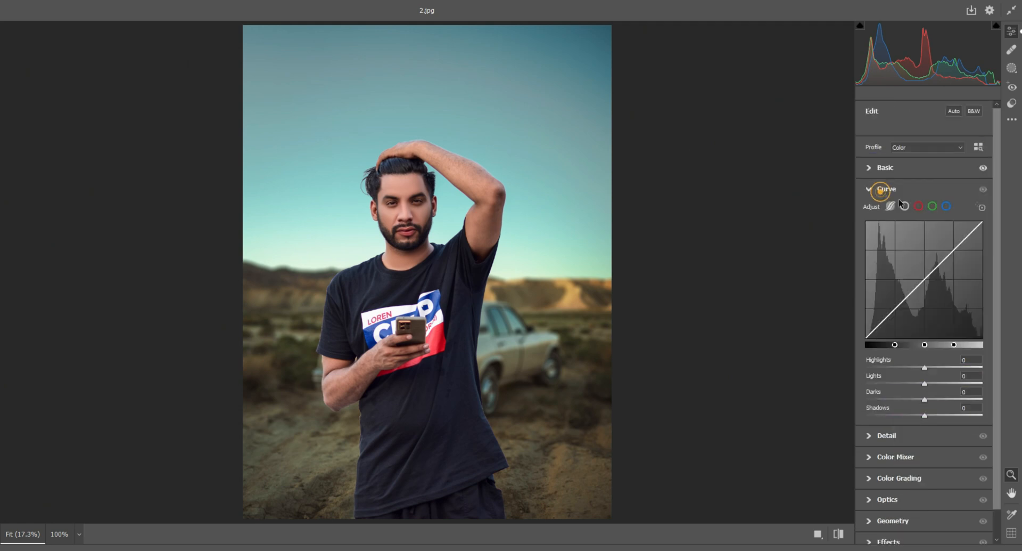
pyautogui.click(936, 368)
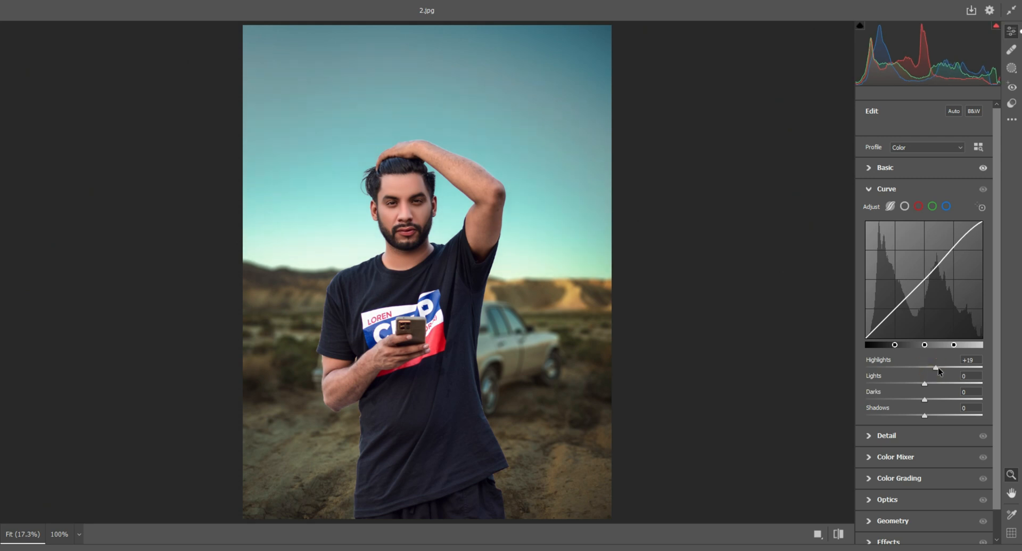
pyautogui.moveTo(938, 366); pyautogui.dragTo(943, 371)
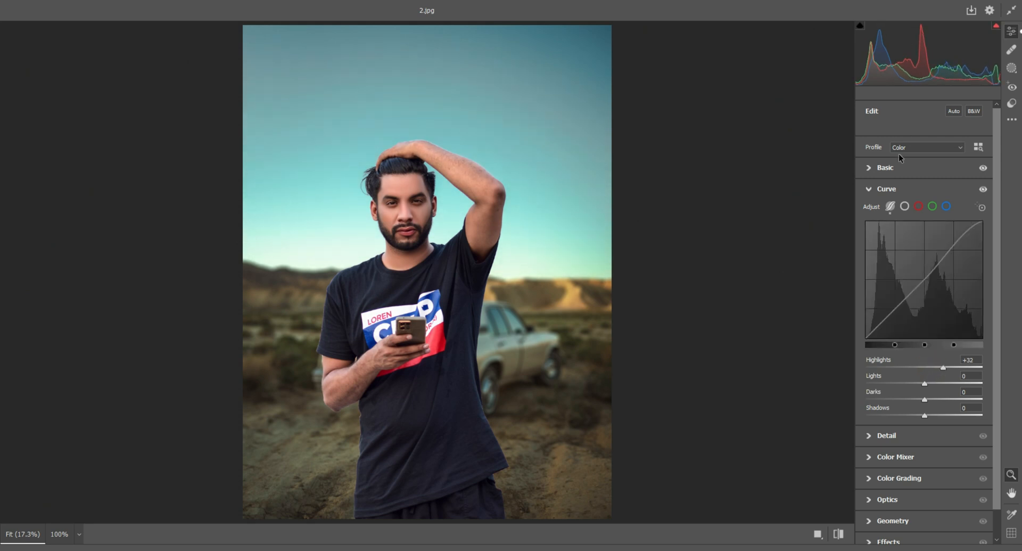
pyautogui.click(896, 168)
pyautogui.moveTo(905, 284); pyautogui.dragTo(890, 264)
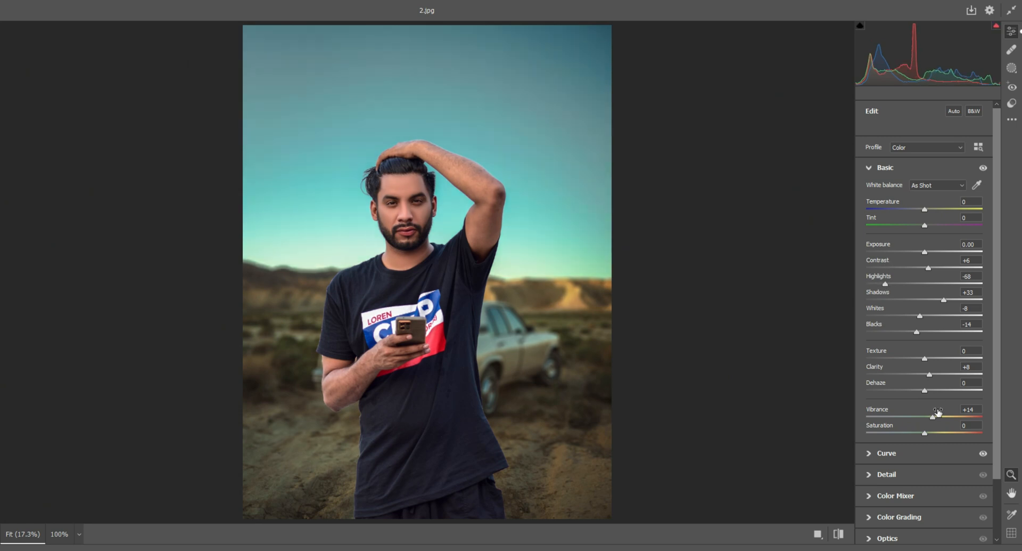
# Set the parametric curve to Highlights +37, Lights +12, Darks +9 and Shadows +8.
pyautogui.click(910, 460)
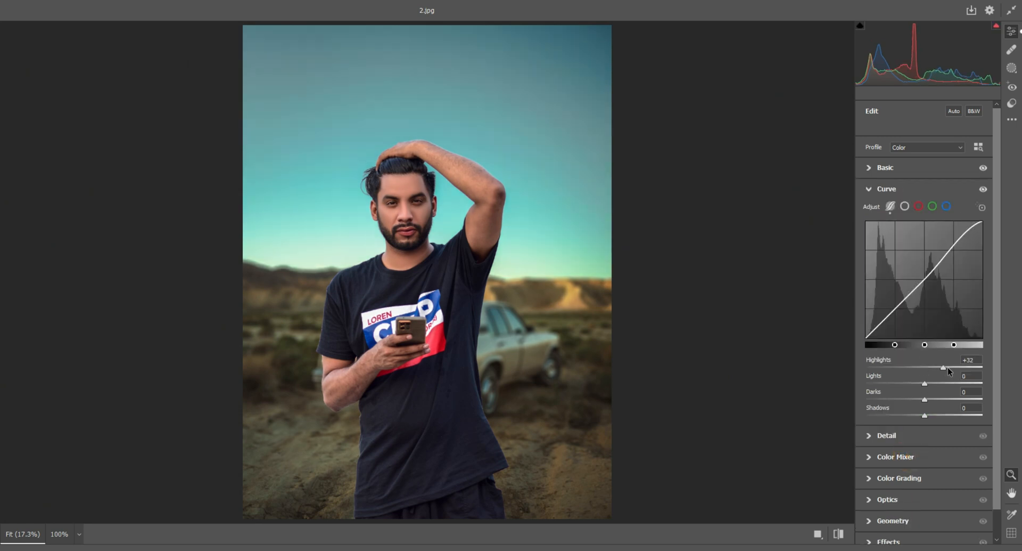
pyautogui.click(948, 367)
pyautogui.moveTo(945, 367); pyautogui.dragTo(929, 414)
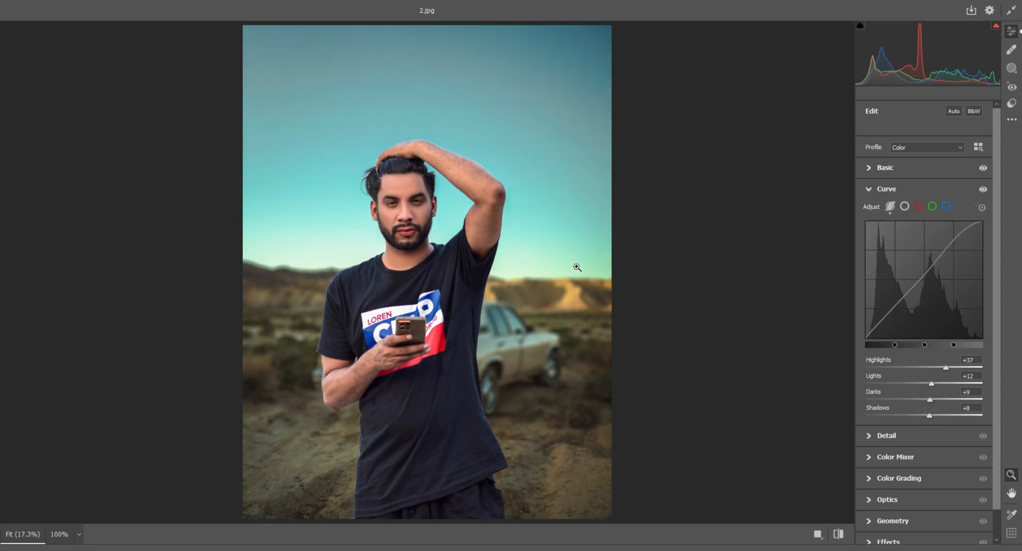
# Darken the image's edges with a subtle negative Vignetting effect.
pyautogui.scroll(-1, 868, 382)
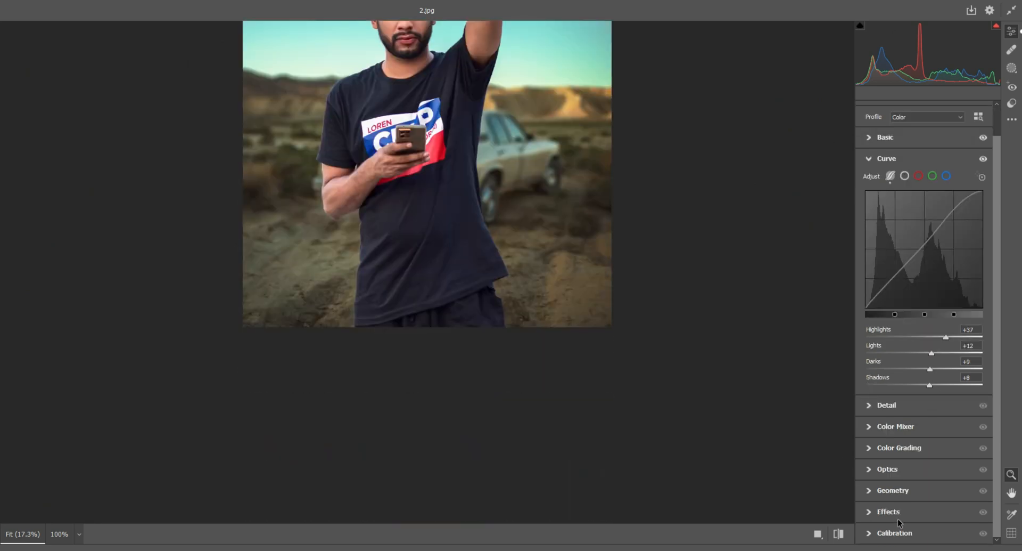
pyautogui.click(903, 506)
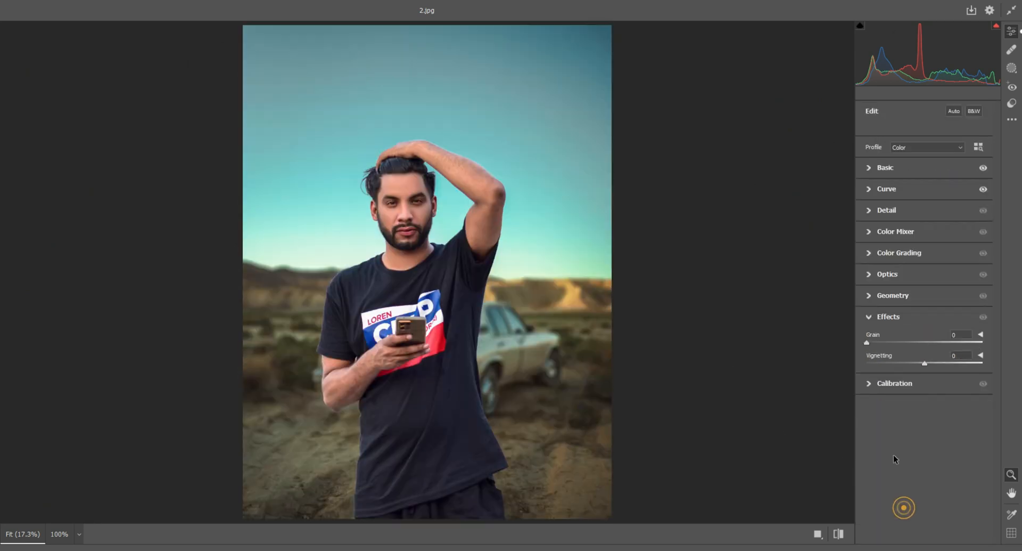
pyautogui.click(911, 364)
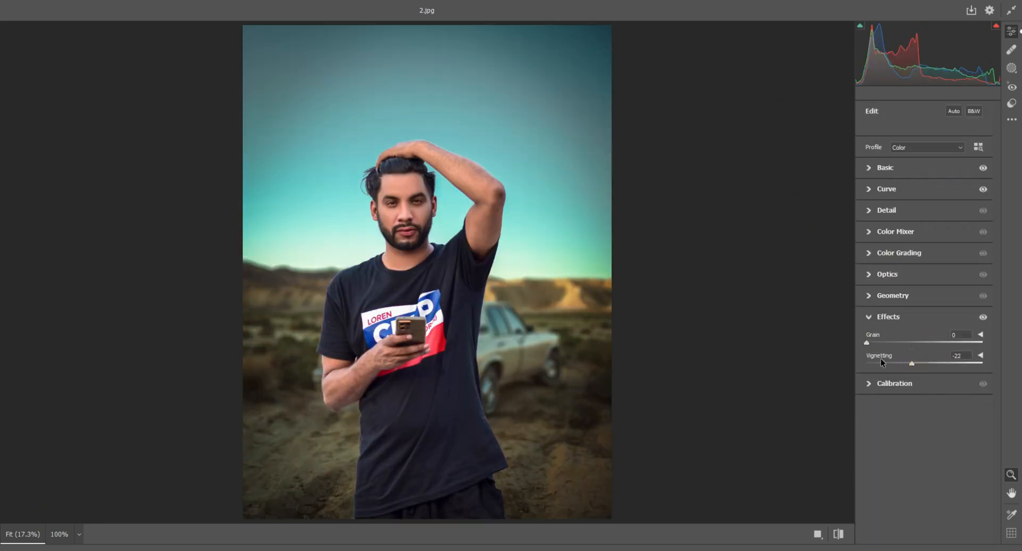
pyautogui.moveTo(912, 363)
pyautogui.mouseDown()
pyautogui.moveTo(957, 362)
pyautogui.moveTo(901, 362)
pyautogui.moveTo(915, 366)
pyautogui.mouseUp()
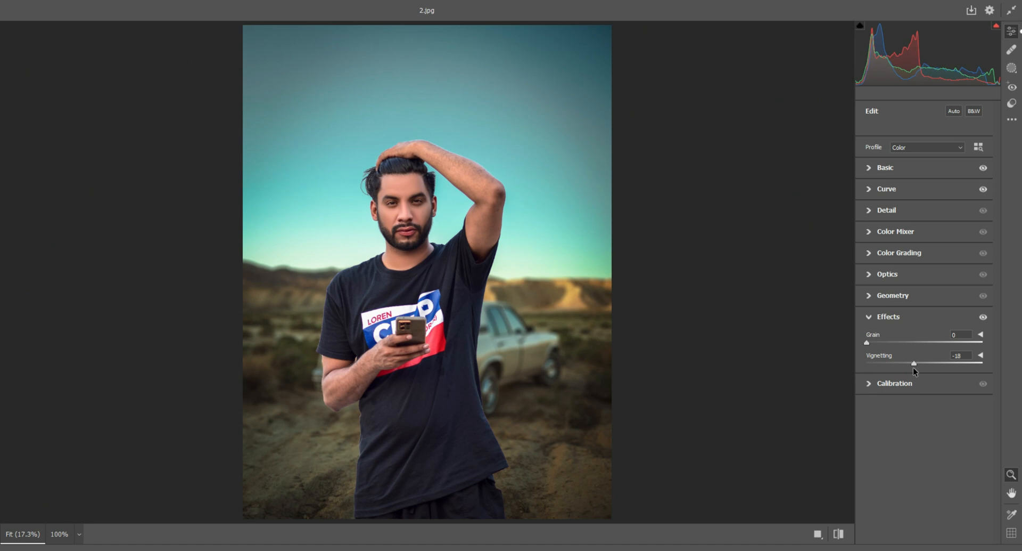
pyautogui.moveTo(915, 367); pyautogui.dragTo(918, 367)
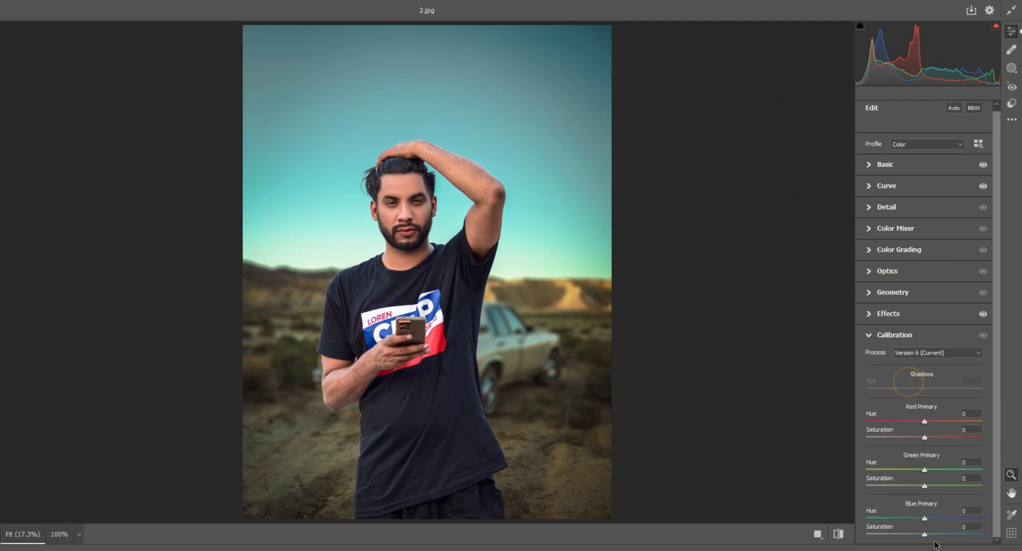
# In Calibration, set the Blue Primary saturation to +7 and slightly raise the Green and Red Primary saturation.
pyautogui.moveTo(925, 533); pyautogui.dragTo(930, 534)
pyautogui.moveTo(925, 483); pyautogui.dragTo(929, 485)
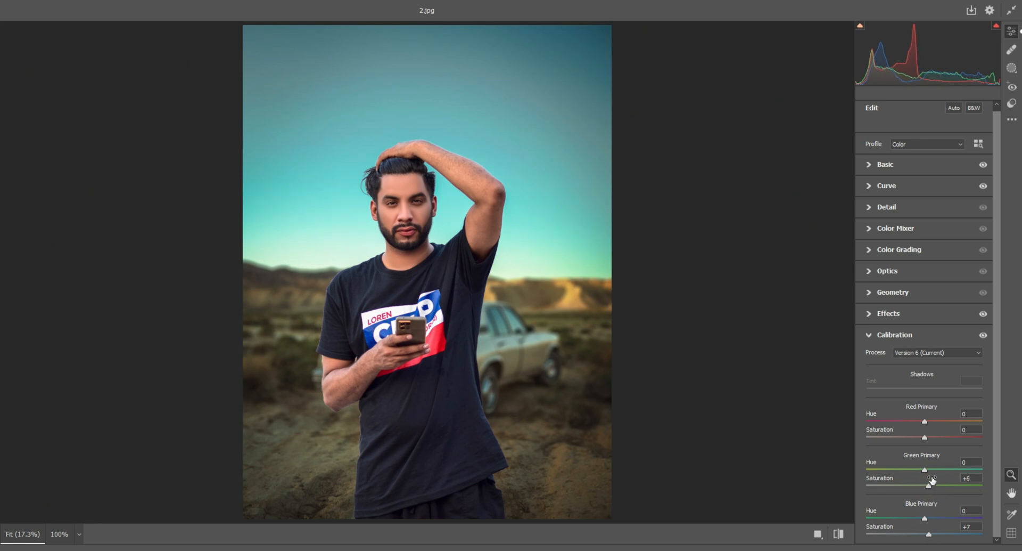
pyautogui.click(929, 436)
pyautogui.moveTo(930, 436); pyautogui.dragTo(929, 437)
pyautogui.moveTo(928, 488); pyautogui.dragTo(931, 483)
# In the Color Mixer, set the Blues saturation to +30 and the Blues hue to -24.
pyautogui.click(915, 250)
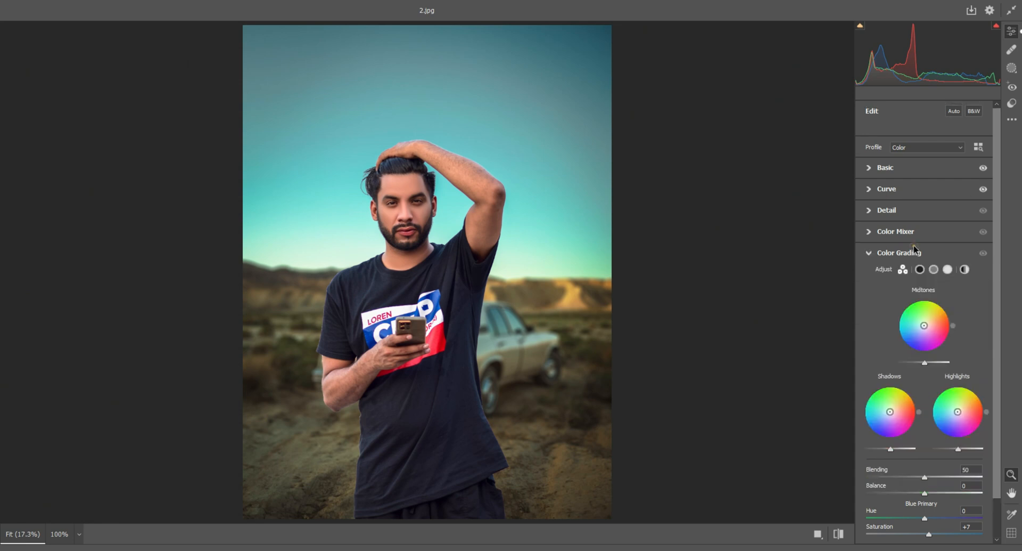
pyautogui.click(905, 230)
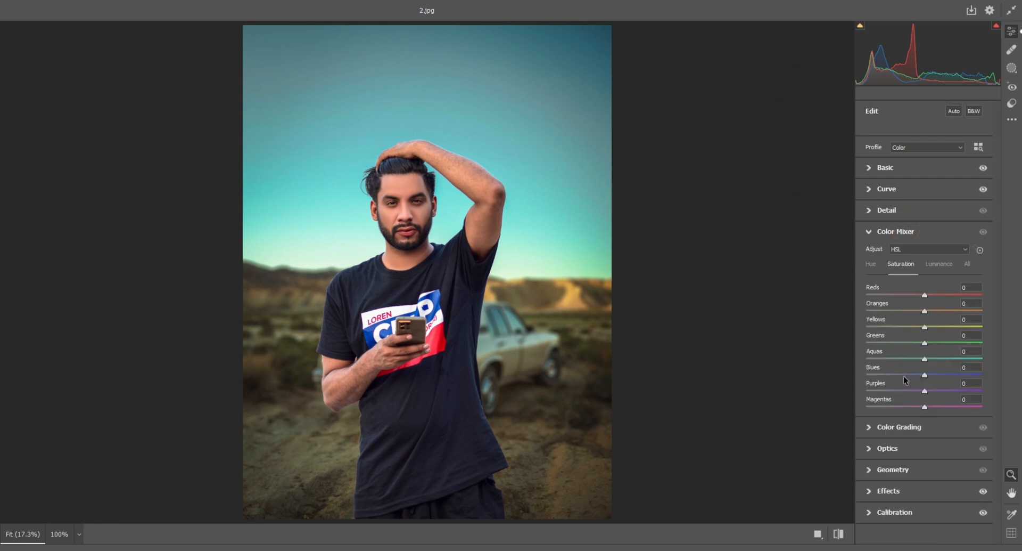
pyautogui.moveTo(930, 376); pyautogui.dragTo(942, 375)
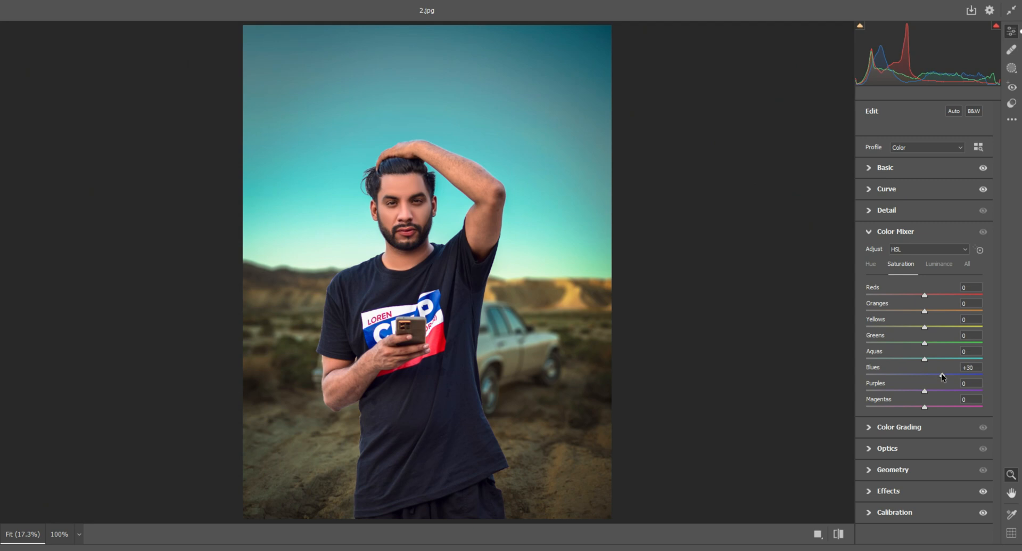
pyautogui.click(871, 264)
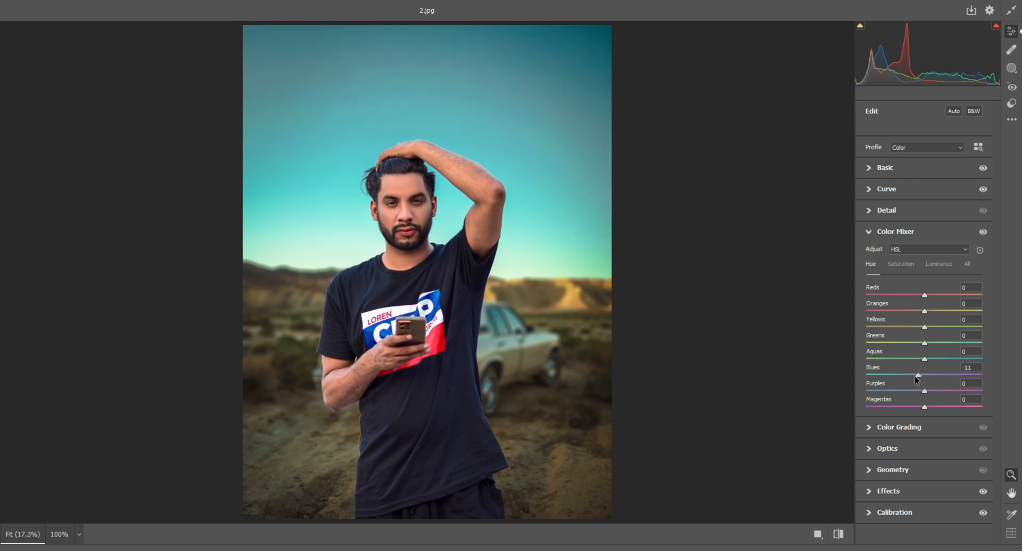
pyautogui.moveTo(925, 375); pyautogui.dragTo(911, 376)
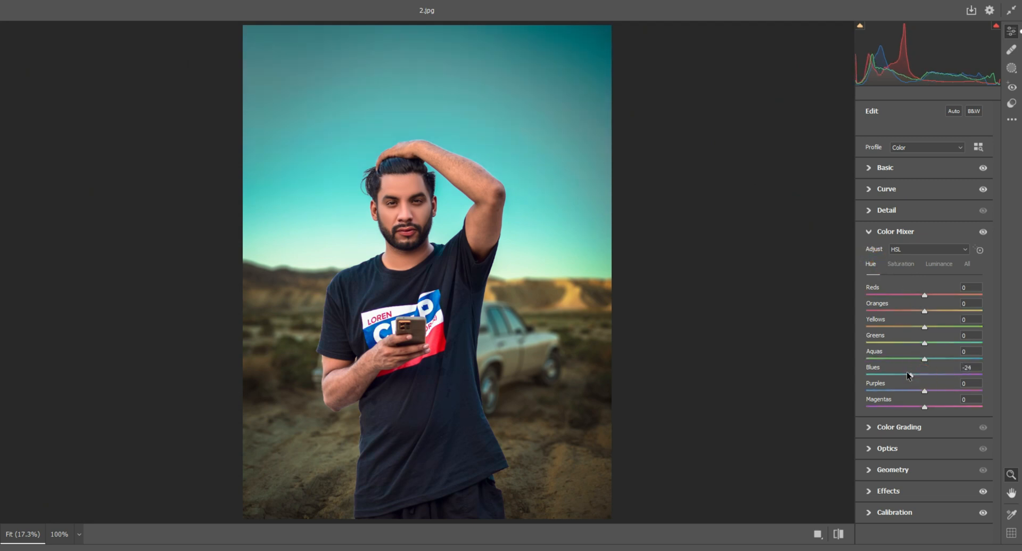
# Set the Color Mixer's Yellows saturation to +22, fine-tune the Oranges saturation and slightly raise the Reds saturation.
pyautogui.click(893, 264)
pyautogui.moveTo(925, 326)
pyautogui.mouseDown()
pyautogui.moveTo(938, 326)
pyautogui.moveTo(930, 311)
pyautogui.moveTo(915, 315)
pyautogui.mouseUp()
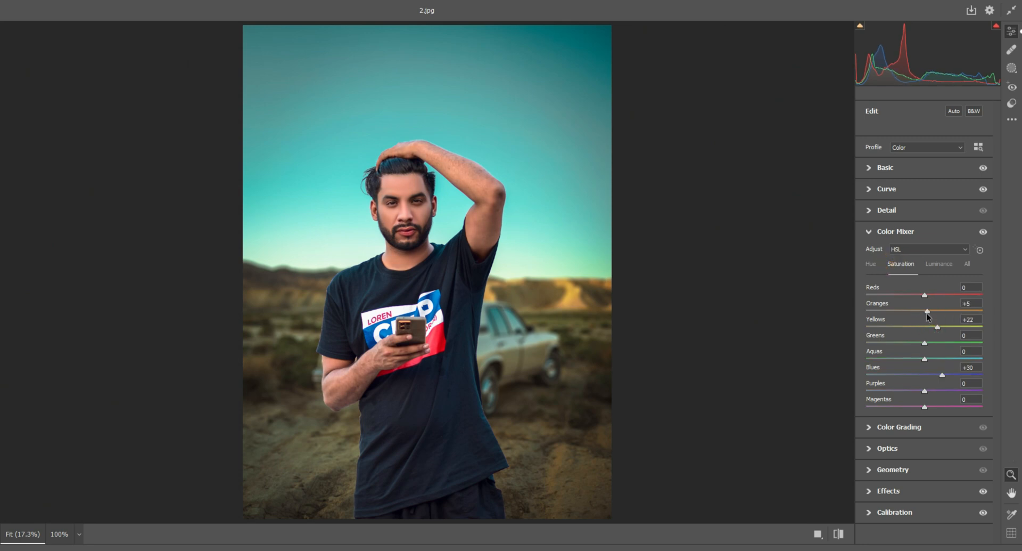
pyautogui.moveTo(925, 295); pyautogui.dragTo(927, 295)
# In Color Grading, tint the midtones slightly toward yellow, keeping the three-way wheel view.
pyautogui.click(903, 428)
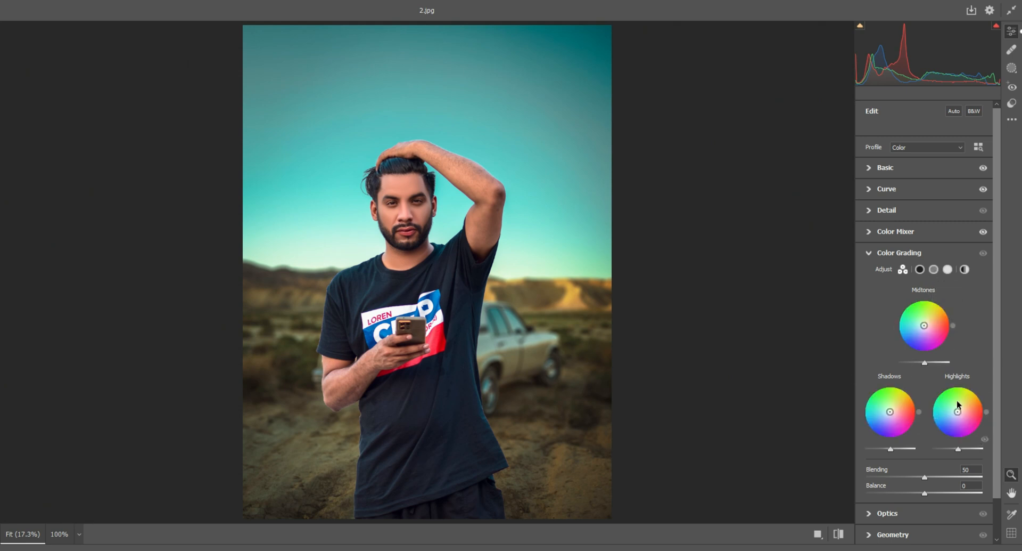
pyautogui.click(934, 269)
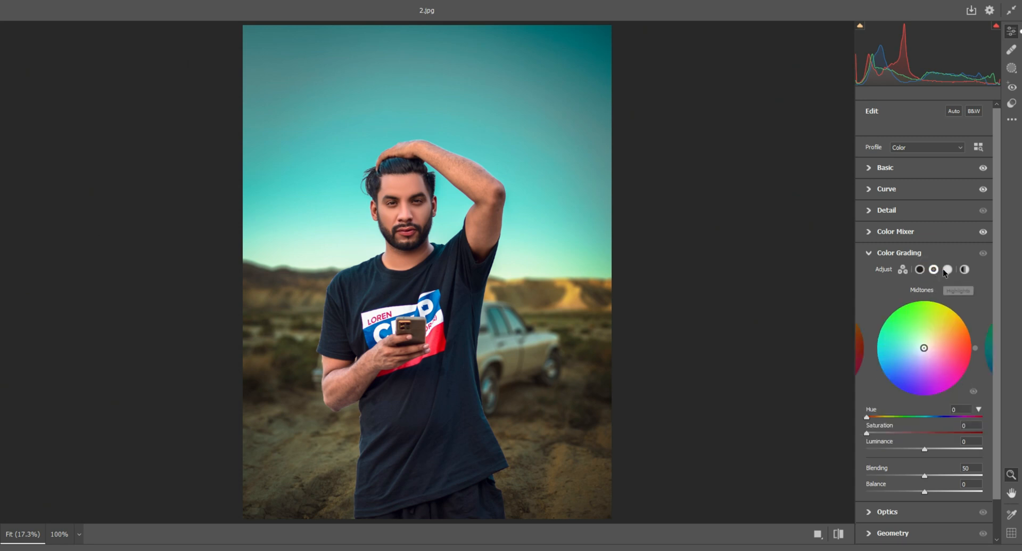
pyautogui.click(920, 269)
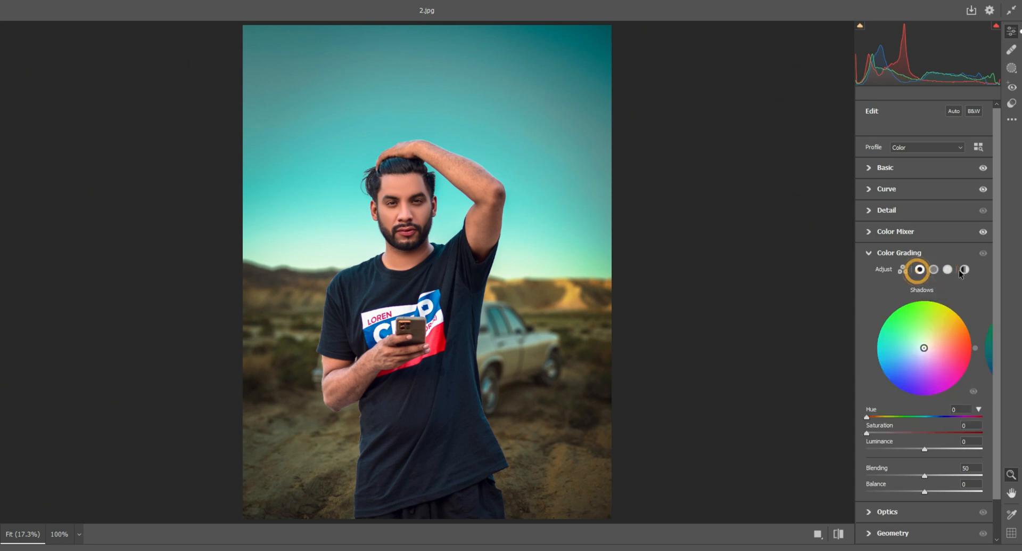
pyautogui.click(964, 269)
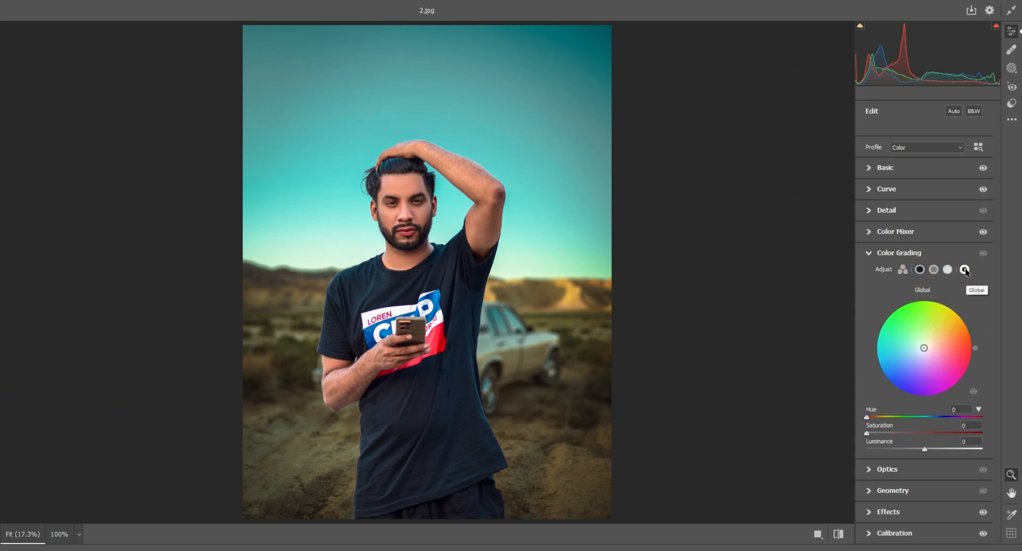
pyautogui.click(901, 269)
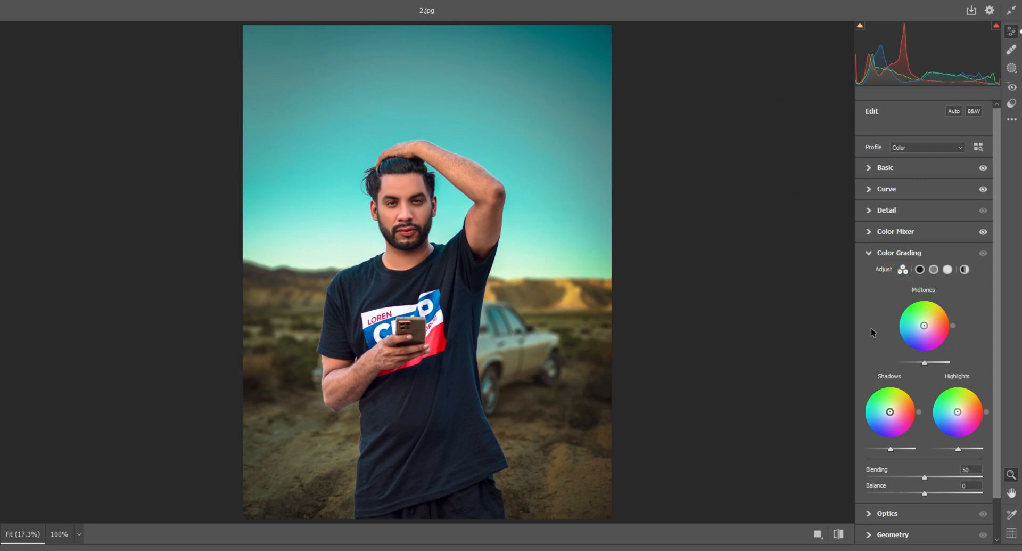
pyautogui.moveTo(925, 325)
pyautogui.mouseDown()
pyautogui.moveTo(907, 328)
pyautogui.moveTo(938, 337)
pyautogui.moveTo(929, 314)
pyautogui.moveTo(926, 325)
pyautogui.mouseUp()
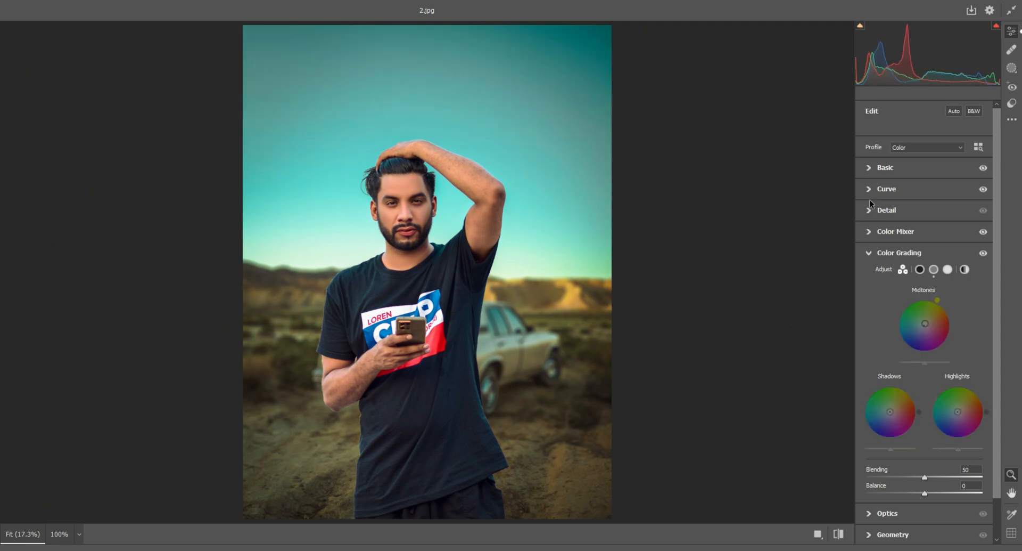
# In the Basic settings, set Exposure to +0.15, Temperature to -6 and Tint to -15.
pyautogui.click(884, 167)
pyautogui.moveTo(926, 252); pyautogui.dragTo(927, 253)
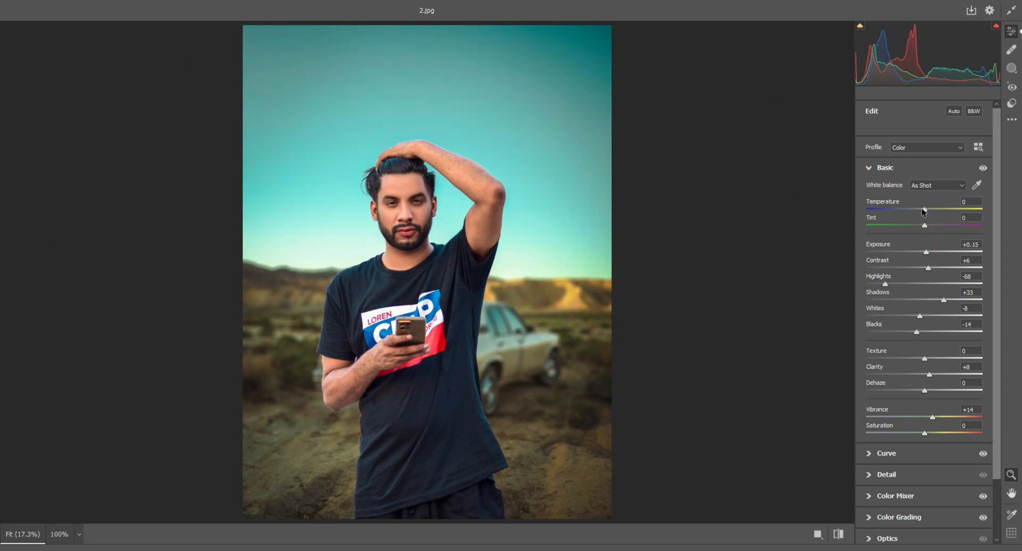
pyautogui.moveTo(925, 209); pyautogui.dragTo(917, 227)
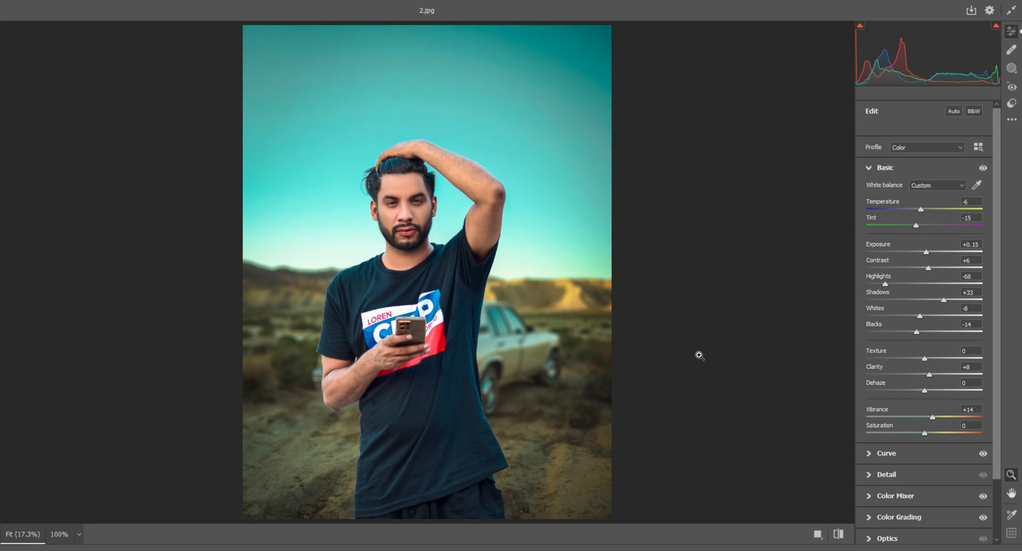
# Compare the image before and after the grade, and apply the Camera Raw Filter to the Background layer.
pyautogui.press('\\')
pyautogui.press('\\')
pyautogui.press('\\')
pyautogui.press('\\')
pyautogui.scroll(-3, 914, 504)
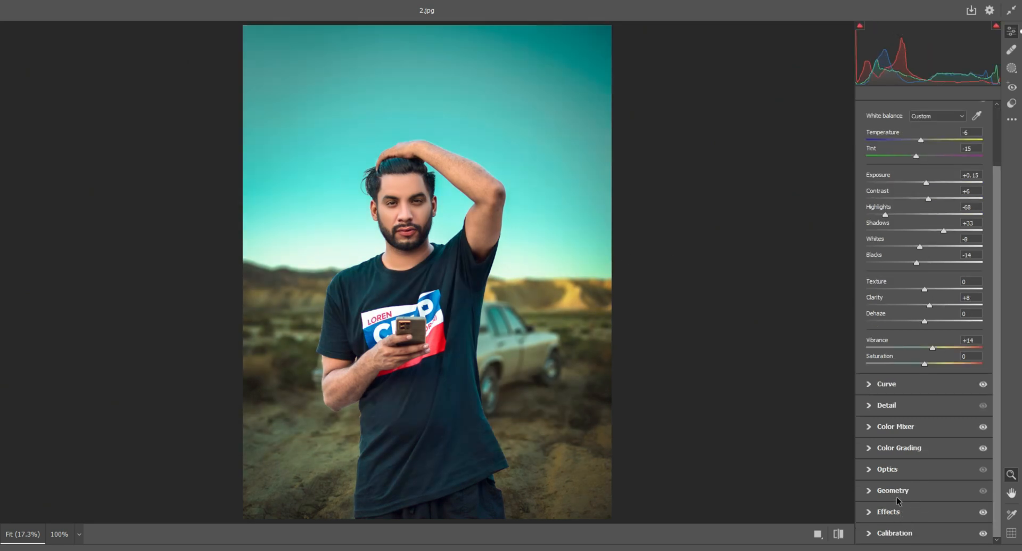
pyautogui.click(956, 549)
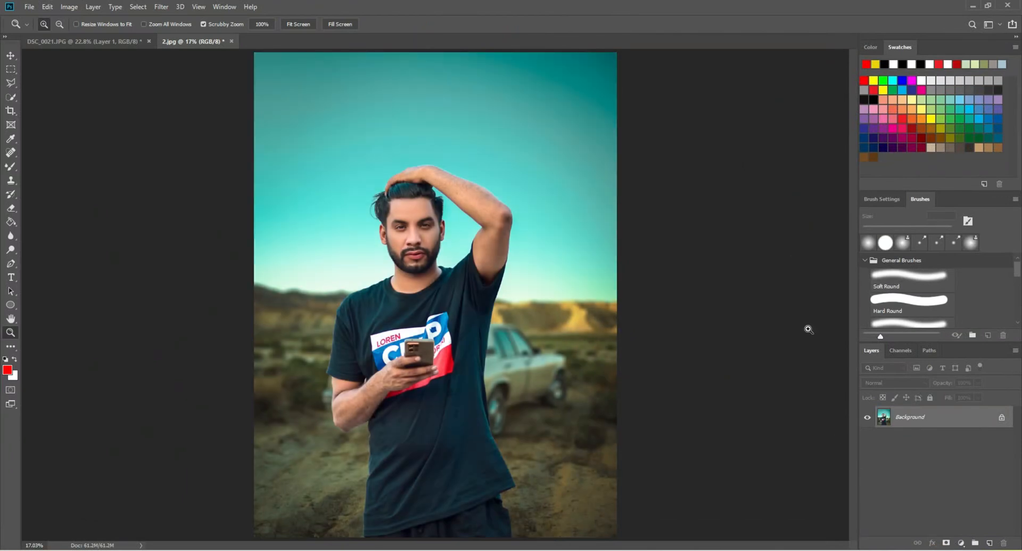
# Check the man's face up close, and add a Selective Color adjustment layer above the Background.
pyautogui.click(447, 214)
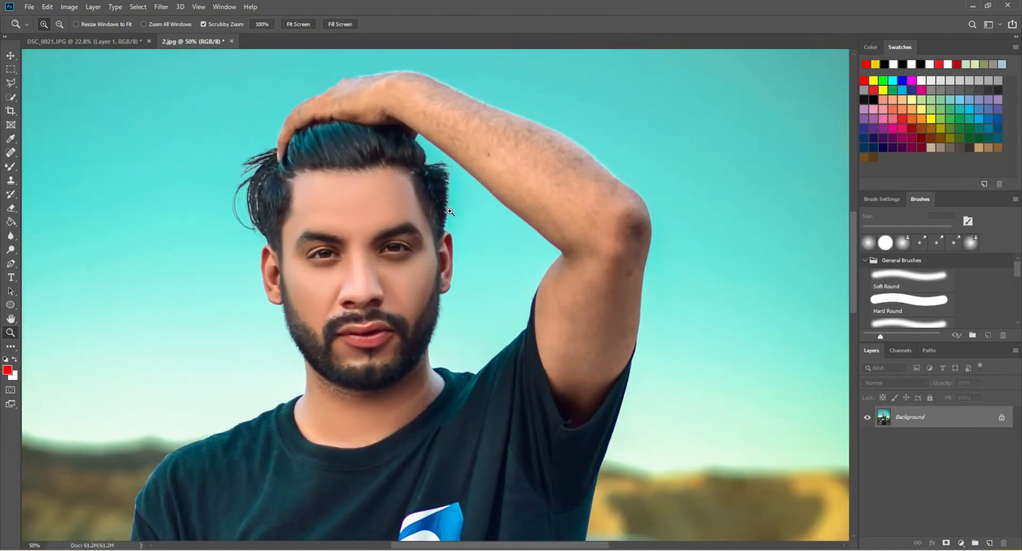
pyautogui.hotkey('ctrl', '0')
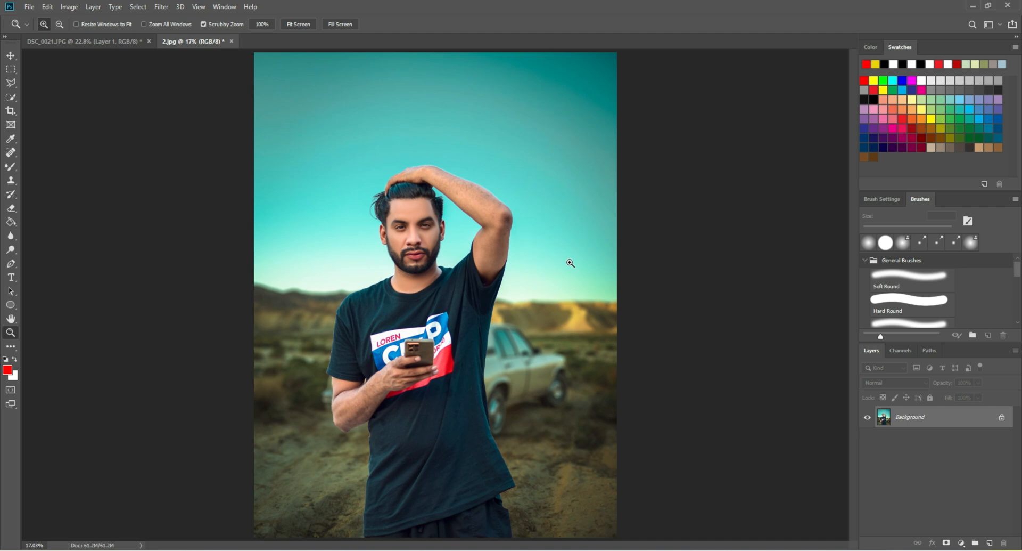
pyautogui.click(964, 544)
pyautogui.click(959, 541)
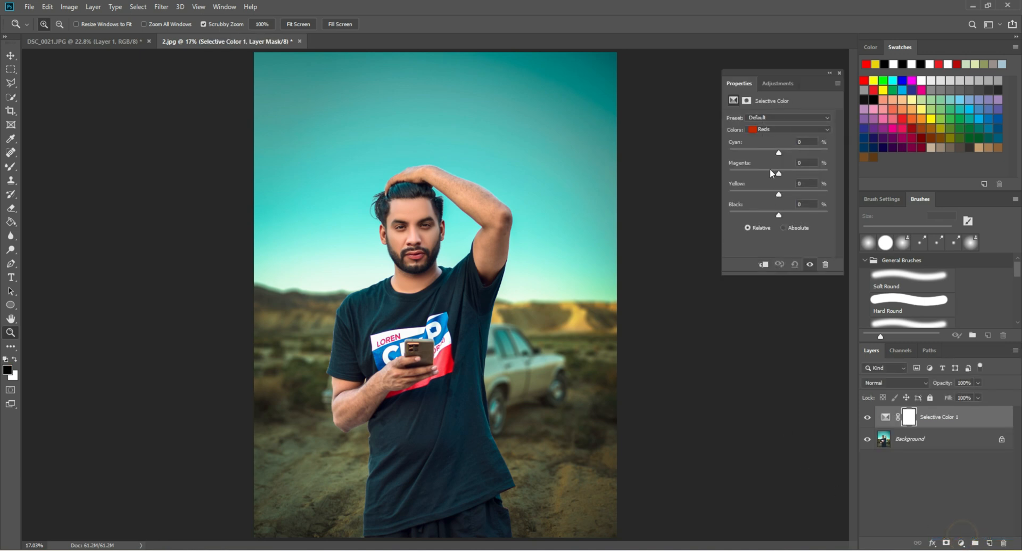
# Switch the Selective Color adjustment to another colour range and fine-tune its Black, Yellow and Cyan amounts.
pyautogui.click(775, 129)
pyautogui.click(769, 207)
pyautogui.moveTo(780, 214); pyautogui.dragTo(779, 193)
pyautogui.moveTo(779, 152); pyautogui.dragTo(778, 152)
pyautogui.click(840, 73)
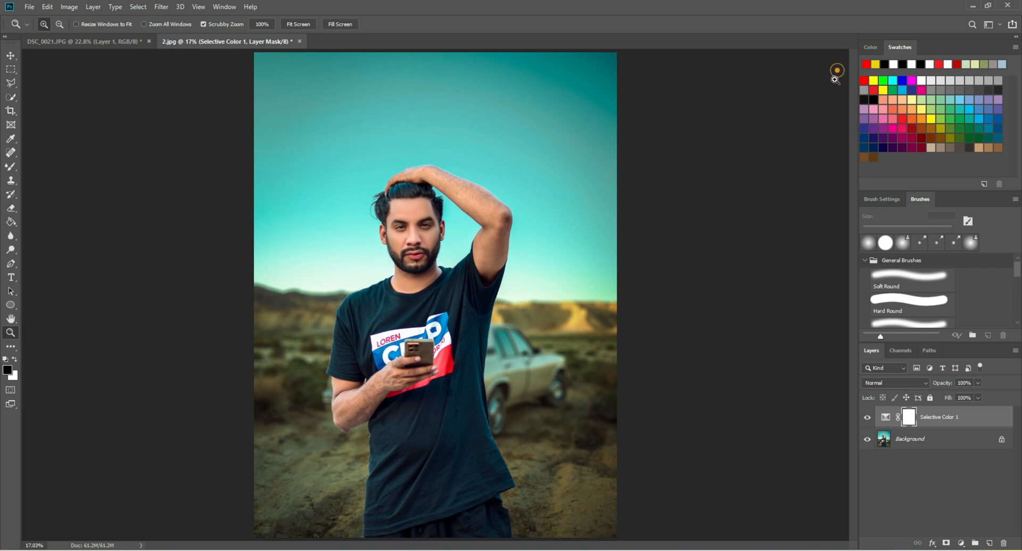
# Compare the image with and without the Selective Color adjustment and inspect the man's face up close.
pyautogui.click(867, 416)
pyautogui.click(867, 417)
pyautogui.click(867, 417)
pyautogui.click(867, 415)
pyautogui.click(867, 415)
pyautogui.click(867, 414)
pyautogui.click(413, 259)
pyautogui.click(430, 211)
pyautogui.rightClick(401, 235)
pyautogui.click(414, 245)
# Merge the visible Selective Color adjustment and the Background into a single layer.
pyautogui.rightClick(964, 416)
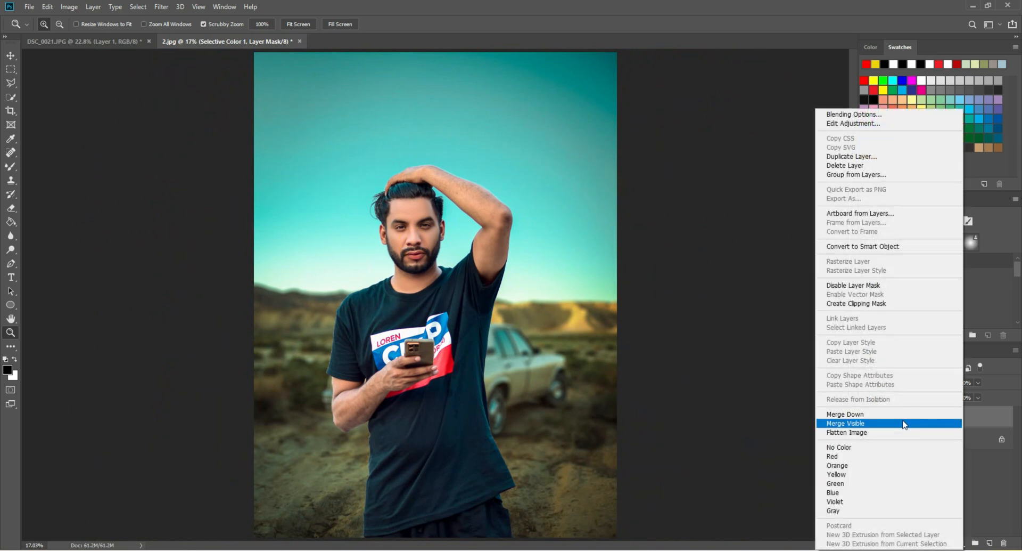
pyautogui.click(906, 422)
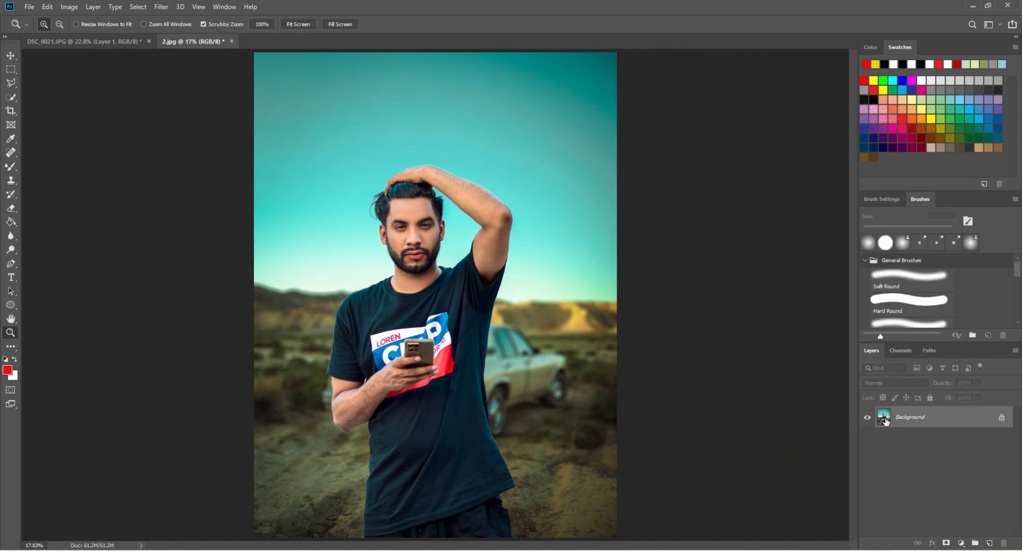